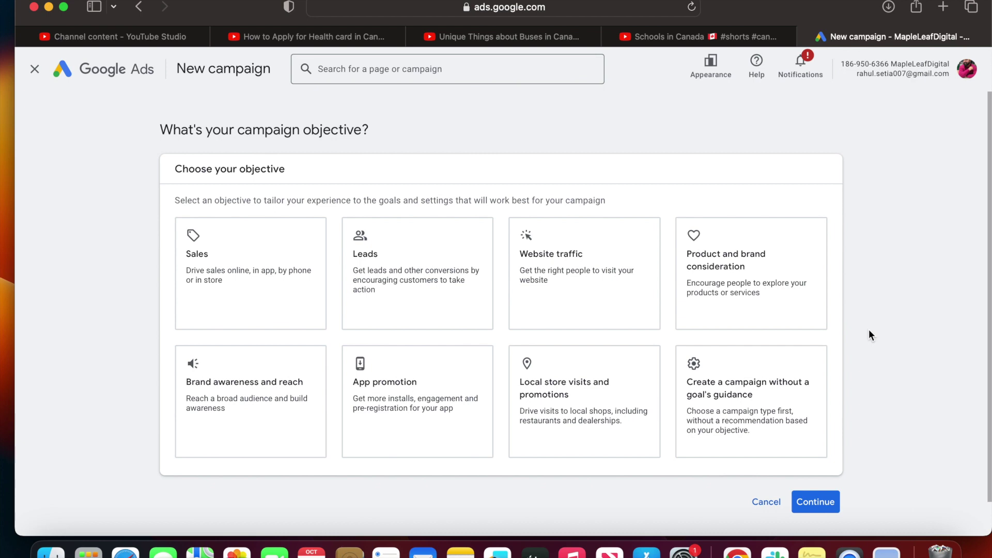
Step: Start a new campaign using 'Create a campaign without a goal's guidance'
left_click(754, 403)
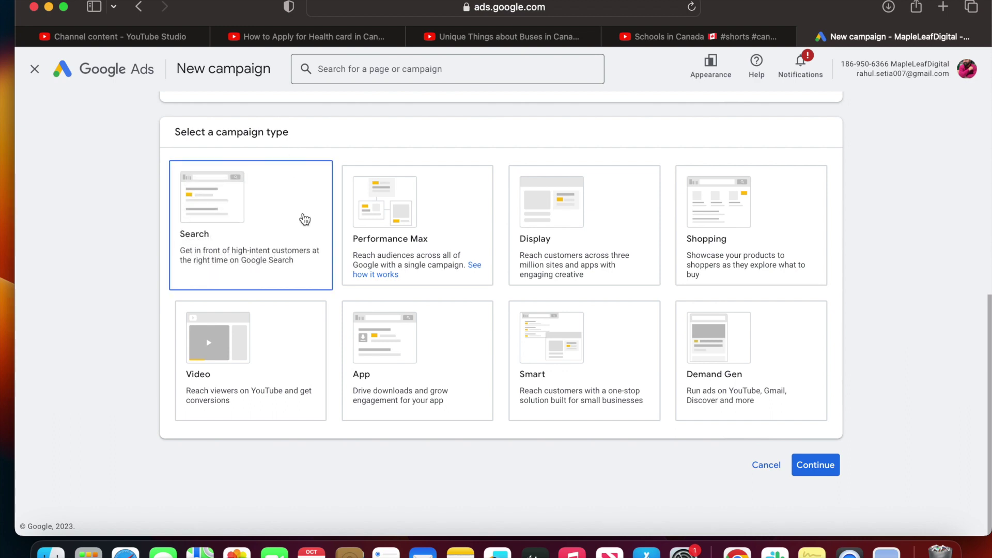
Step: Choose Video as the campaign type, keeping the Video views subtype selected
left_click(282, 226)
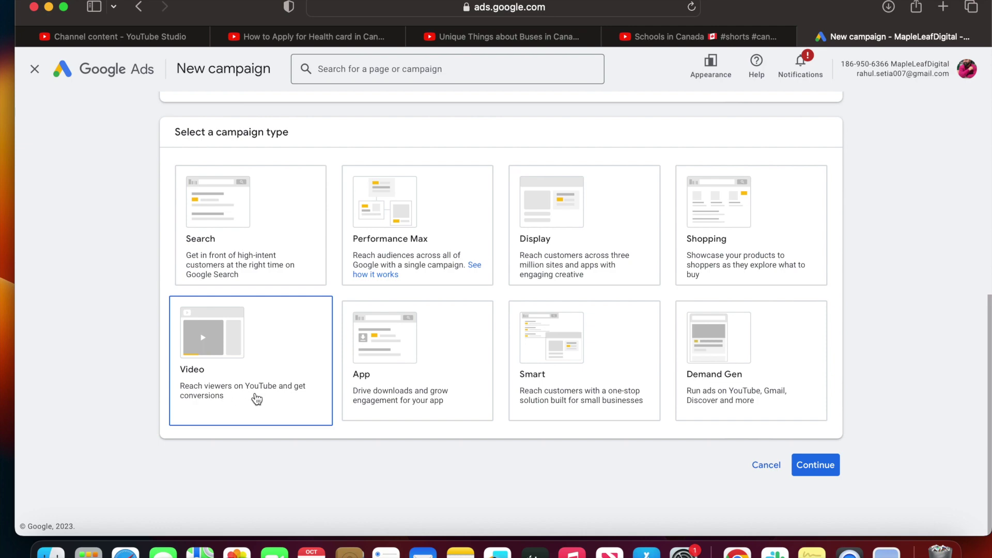
left_click(268, 359)
scroll(492, 368, "down", 5)
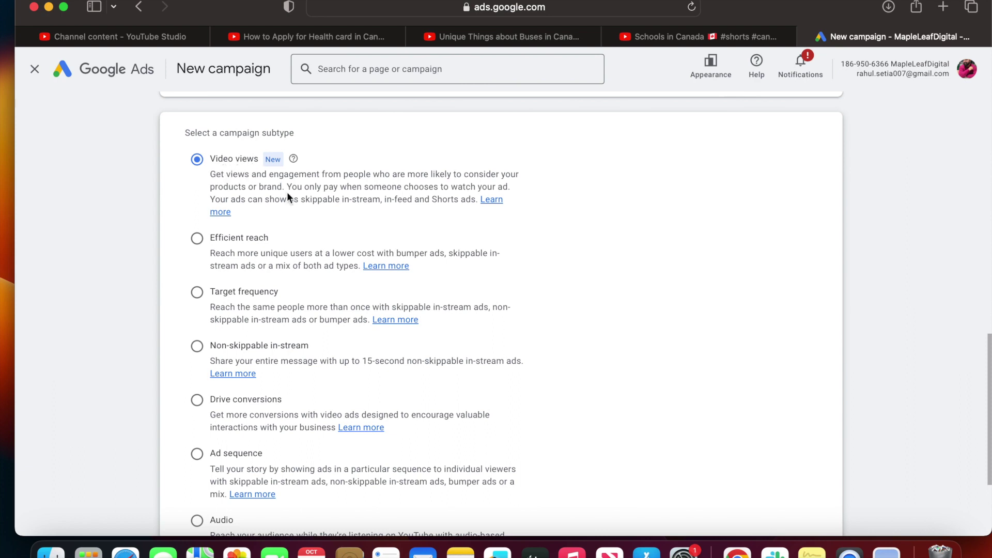
scroll(298, 227, "down", 4)
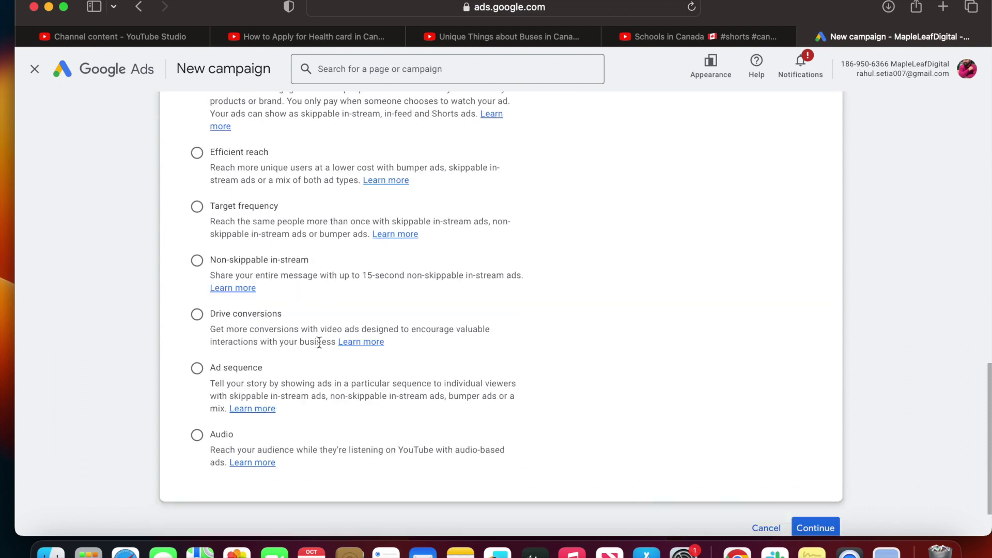
scroll(258, 299, "up", 3)
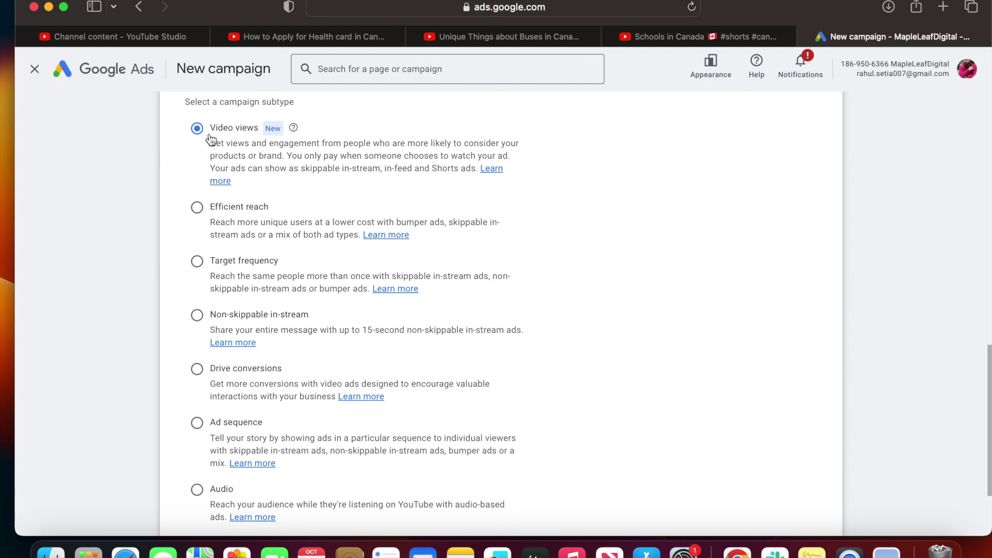
scroll(573, 278, "down", 4)
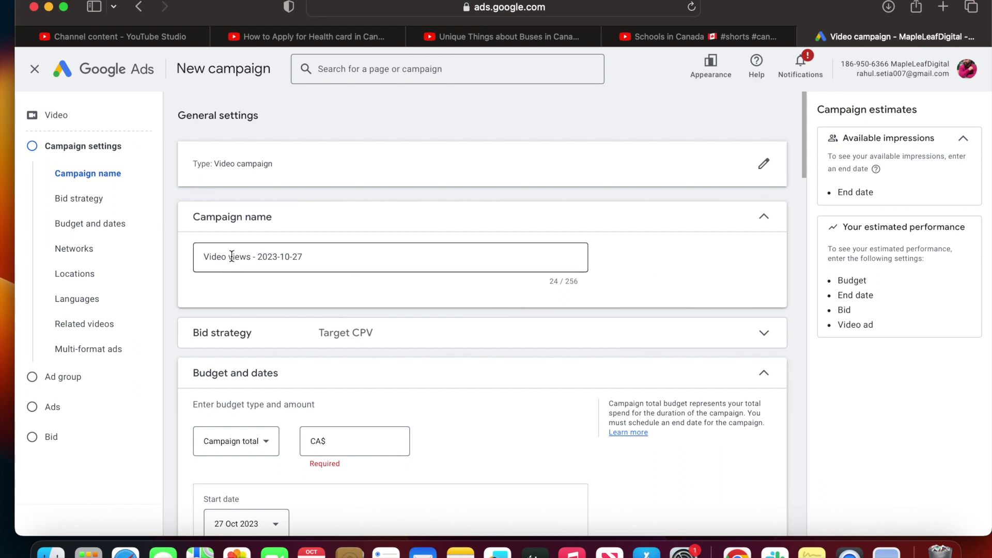
Step: Replace the default campaign name with CD_AllLocation_Mobile
left_click(316, 254)
left_click_drag(316, 254, 201, 250)
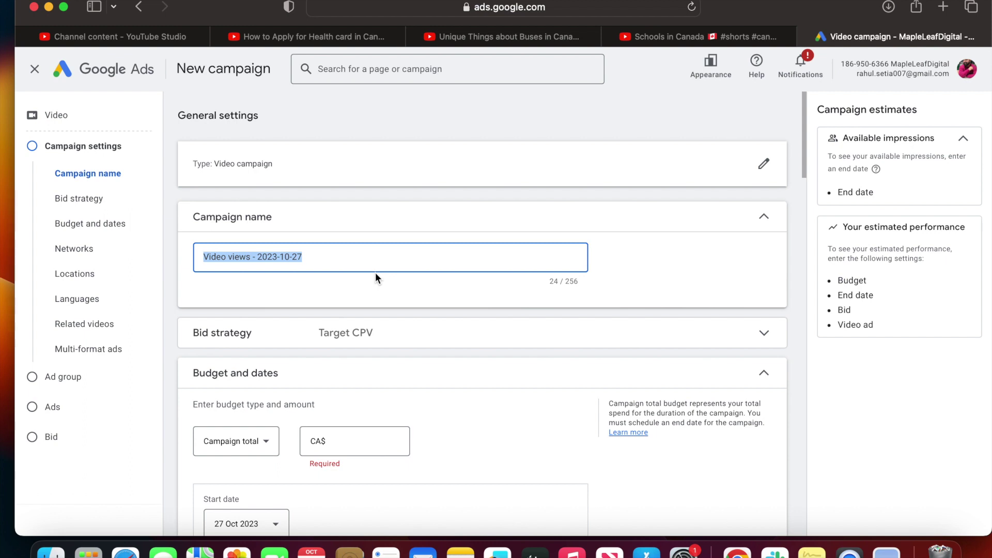
type("CD")
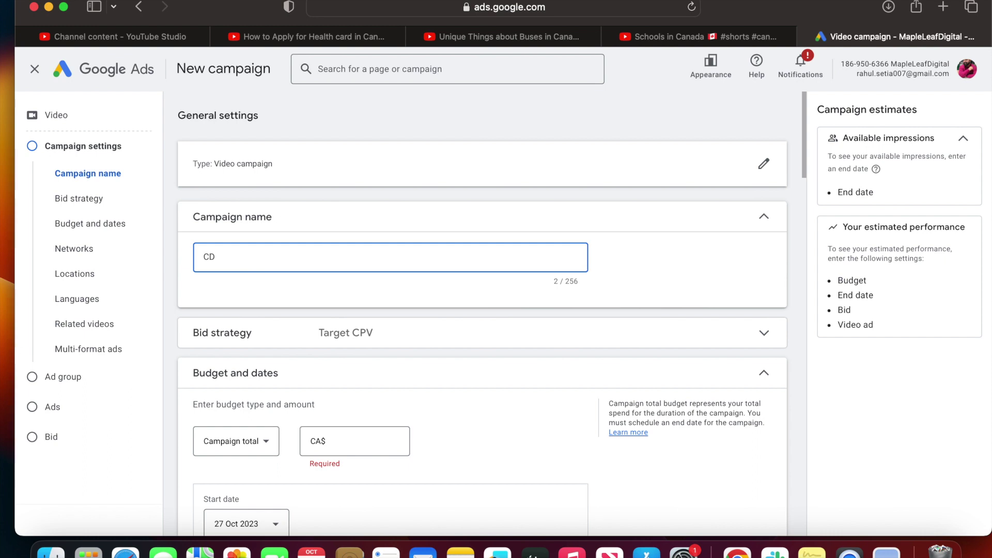
type("_AllLocation_Mobile")
scroll(432, 309, "down", 1)
left_click(432, 302)
scroll(433, 303, "down", 2)
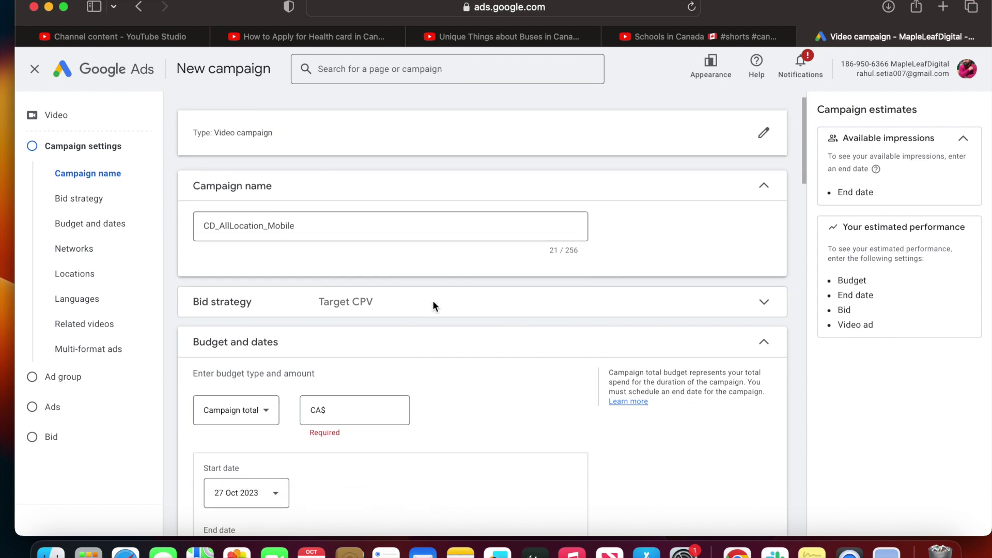
left_click(397, 312)
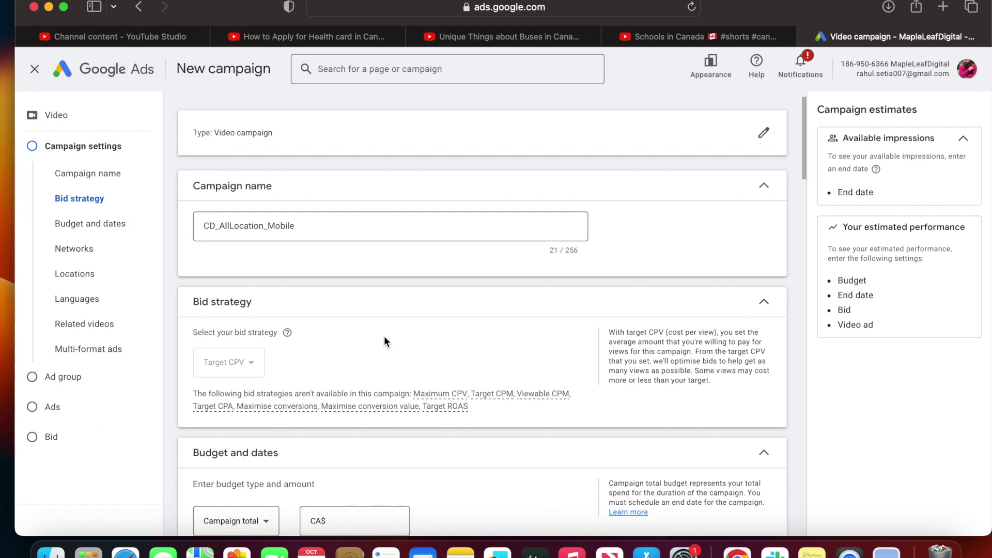
Step: Switch the budget type from Campaign total to Daily and enter CA$5.00
scroll(473, 324, "down", 3)
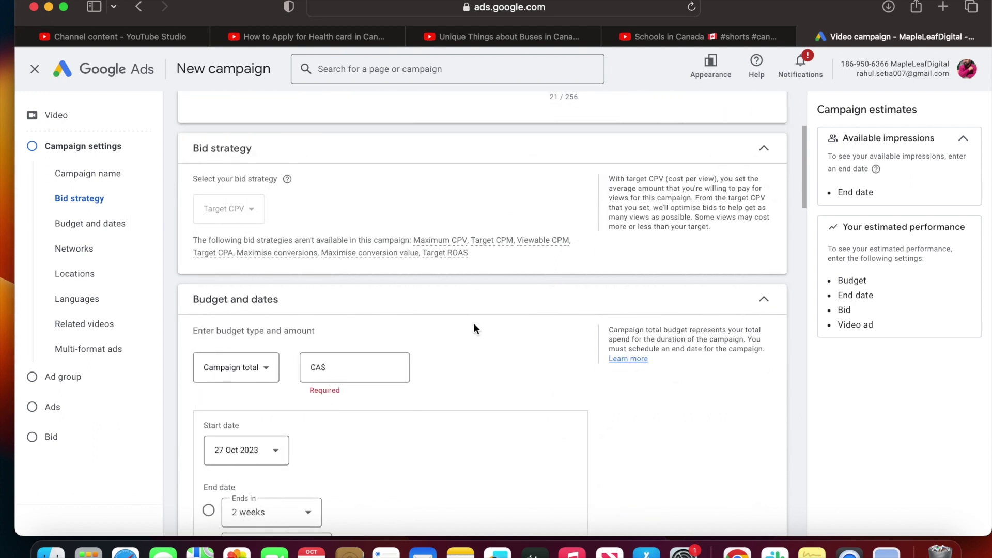
scroll(473, 328, "down", 1)
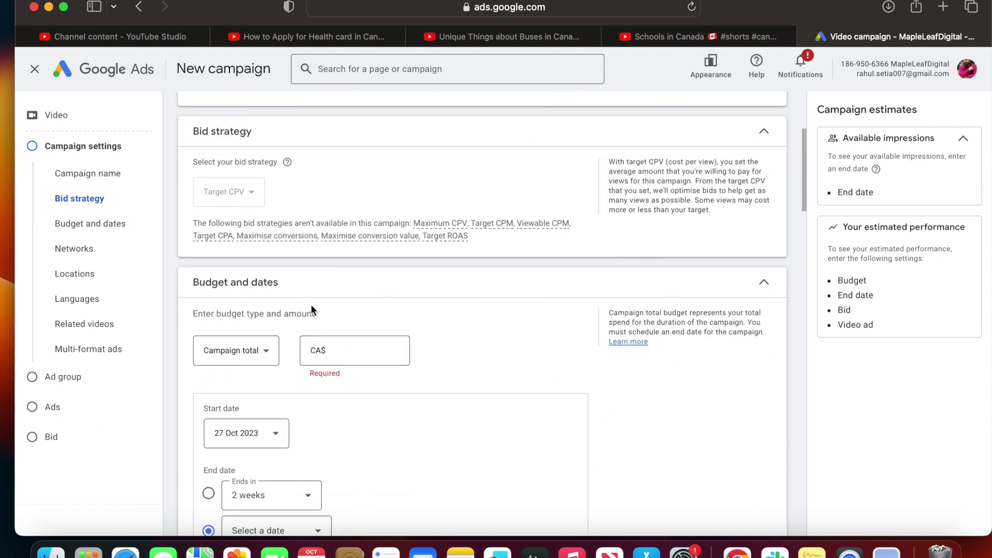
left_click(261, 349)
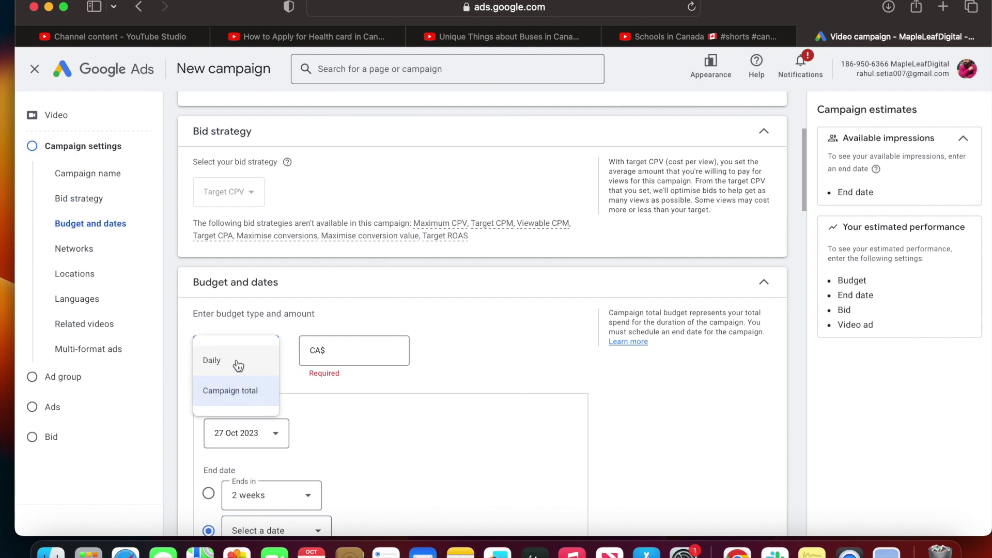
left_click(238, 365)
left_click(324, 350)
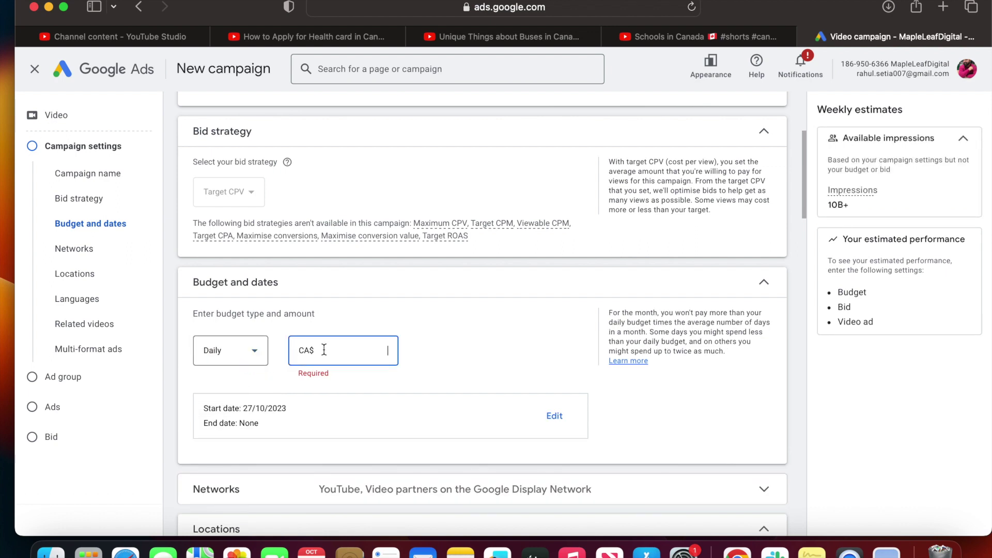
type("500")
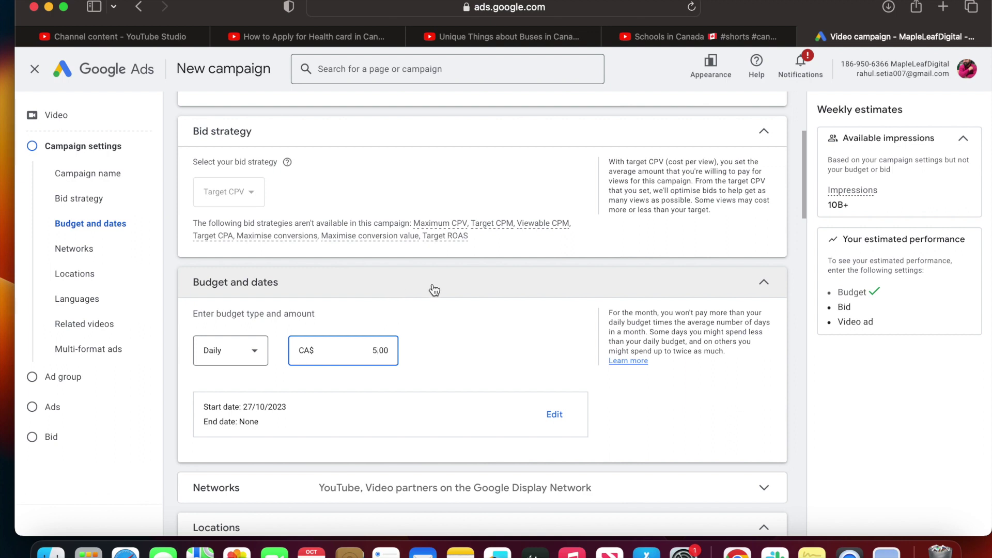
left_click(792, 258)
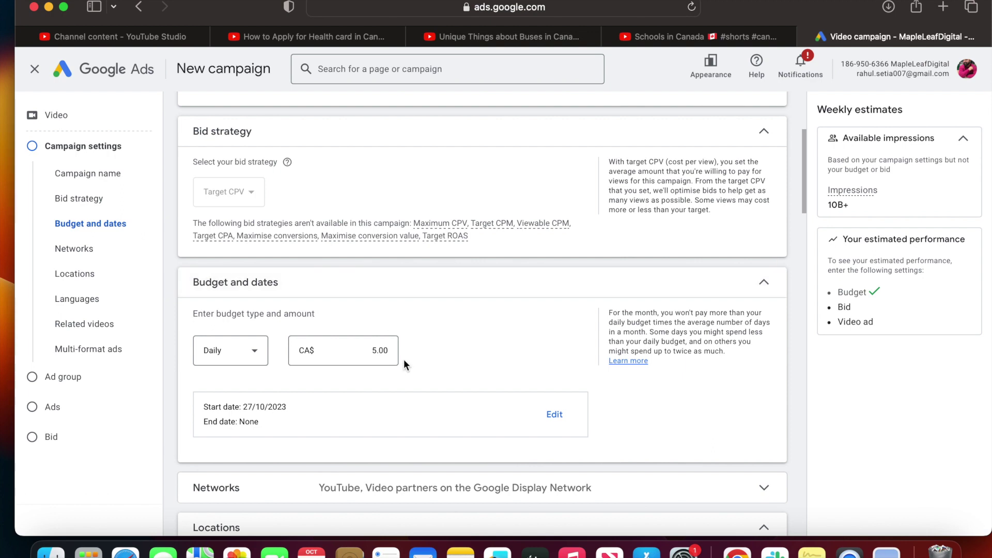
scroll(406, 352, "down", 2)
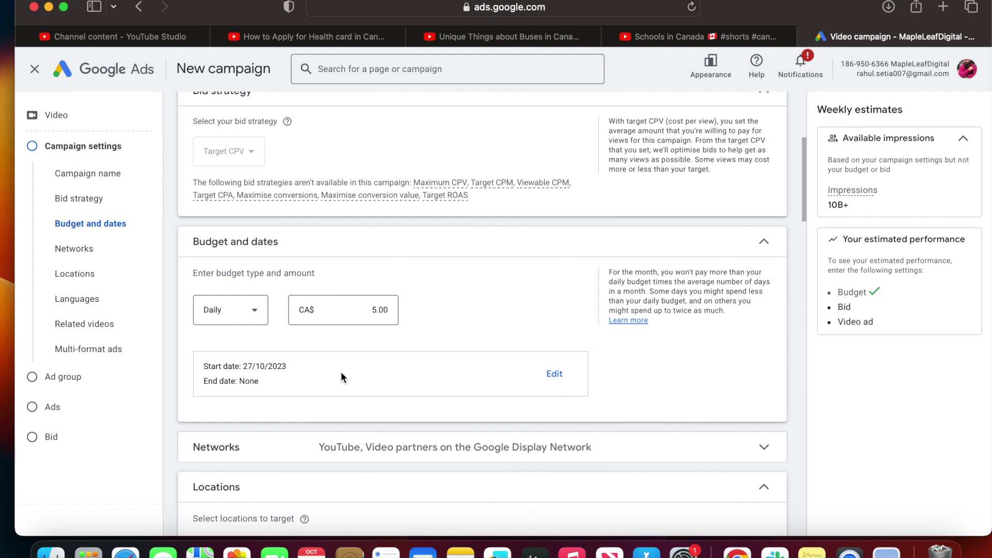
scroll(340, 370, "down", 2)
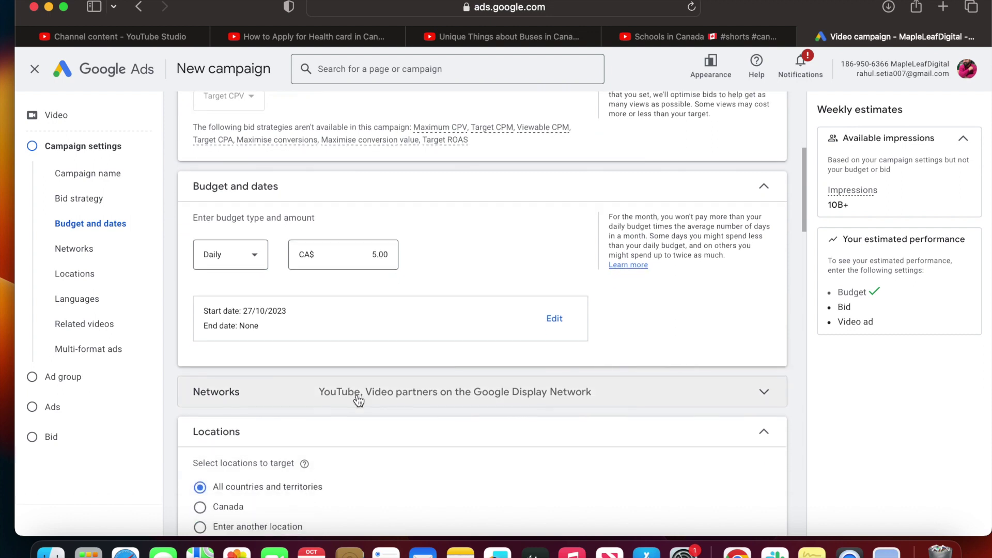
scroll(358, 400, "down", 3)
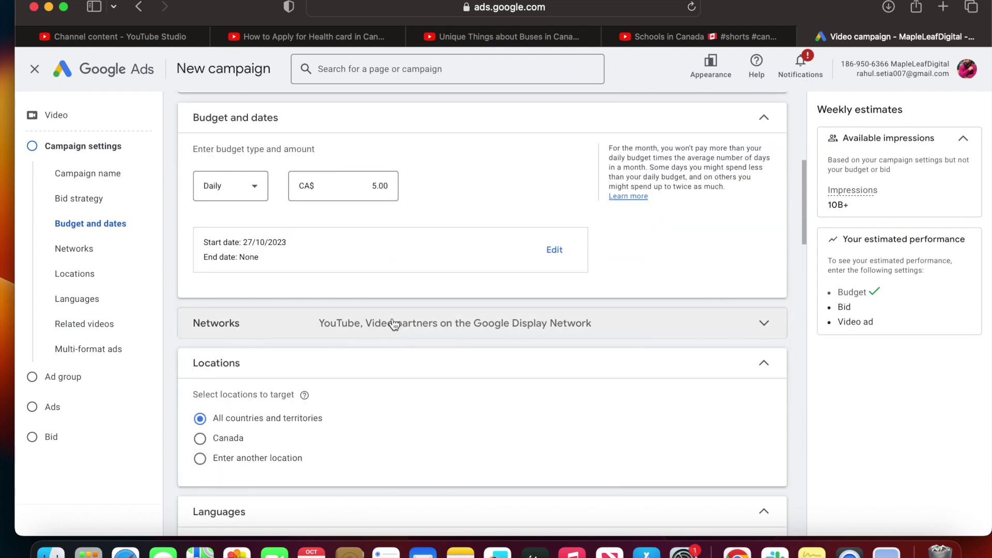
left_click(422, 326)
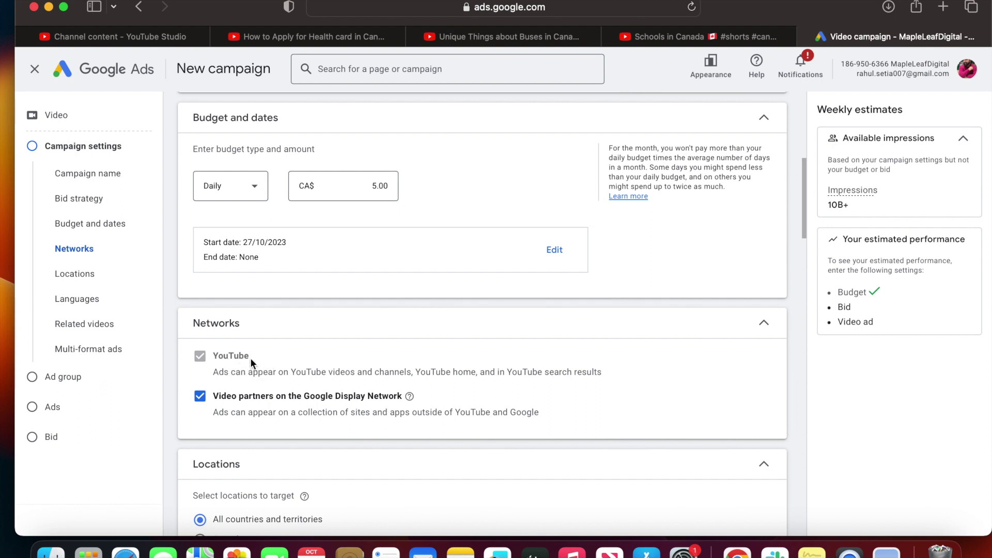
Step: Uncheck 'Video partners on the Google Display Network' so ads run on YouTube only
scroll(255, 358, "down", 1)
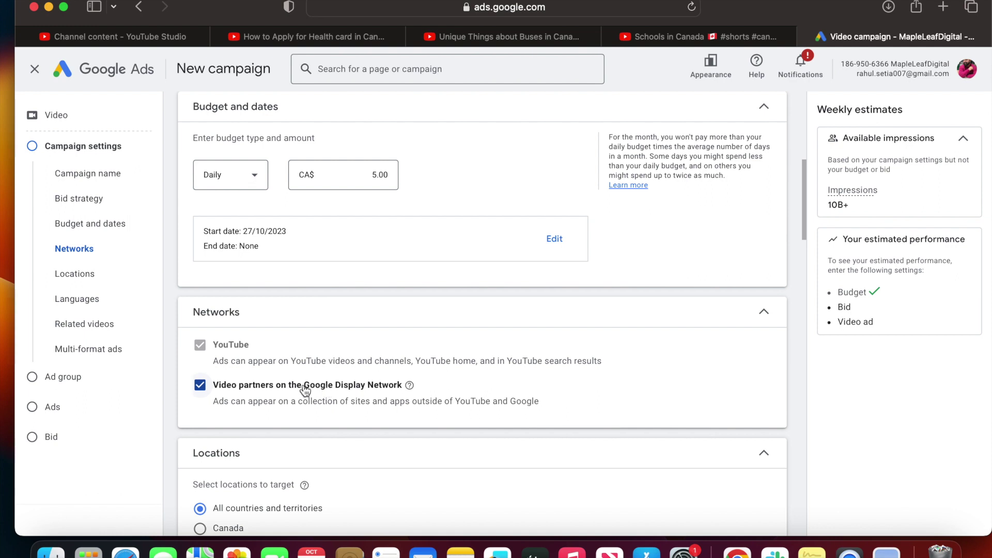
left_click(201, 391)
scroll(376, 363, "down", 1)
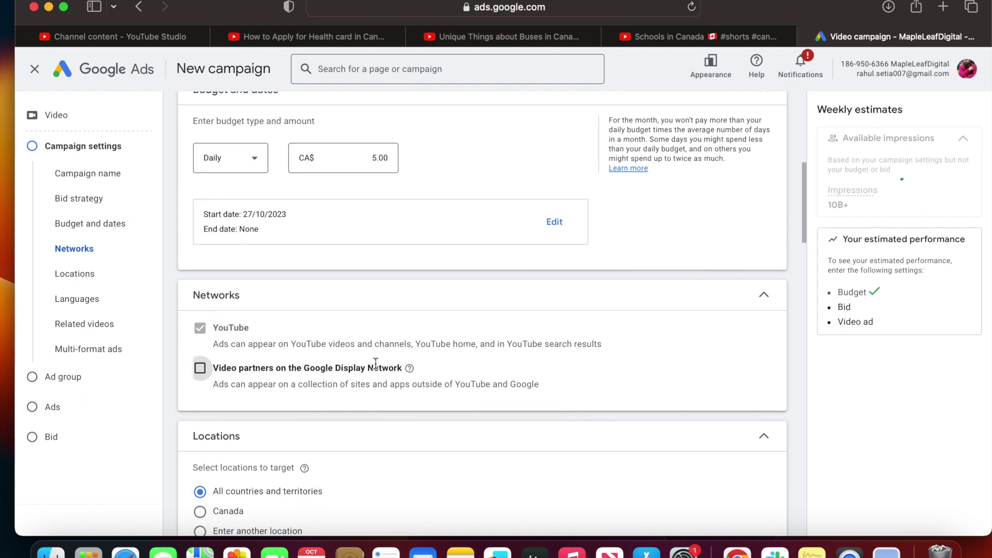
scroll(375, 363, "down", 4)
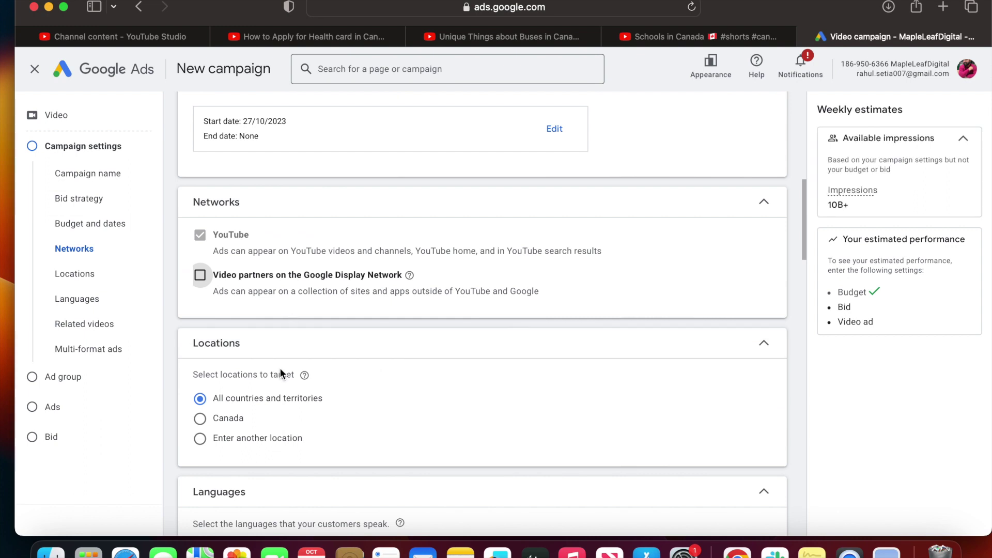
scroll(280, 368, "down", 1)
scroll(332, 345, "down", 1)
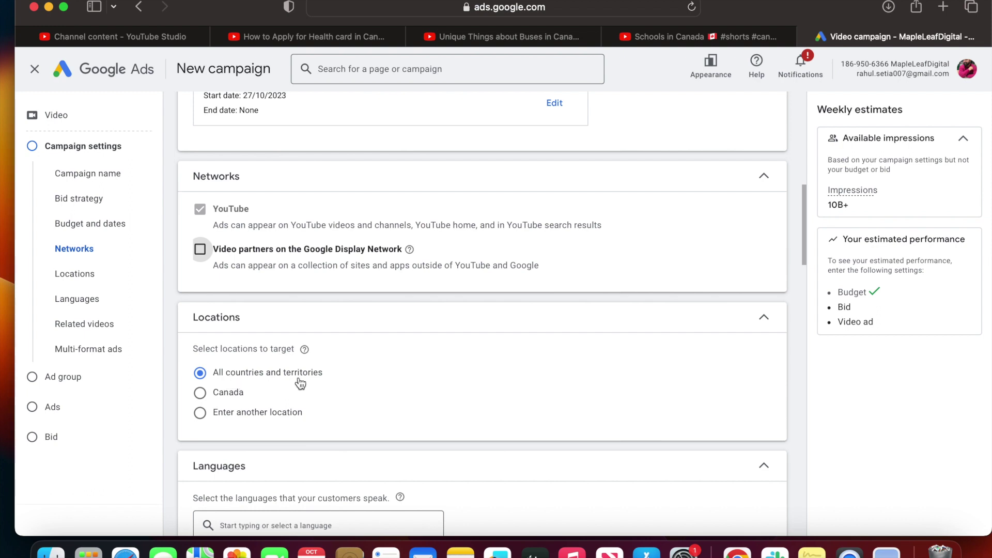
Step: Search for 'india', target India (country), then open the Advanced search map
left_click(243, 413)
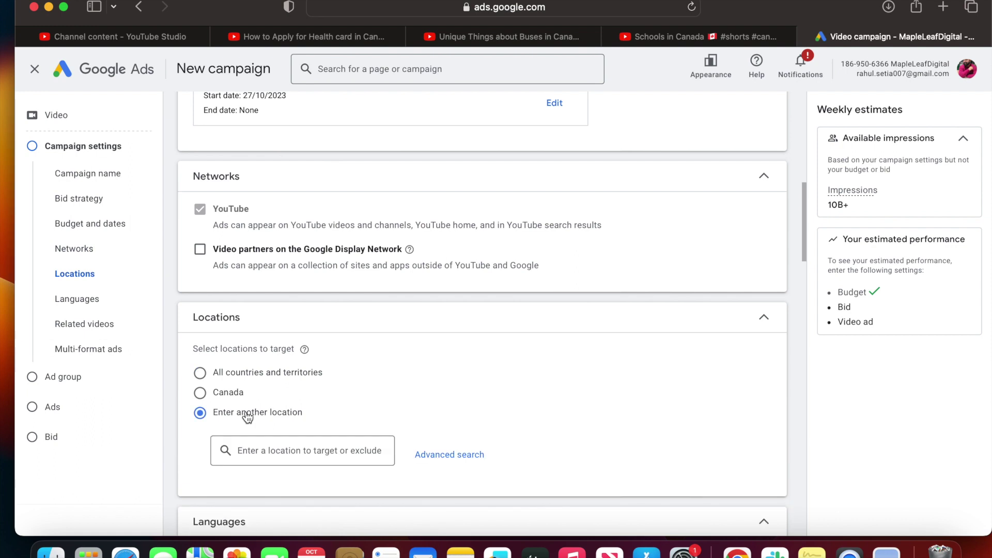
left_click(296, 451)
type("india")
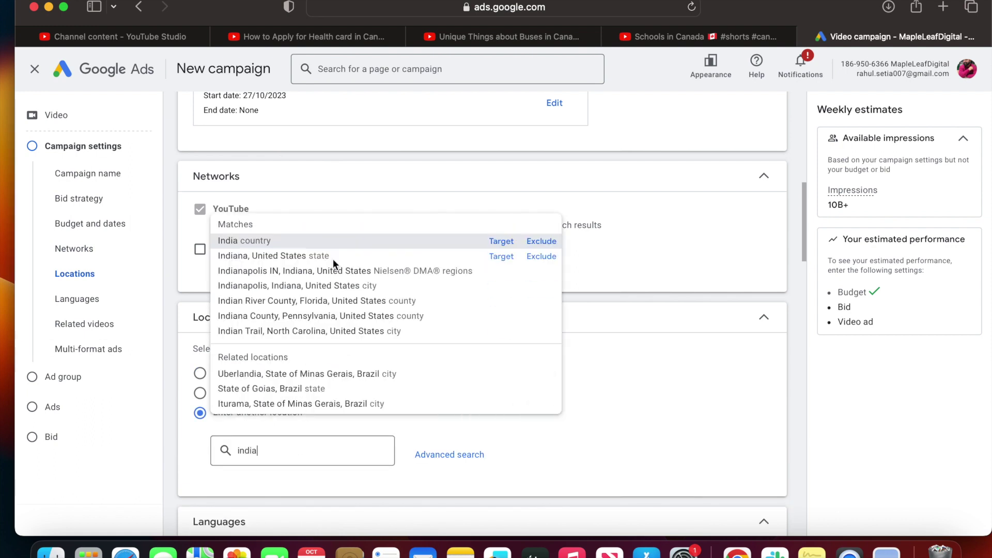
left_click(501, 241)
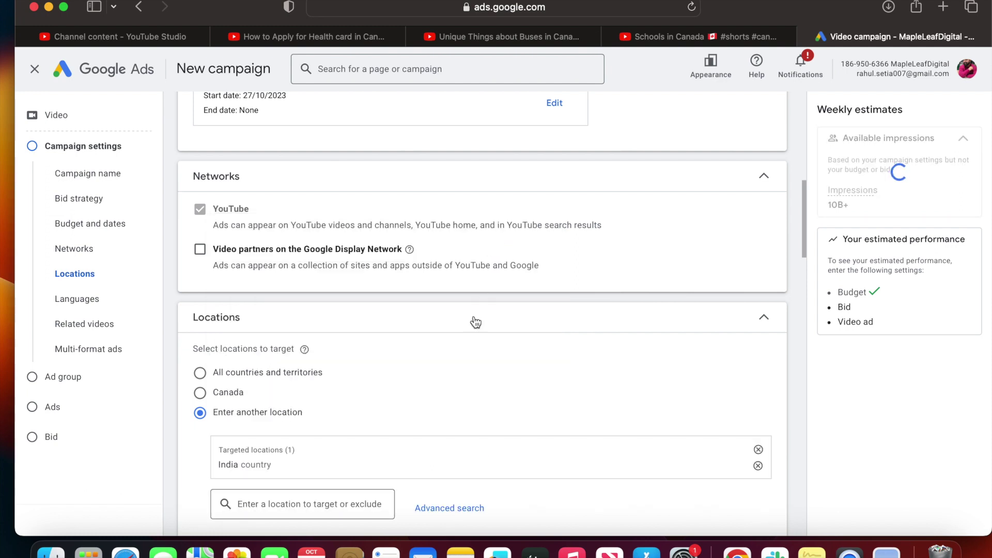
scroll(470, 341, "down", 3)
scroll(470, 341, "down", 3)
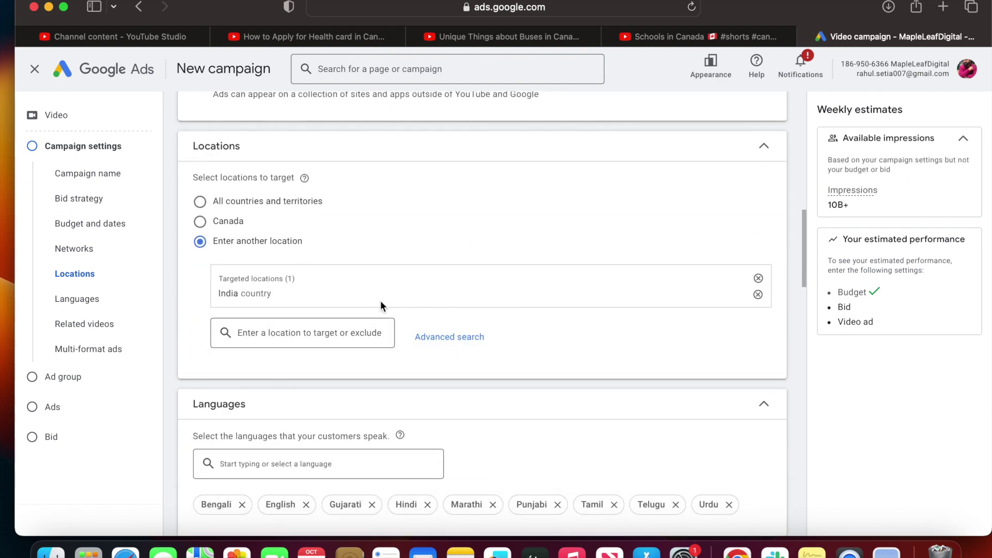
left_click(321, 336)
scroll(367, 379, "down", 2)
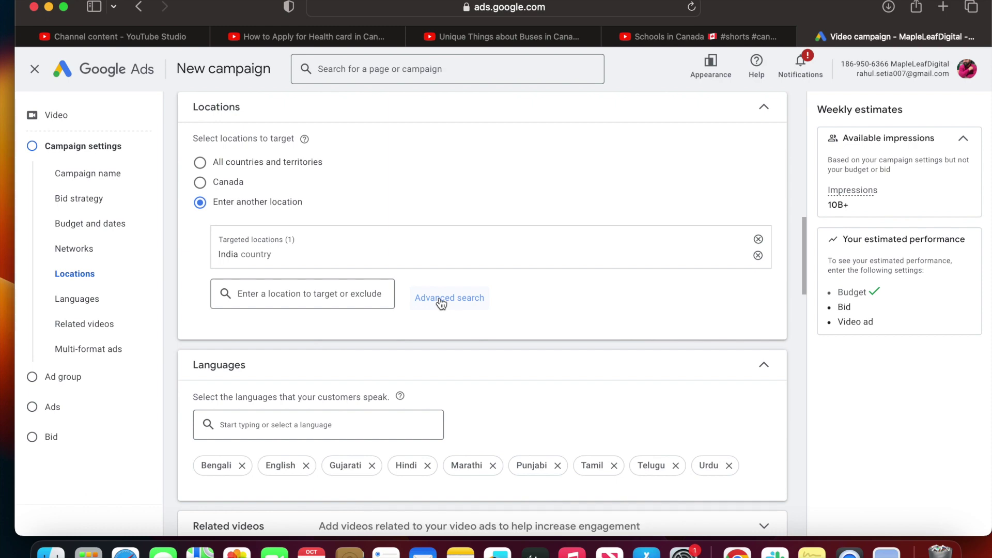
left_click(440, 302)
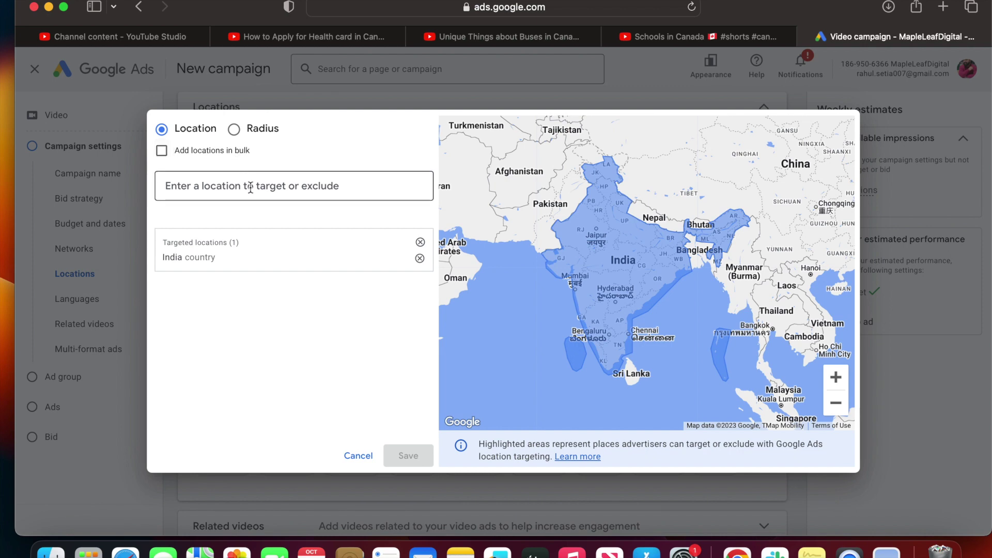
Step: Try bulk location entry and the Radius option in miles, then cancel Advanced search
left_click(251, 187)
left_click(212, 151)
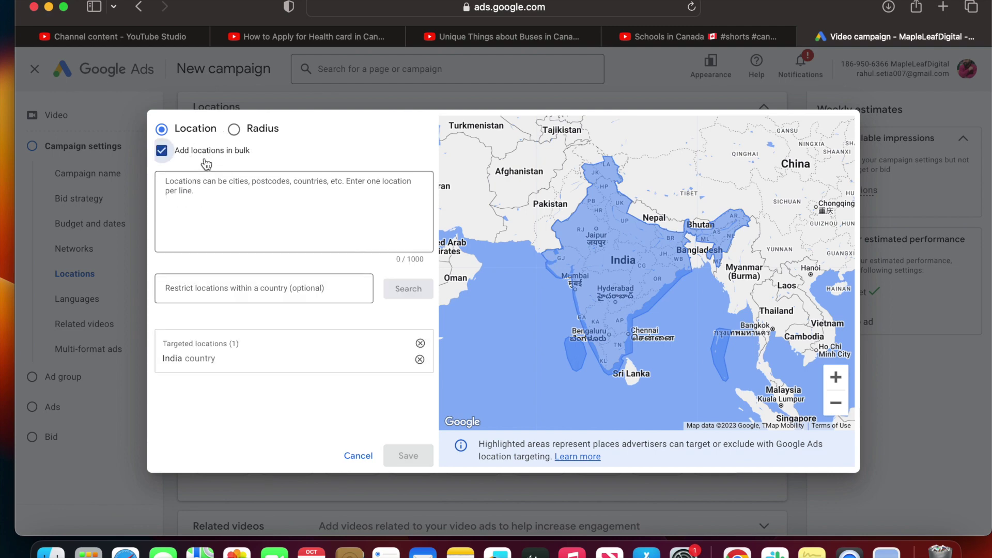
left_click(210, 191)
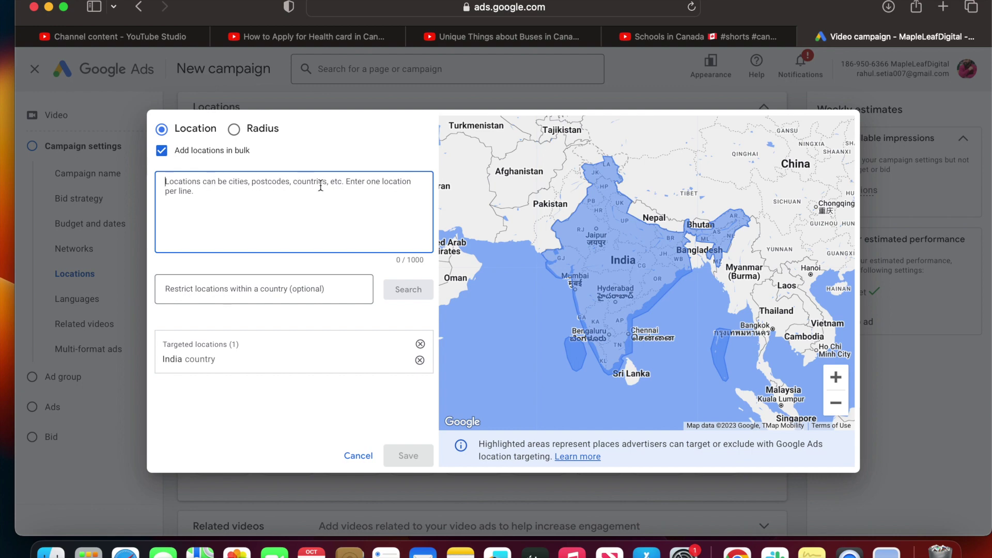
left_click(211, 155)
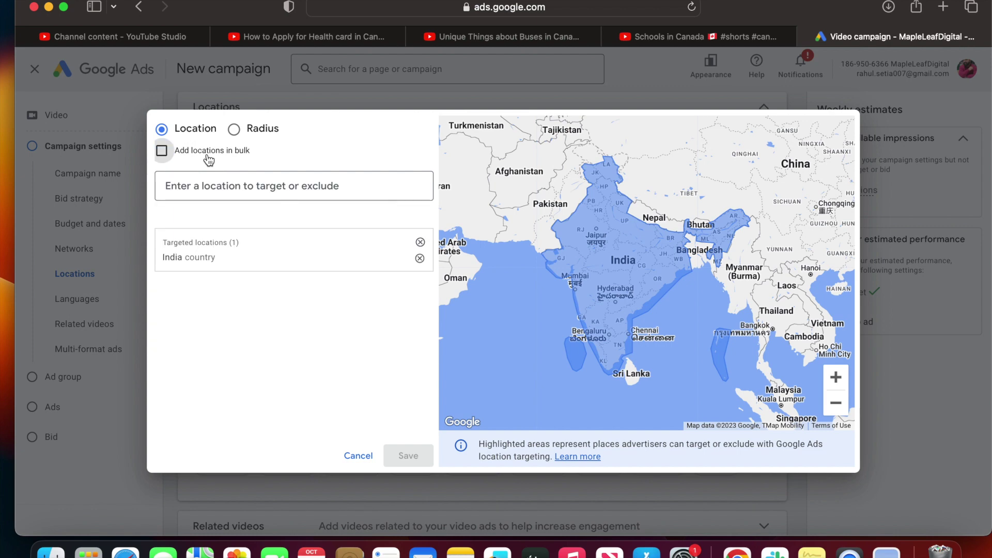
left_click(234, 131)
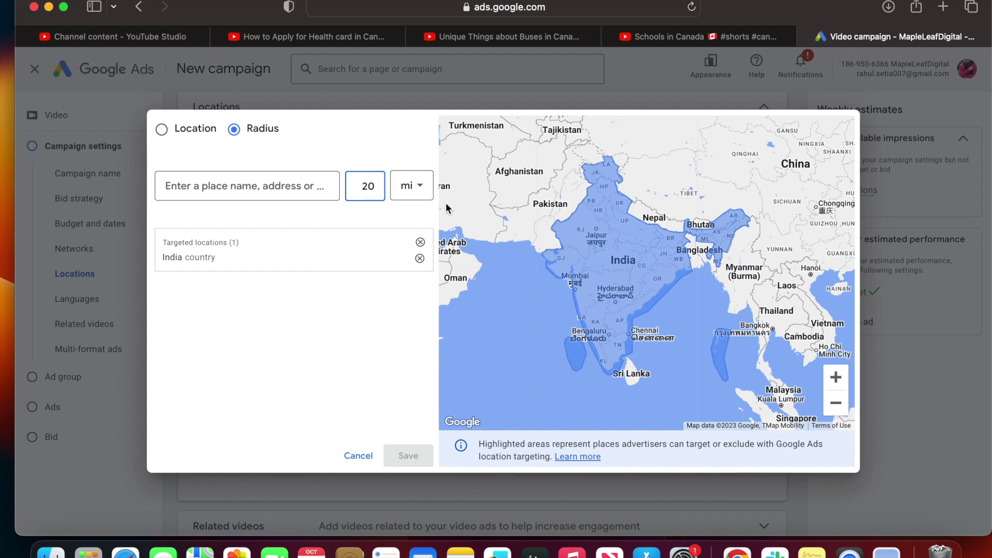
left_click(409, 194)
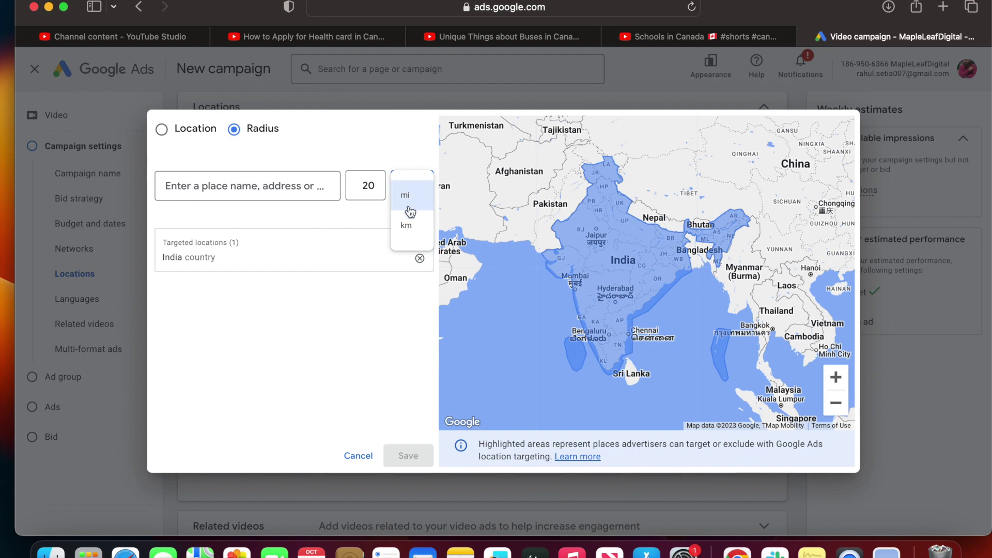
left_click(395, 158)
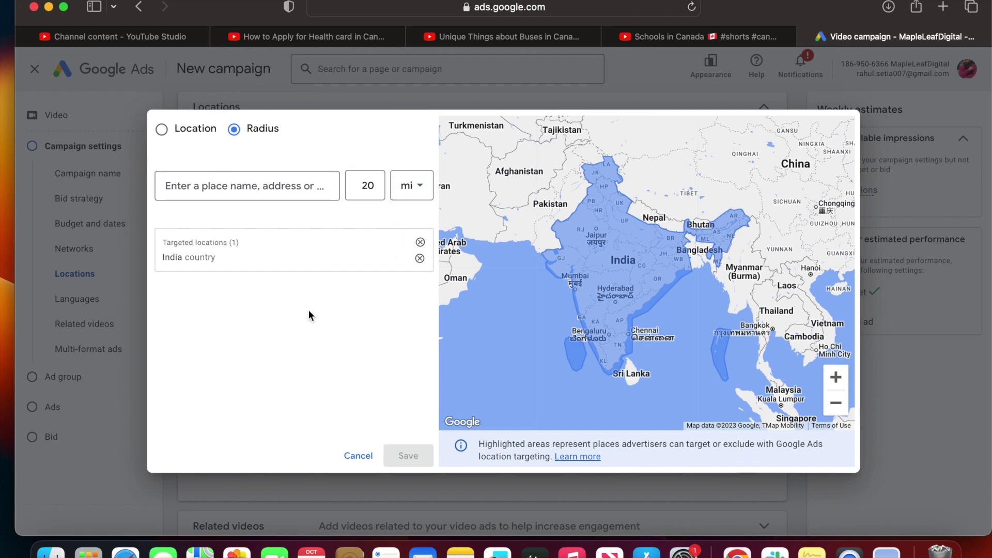
left_click(202, 133)
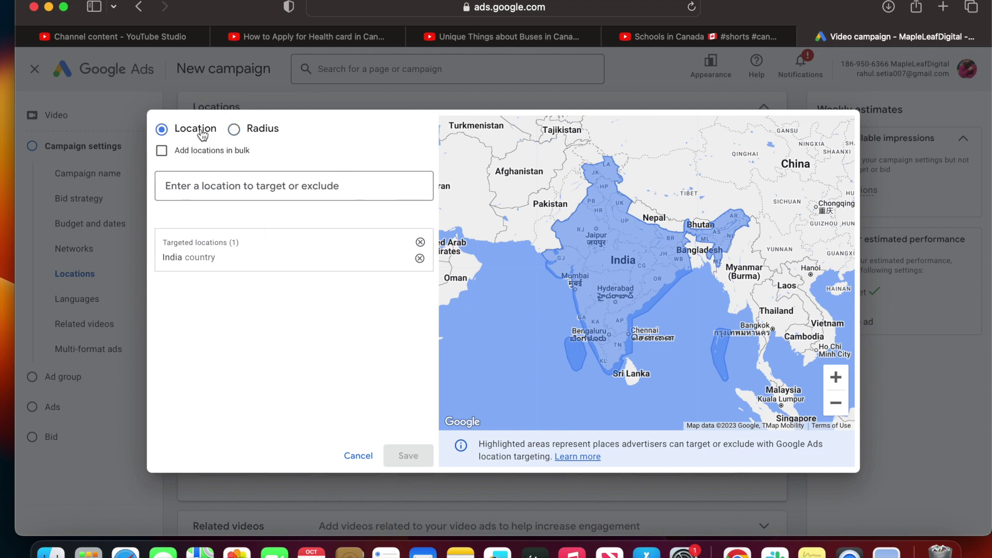
left_click(357, 456)
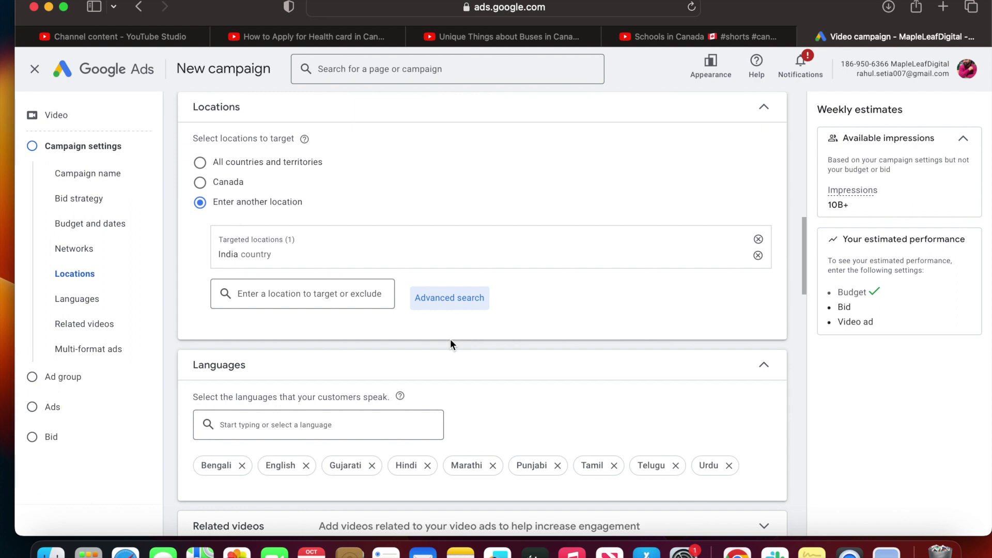
Step: Scroll past the Languages settings and expand the Related videos row
scroll(450, 344, "down", 3)
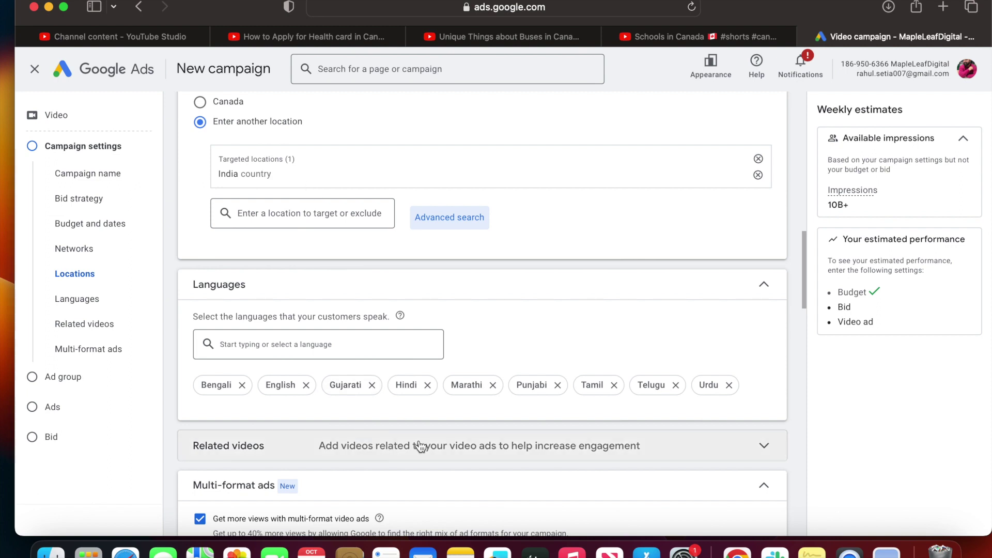
scroll(509, 421, "down", 1)
scroll(509, 416, "down", 2)
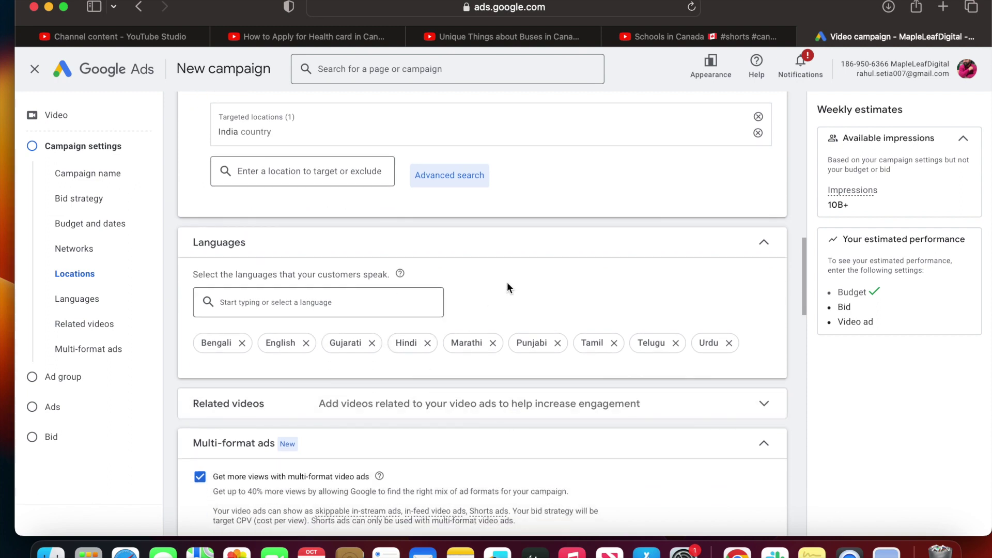
scroll(507, 287, "down", 4)
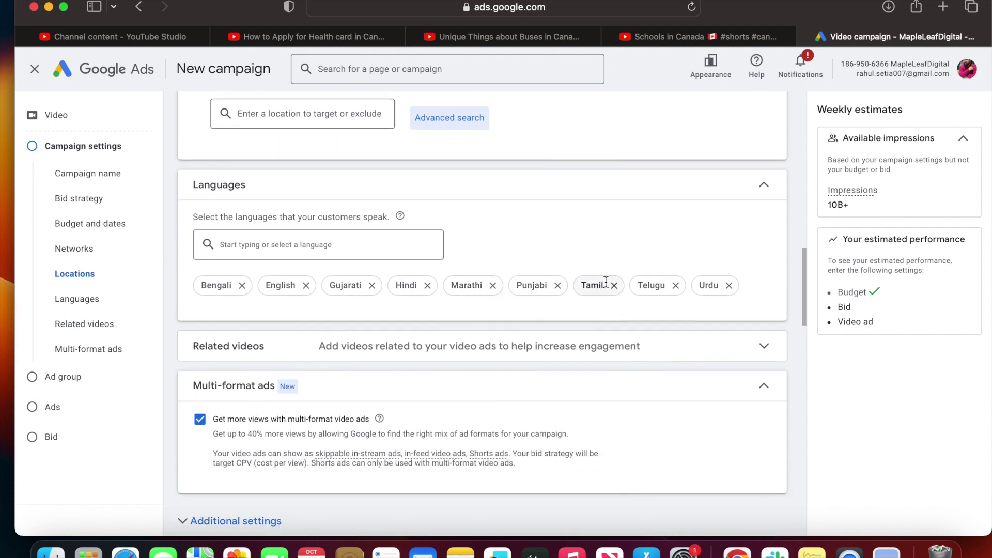
scroll(557, 211, "down", 3)
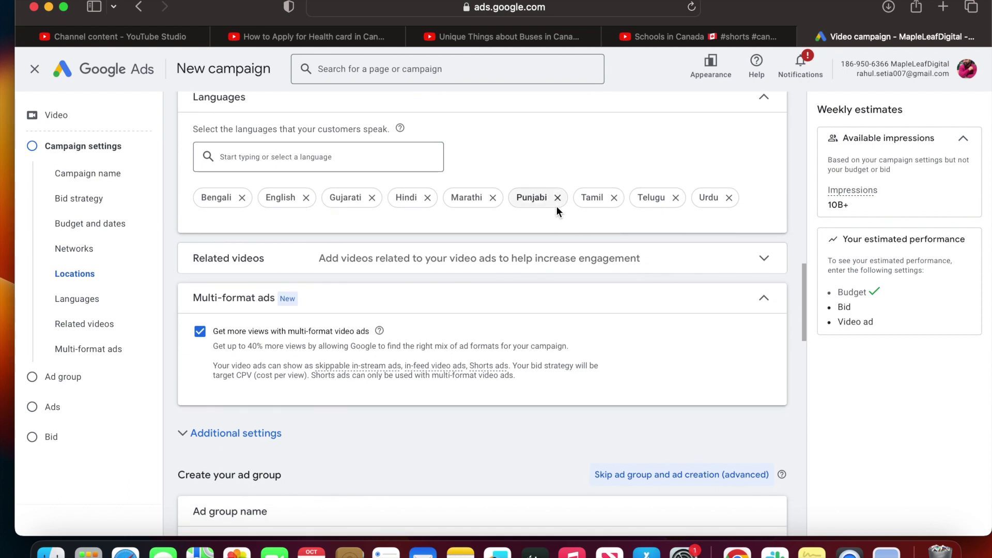
left_click(516, 258)
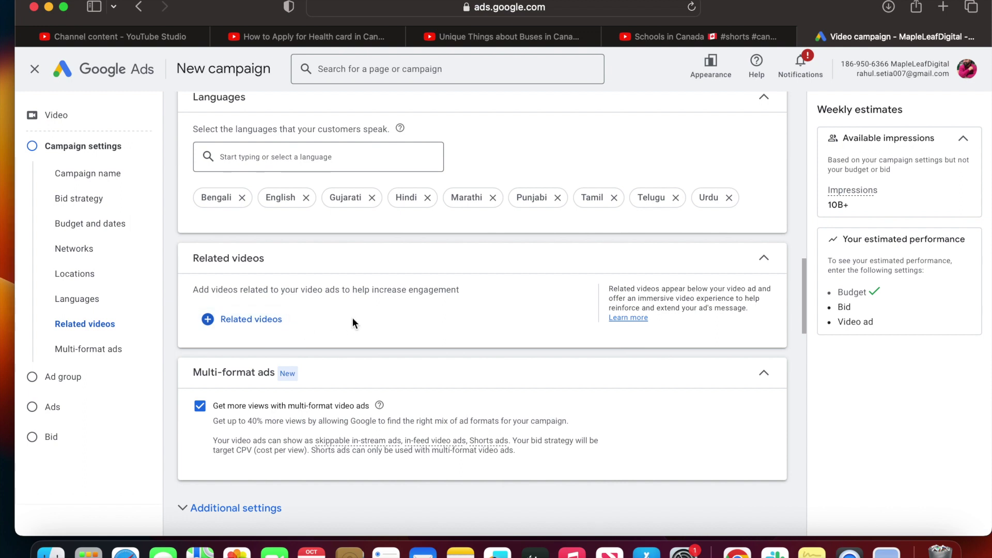
scroll(352, 317, "down", 1)
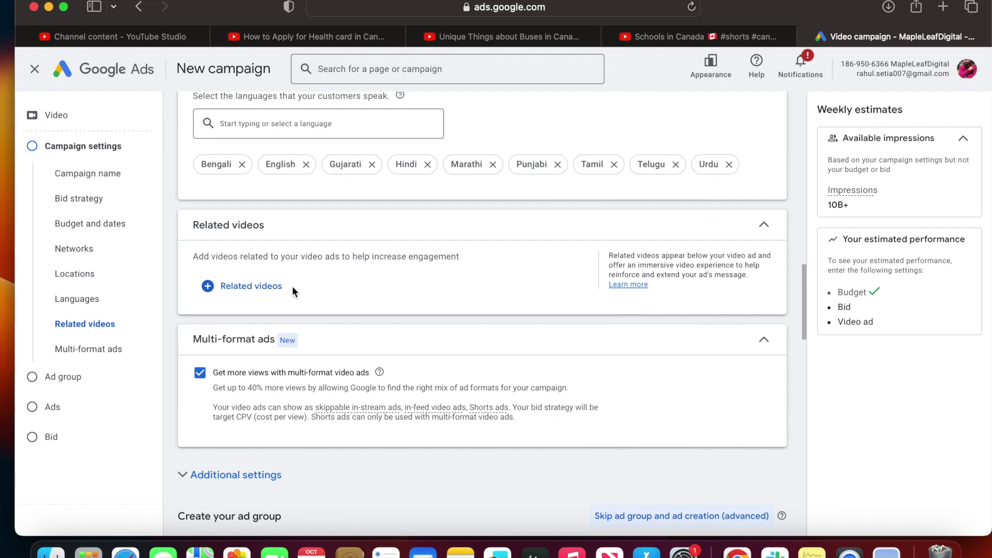
left_click(256, 289)
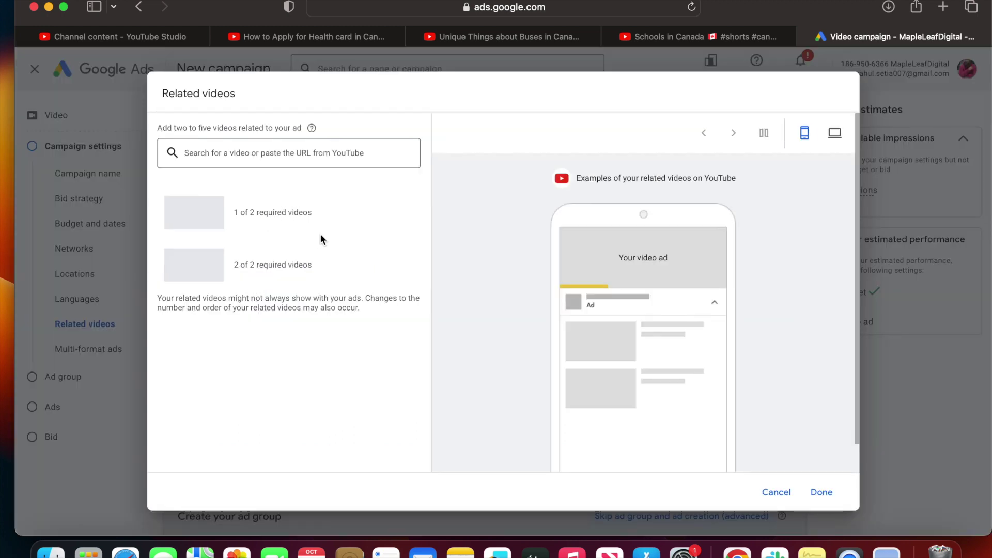
left_click(775, 493)
scroll(416, 328, "down", 2)
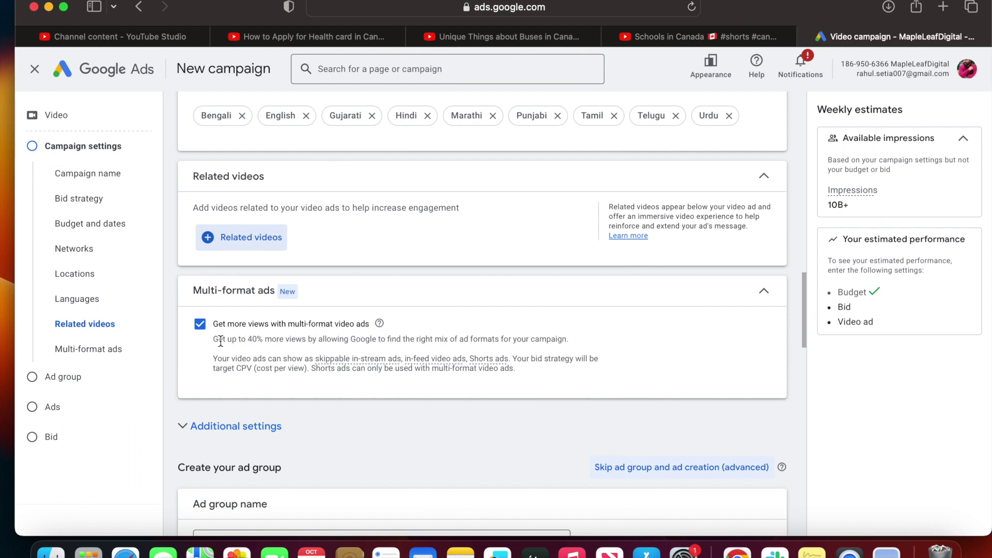
left_click_drag(222, 341, 372, 343)
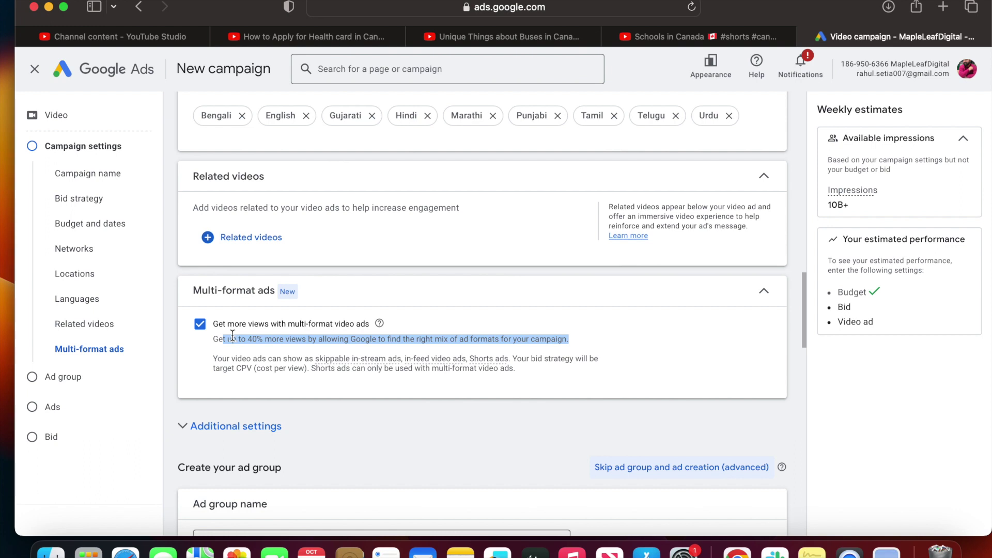
left_click(263, 341)
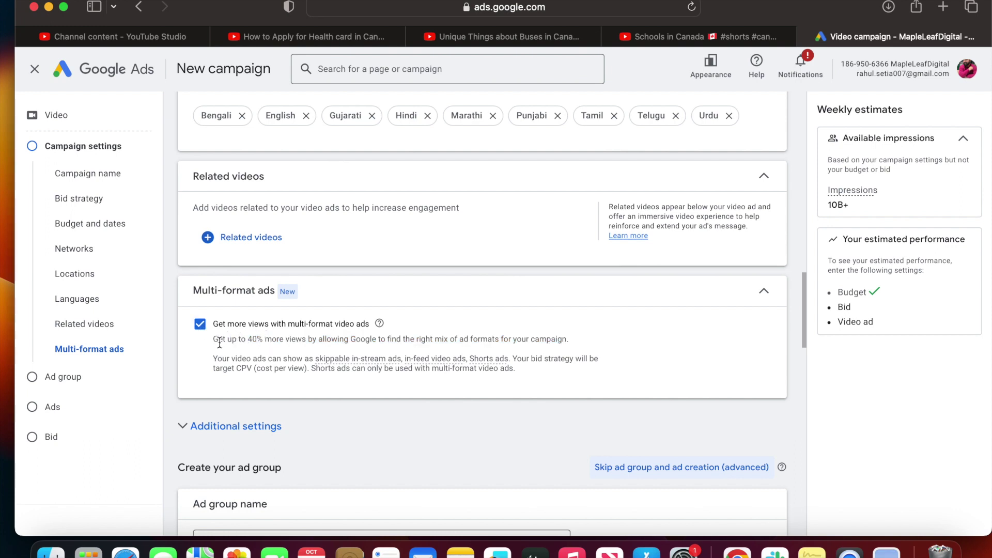
Step: Expand Additional settings and the Devices section
scroll(262, 348, "down", 1)
left_click(250, 411)
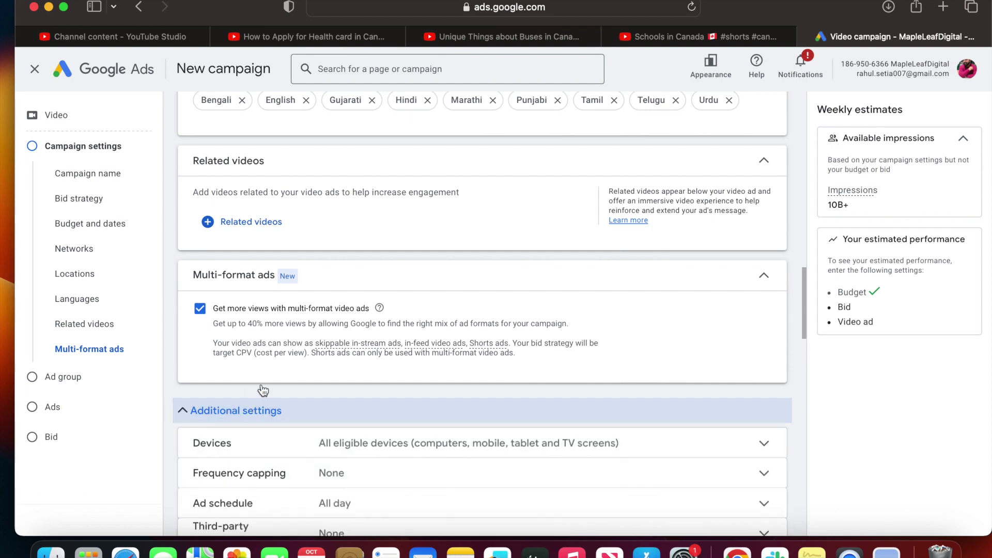
scroll(326, 377, "down", 2)
left_click(341, 376)
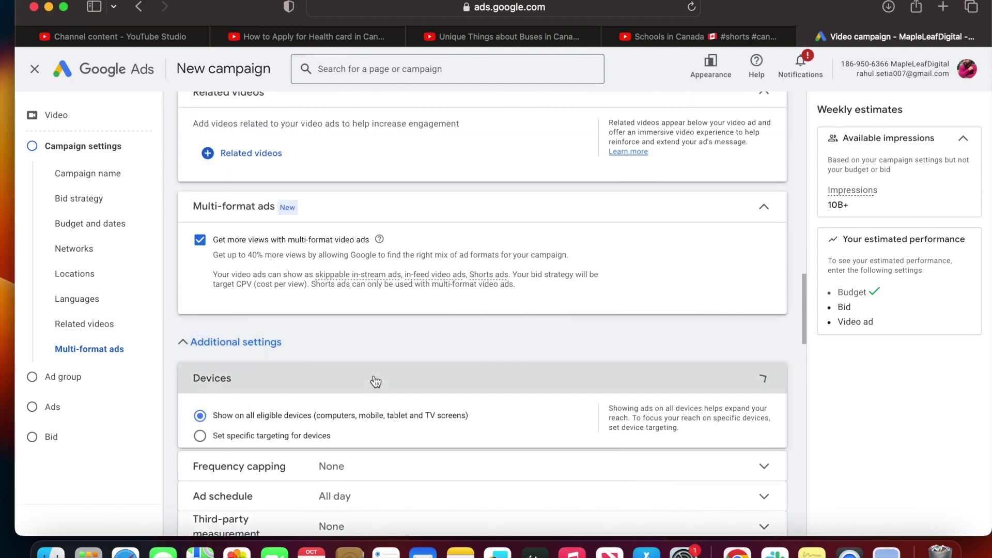
scroll(409, 320, "down", 4)
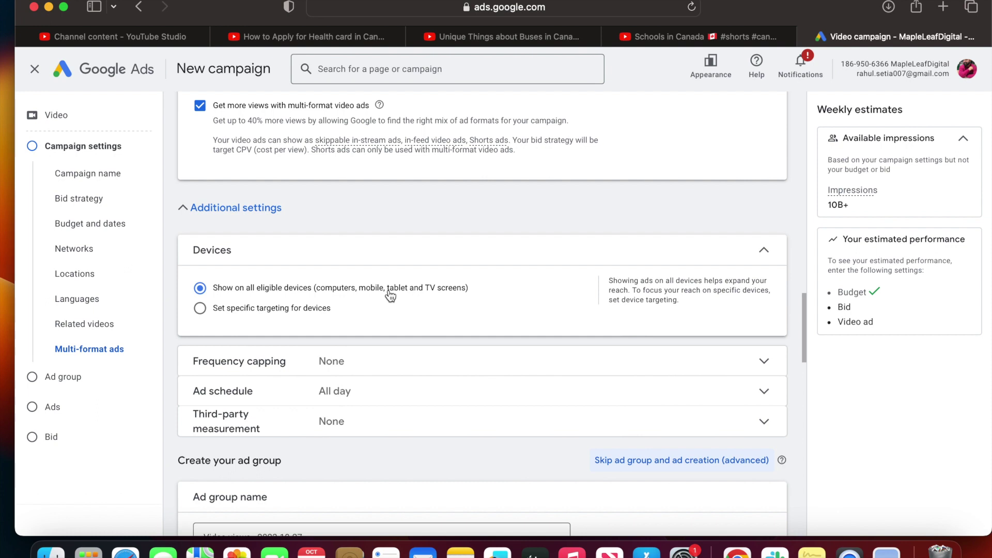
Step: Set specific device targeting, unchecking Computers, Tablets and TV screens
left_click(314, 312)
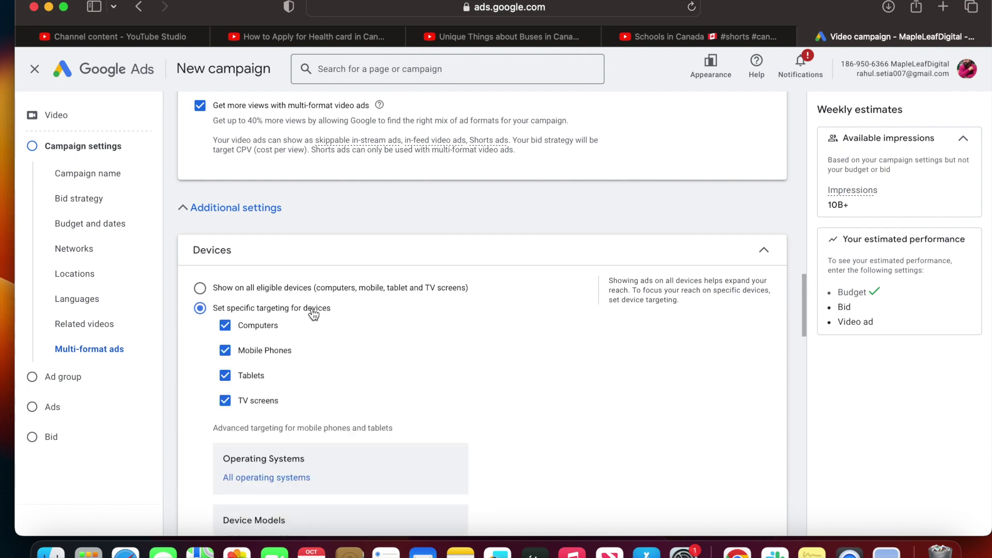
left_click(264, 329)
left_click(242, 376)
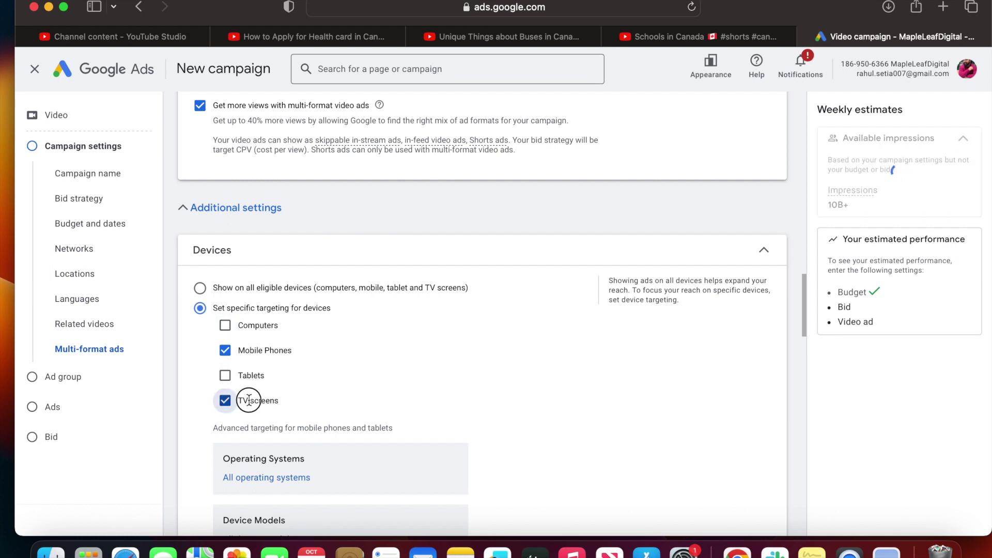
left_click(248, 400)
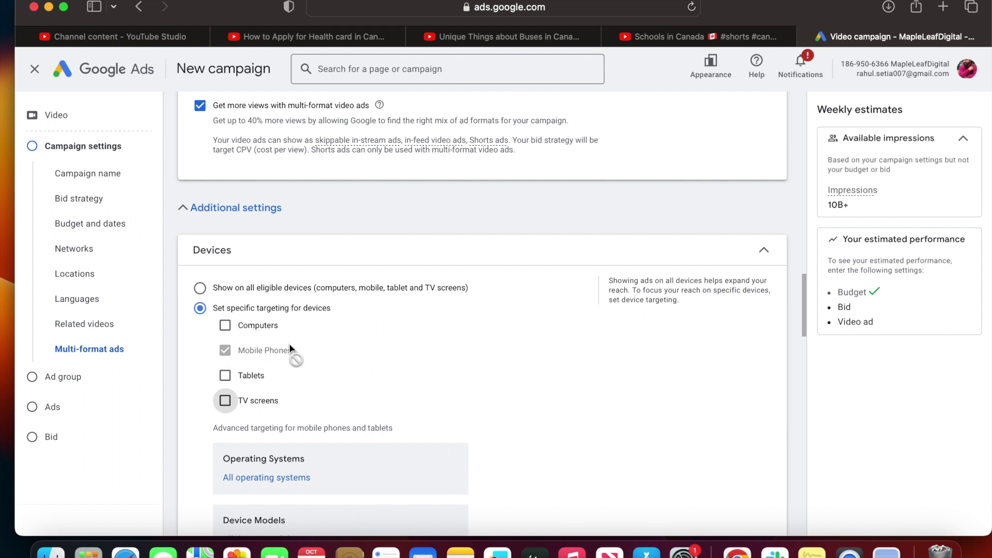
scroll(258, 356, "down", 1)
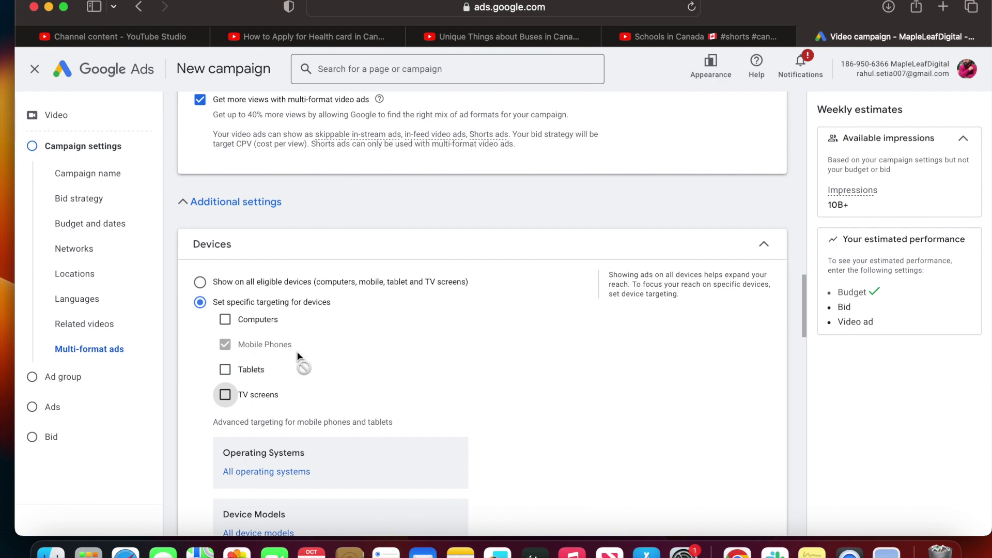
scroll(332, 339, "down", 5)
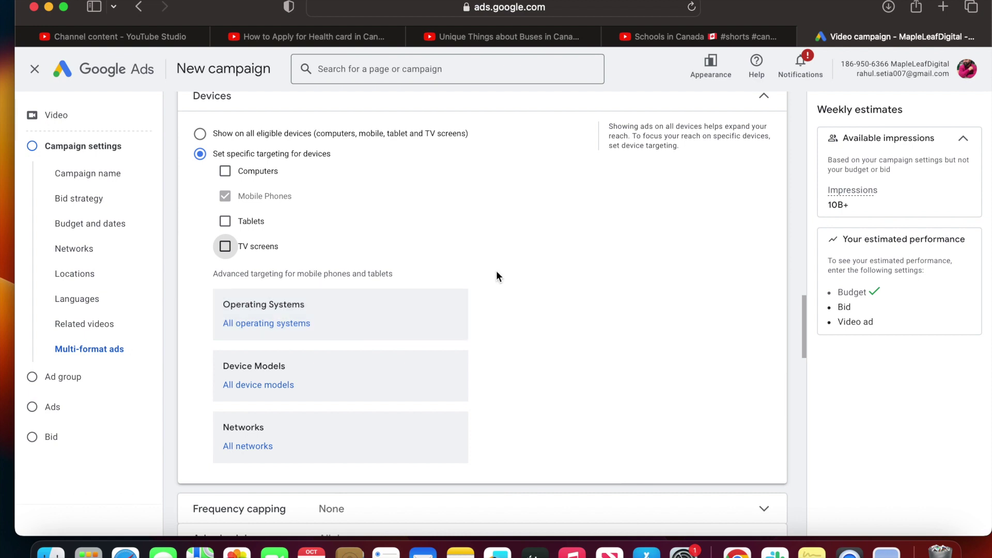
scroll(496, 270, "down", 4)
scroll(496, 271, "down", 3)
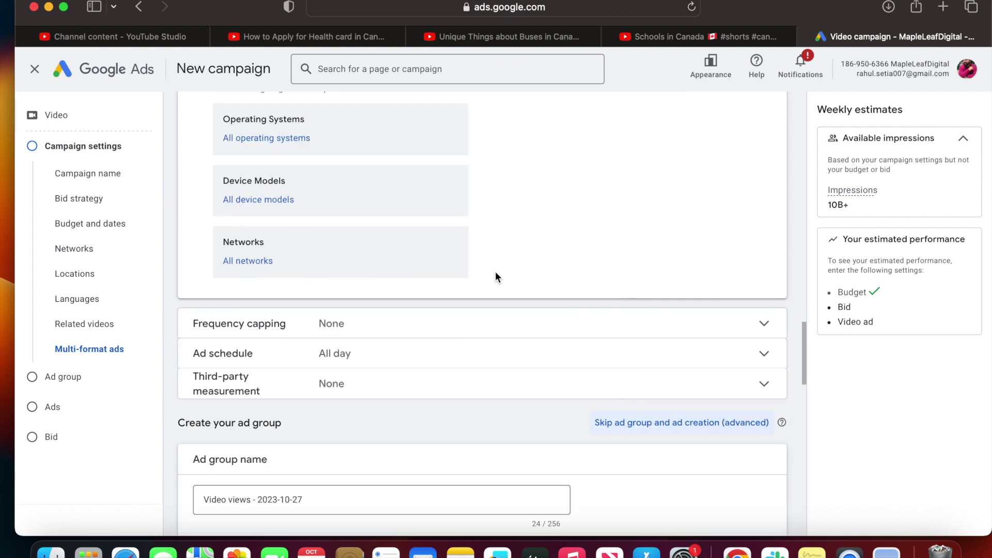
Step: Turn on the impression frequency cap at 1 impression per day
left_click(452, 331)
scroll(567, 261, "down", 2)
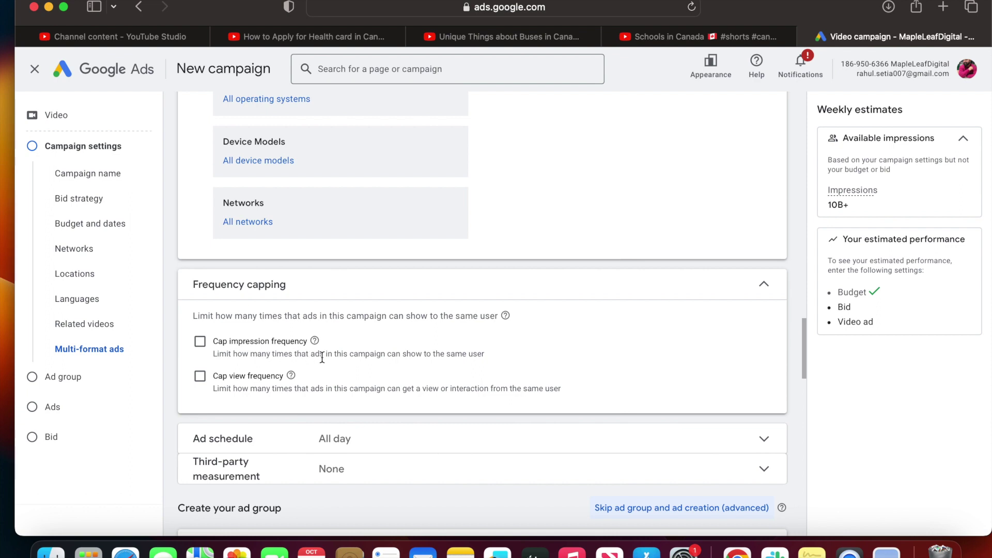
left_click_drag(387, 355, 488, 349)
scroll(483, 269, "down", 1)
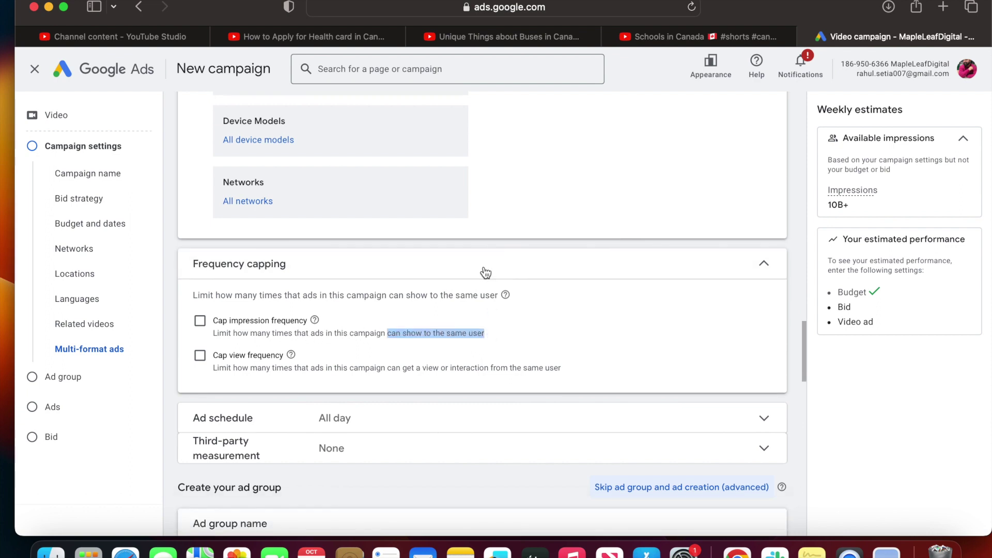
left_click(201, 321)
left_click(262, 380)
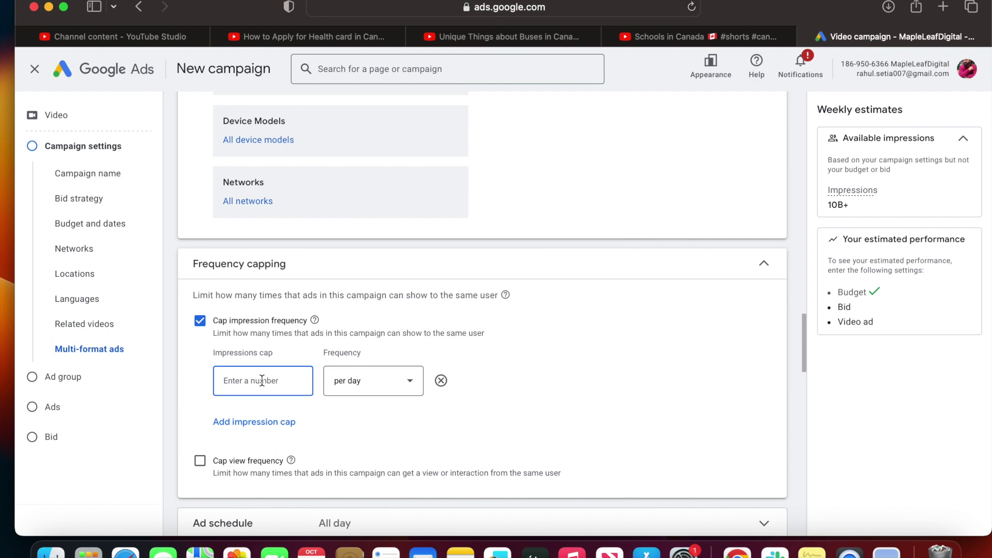
type("1")
left_click_drag(861, 207, 826, 206)
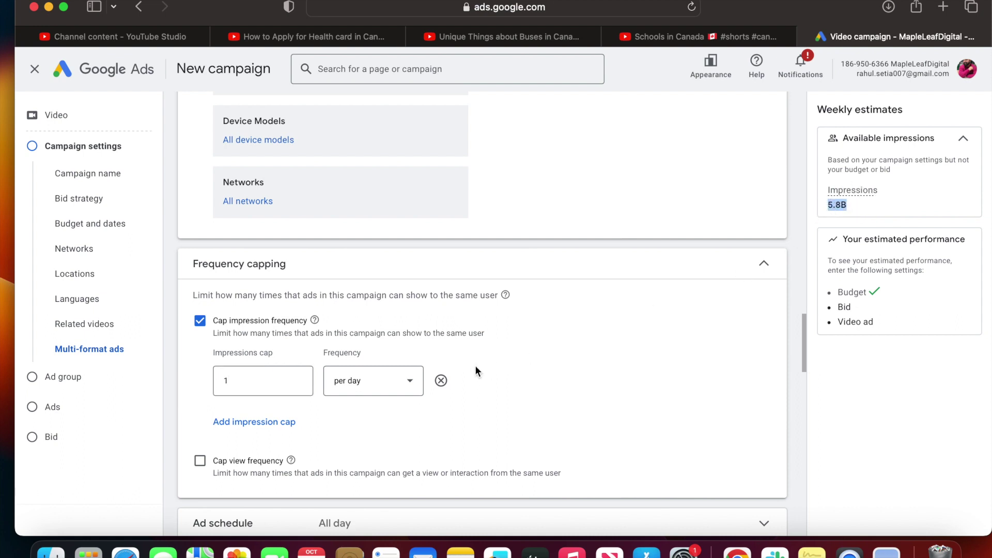
scroll(475, 364, "down", 1)
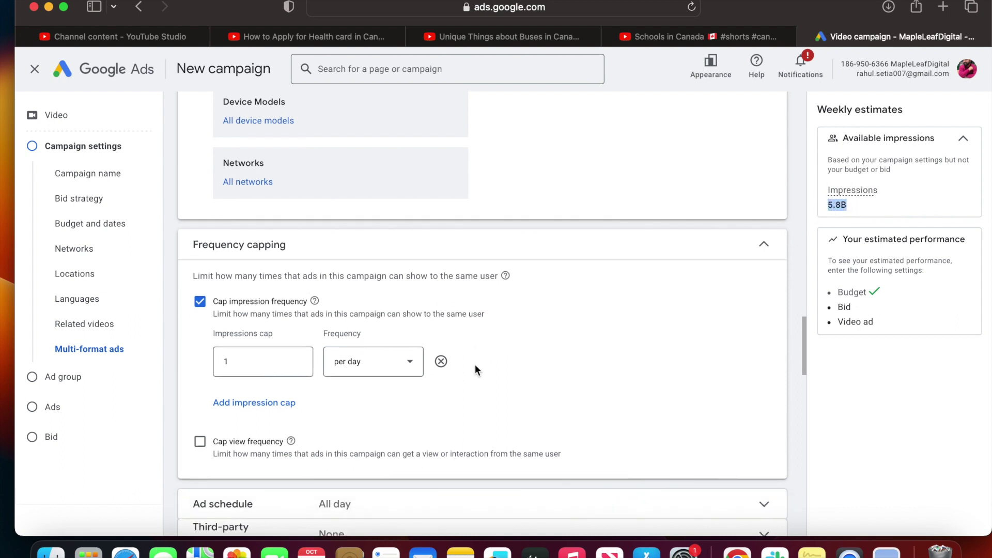
left_click(387, 364)
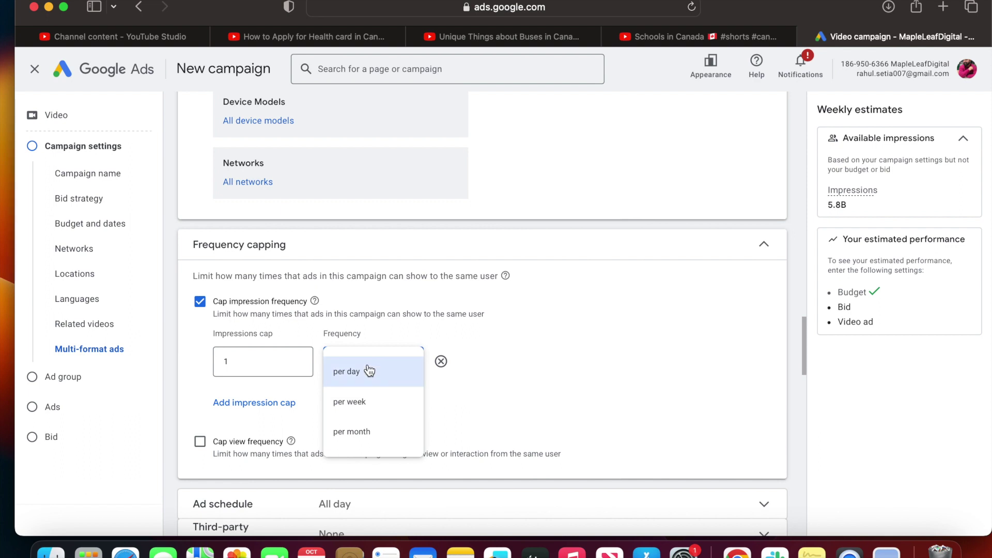
left_click(549, 358)
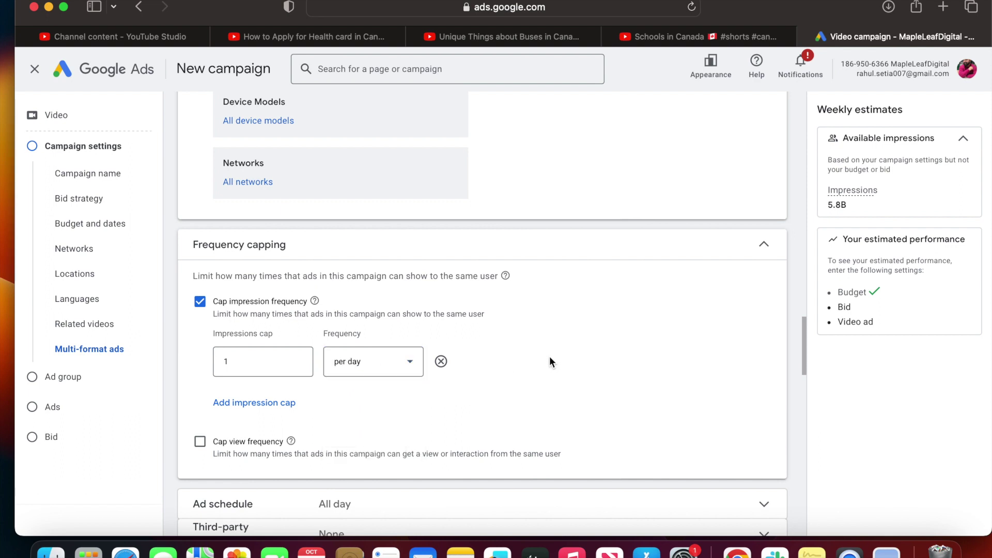
scroll(550, 354, "down", 2)
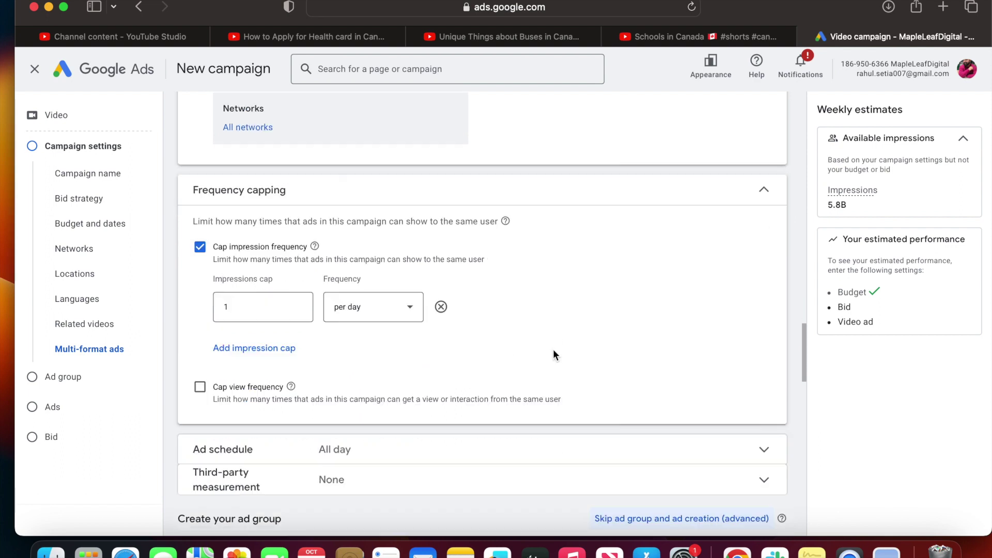
Step: Turn on the view frequency cap at 1 view per day, removing the extra empty row
left_click(244, 392)
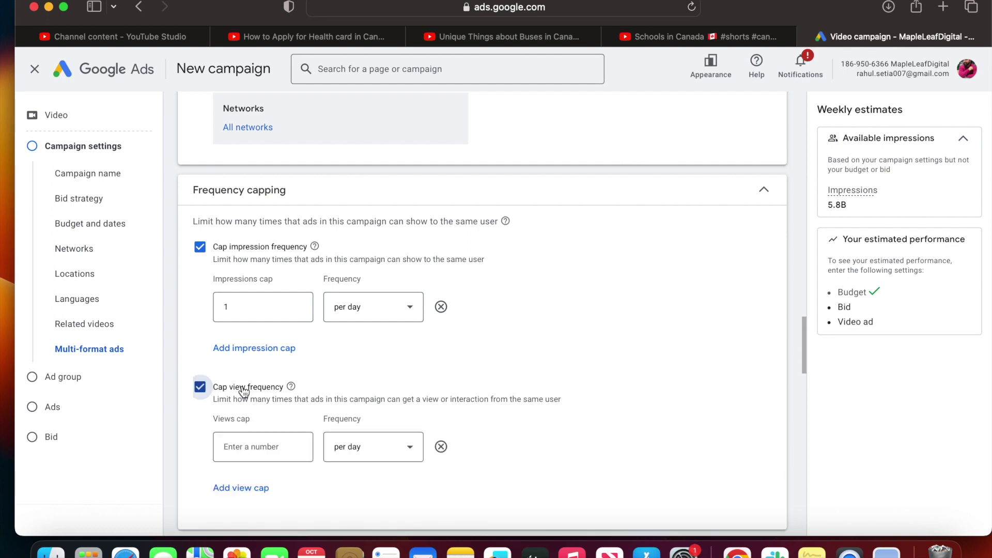
left_click(239, 445)
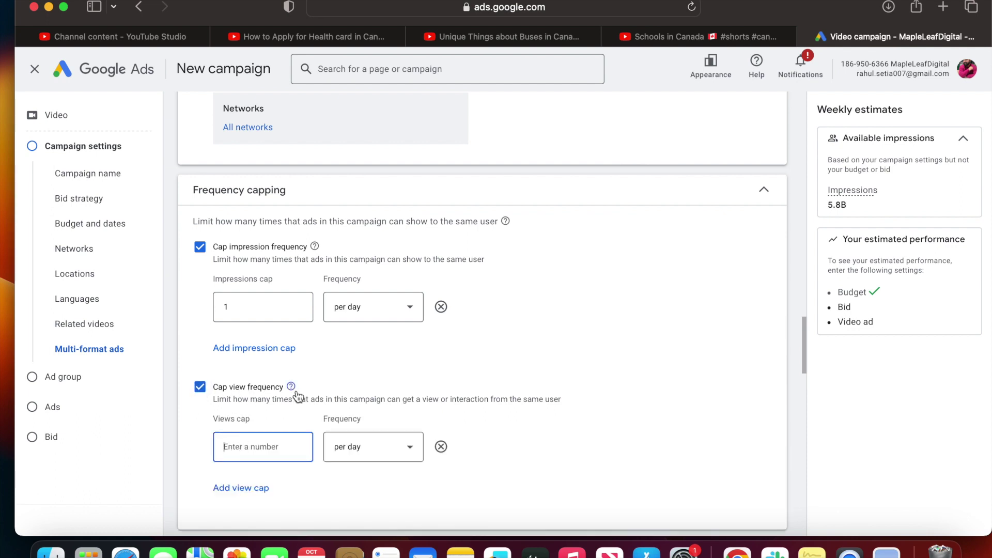
scroll(348, 374, "down", 1)
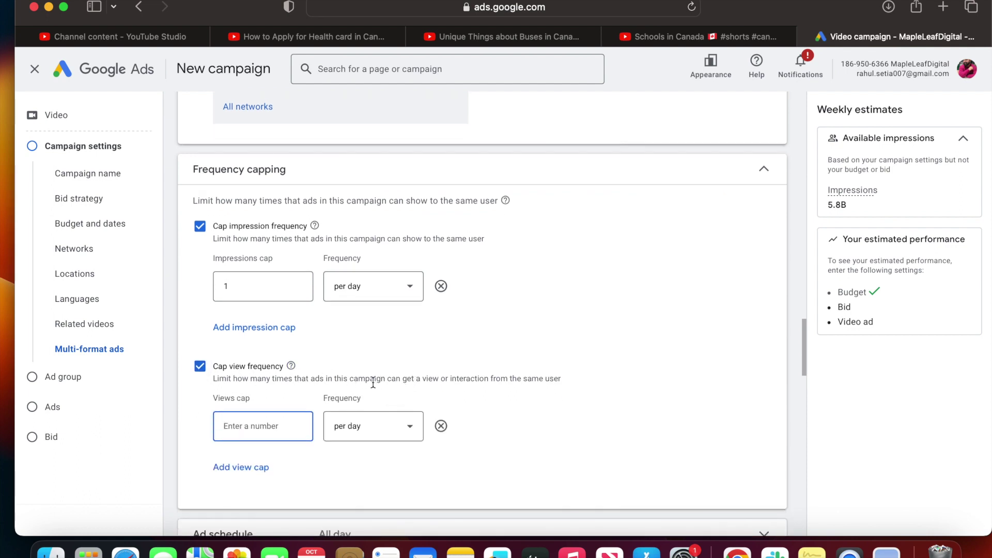
left_click_drag(359, 380, 561, 380)
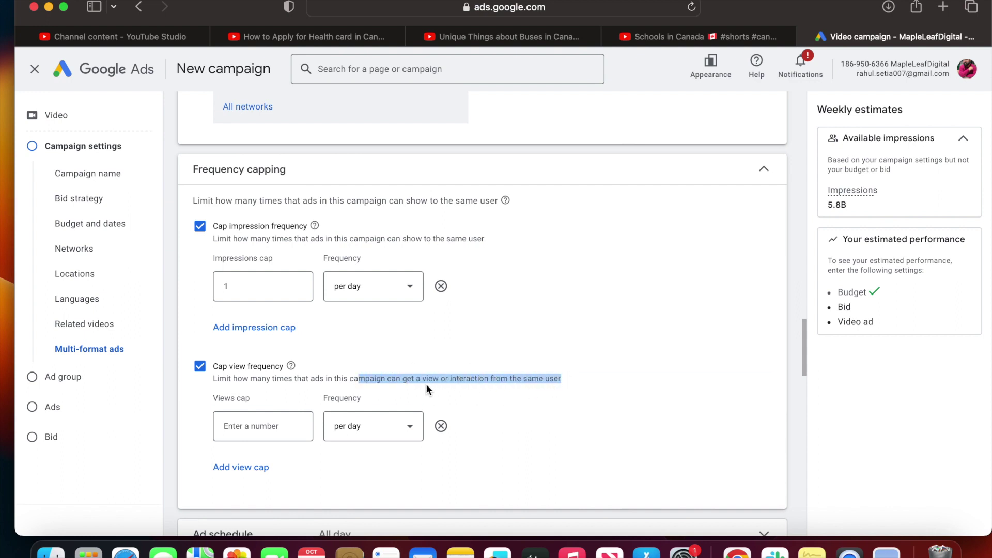
left_click(274, 426)
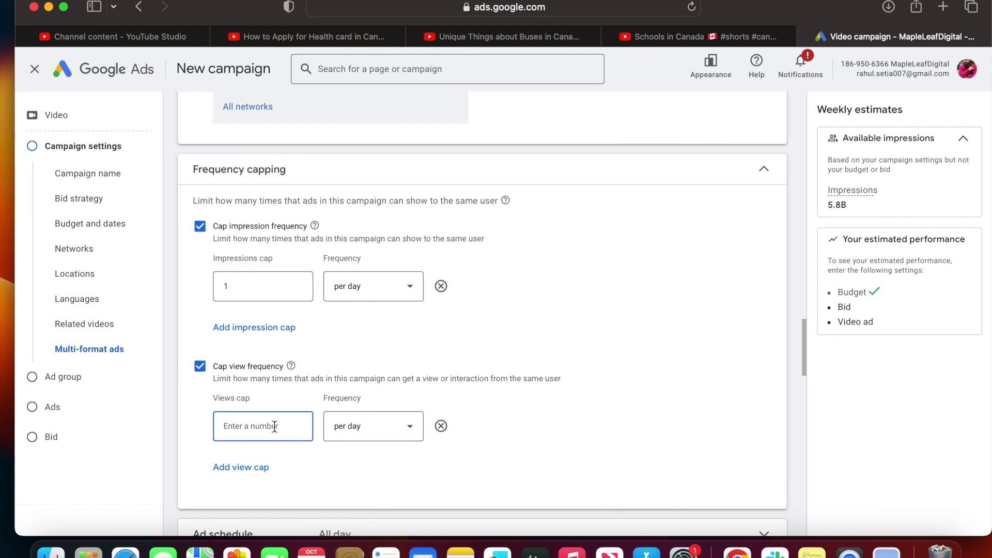
type("1")
scroll(480, 342, "down", 1)
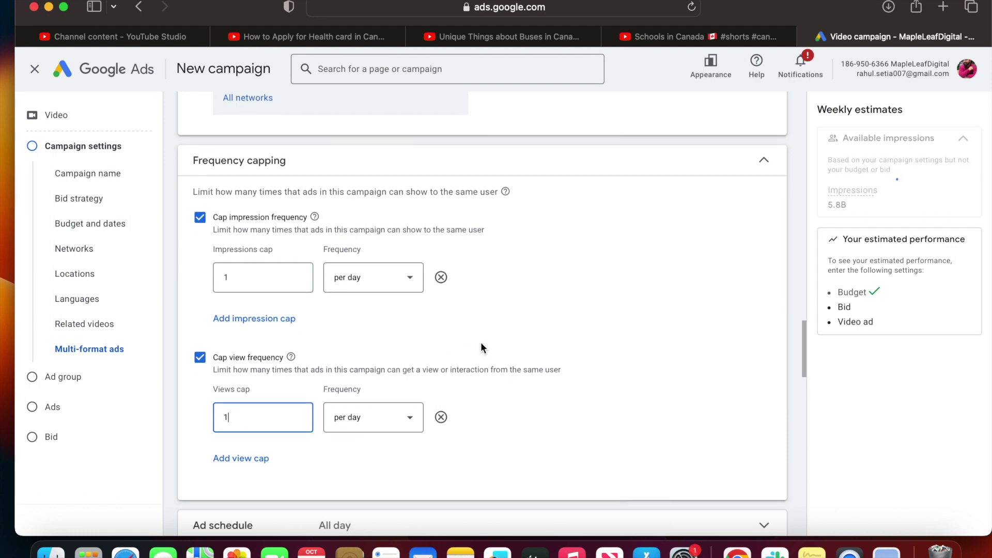
scroll(495, 354, "down", 2)
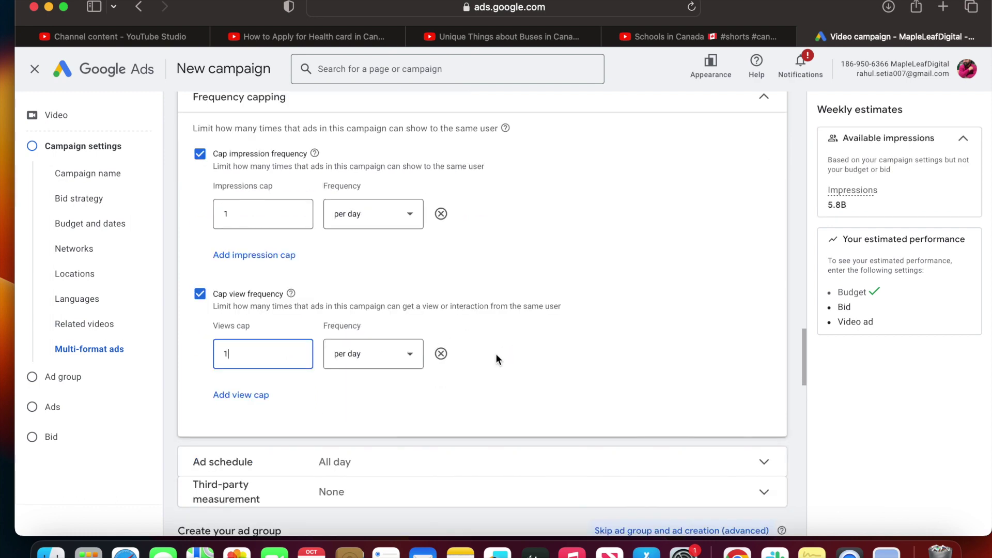
left_click(249, 395)
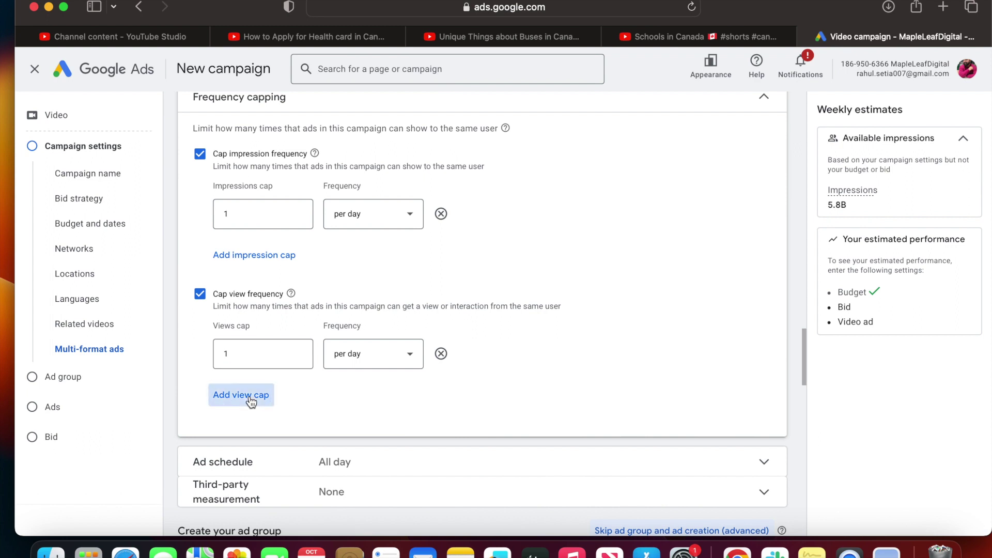
left_click(440, 426)
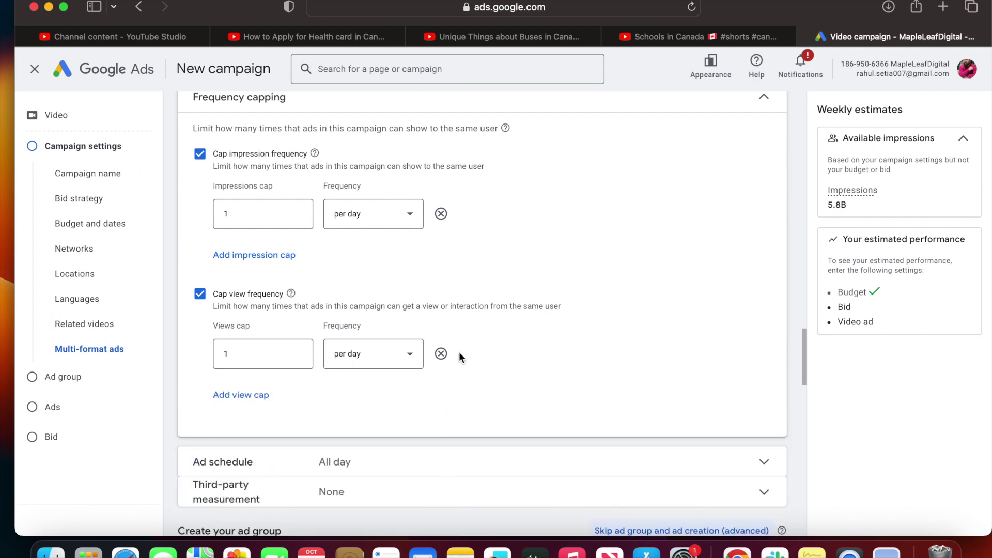
scroll(459, 354, "down", 1)
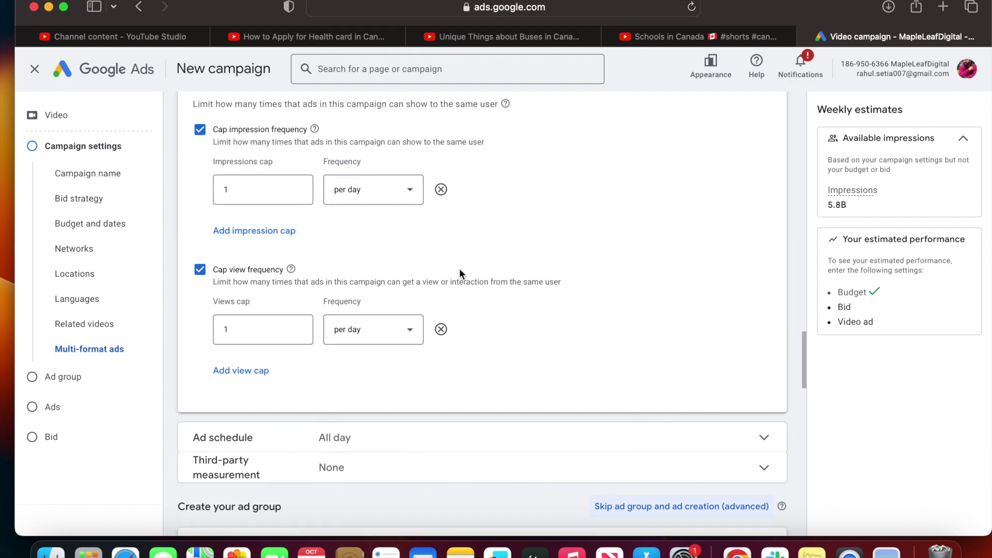
scroll(459, 274, "down", 3)
Step: Expand Ad schedule and keep ads running on All days
left_click(443, 377)
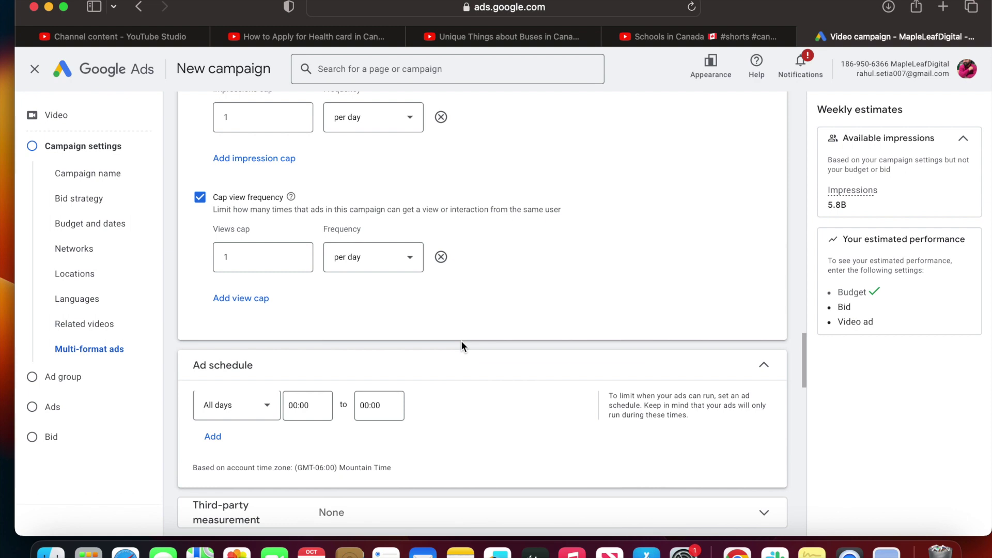
scroll(463, 342, "down", 2)
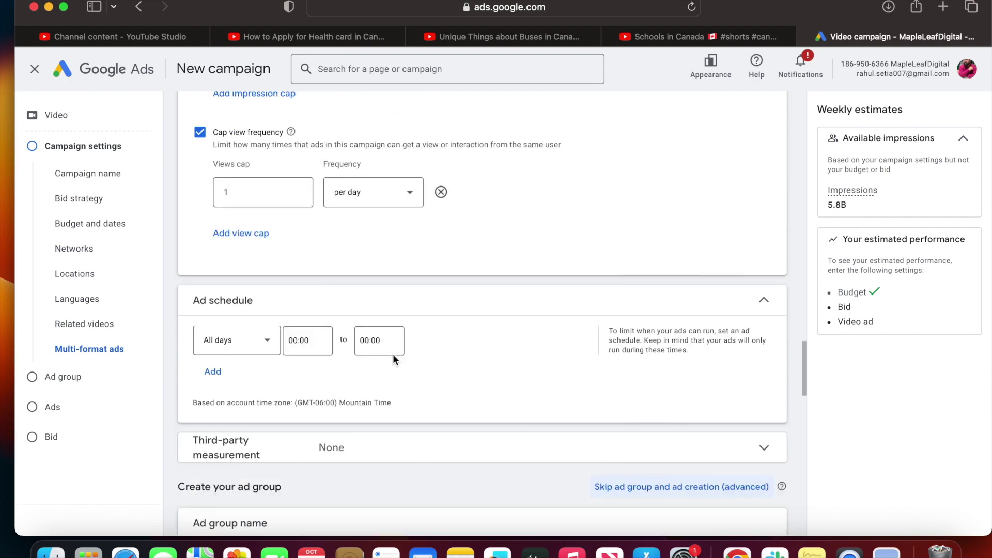
left_click(237, 344)
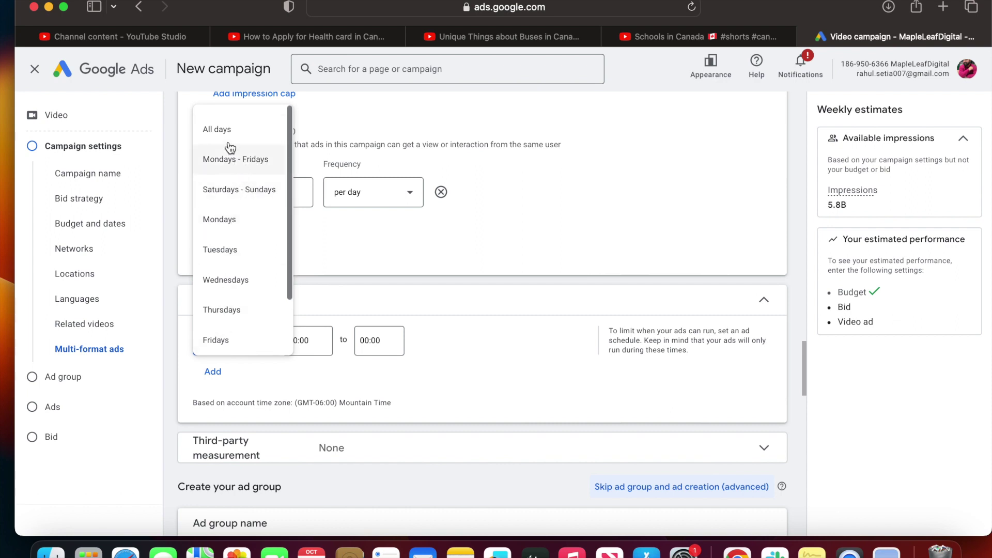
scroll(237, 255, "down", 2)
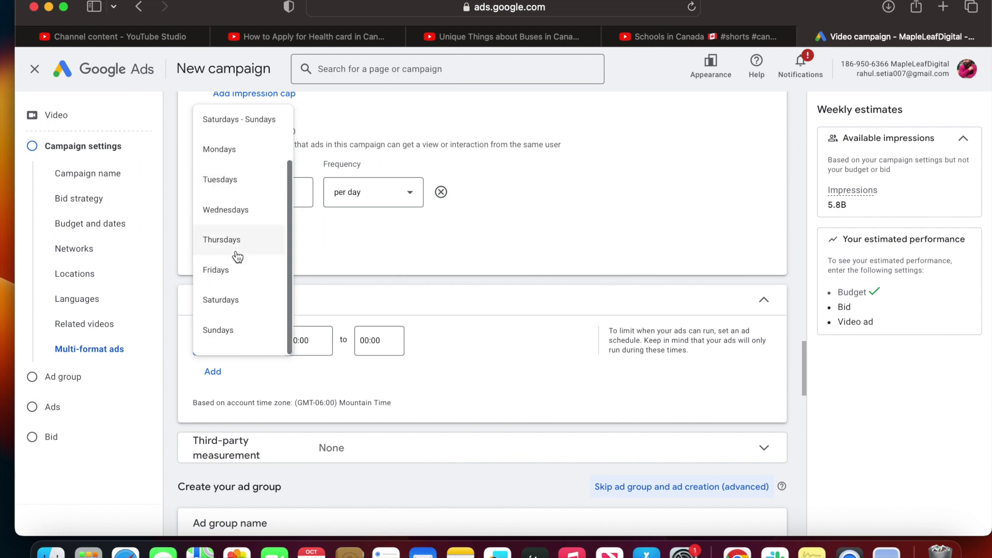
scroll(236, 248, "up", 2)
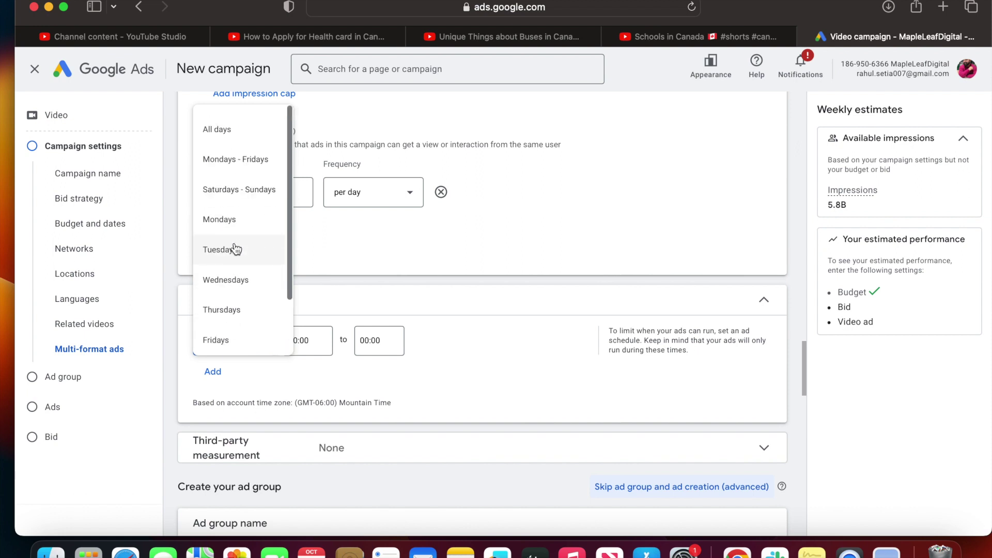
left_click(236, 142)
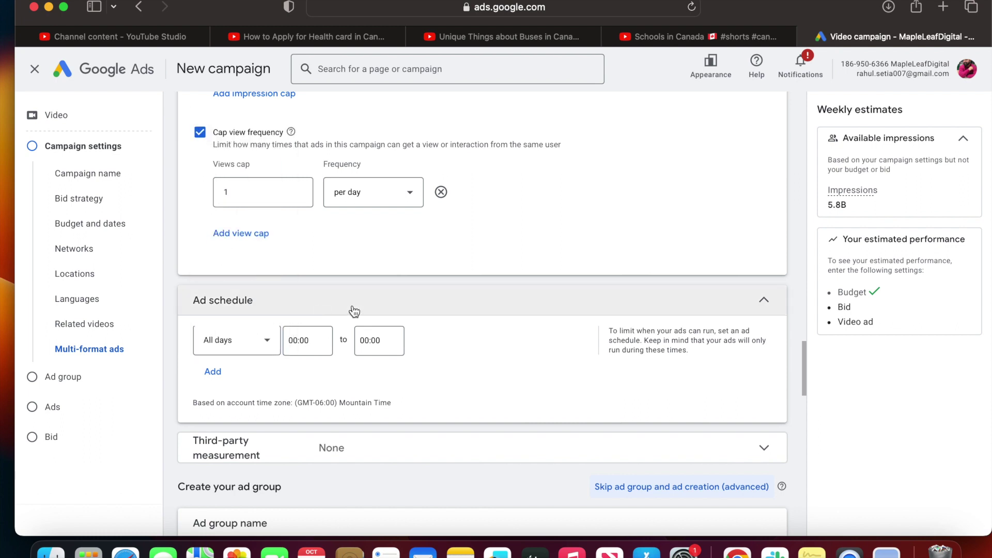
Step: Check Third-party measurement and leave it at None
scroll(448, 303, "down", 1)
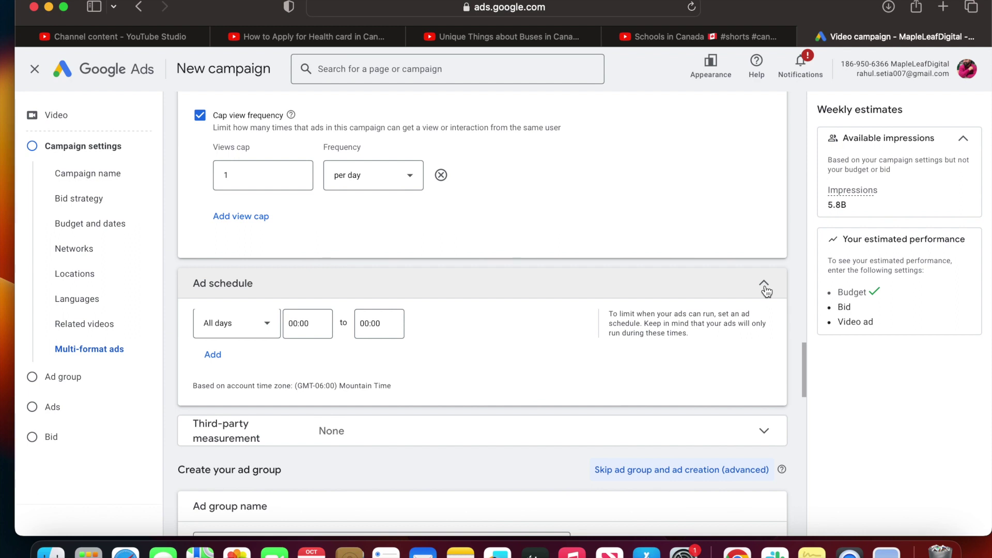
scroll(476, 345, "down", 3)
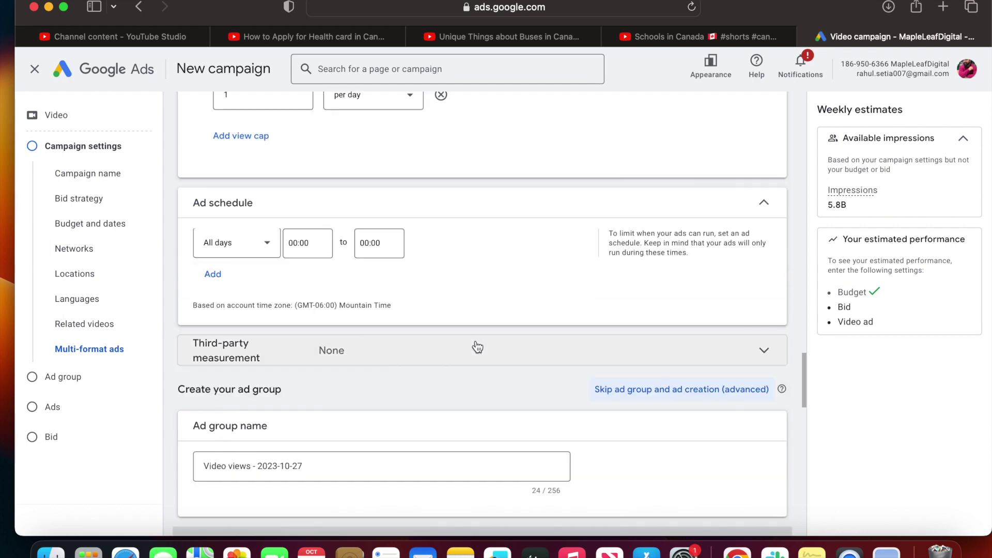
left_click(465, 355)
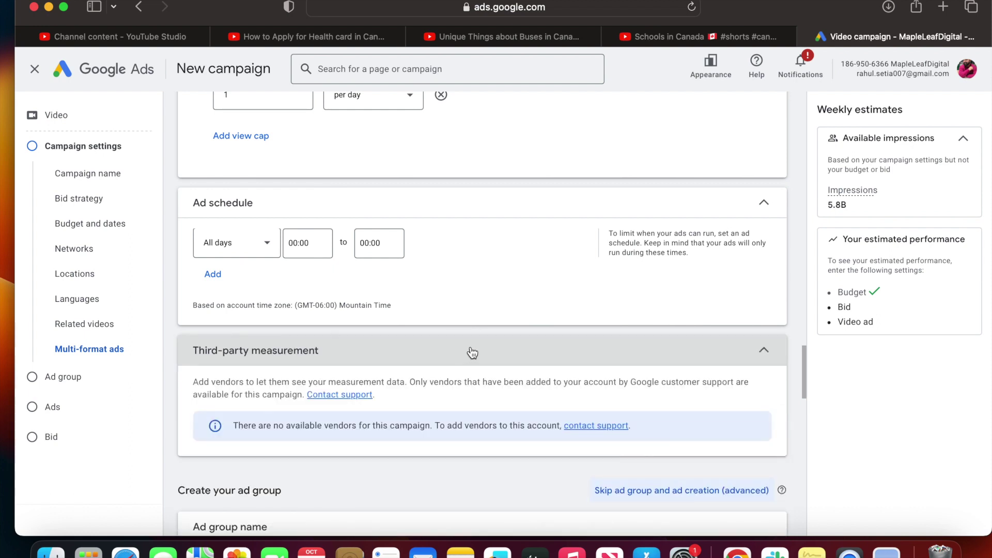
left_click(506, 356)
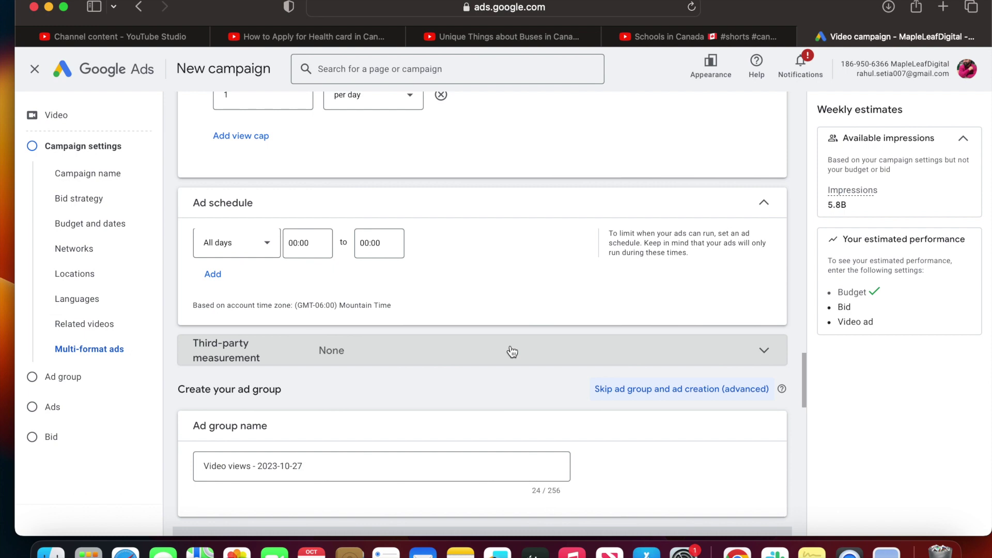
scroll(512, 351, "down", 3)
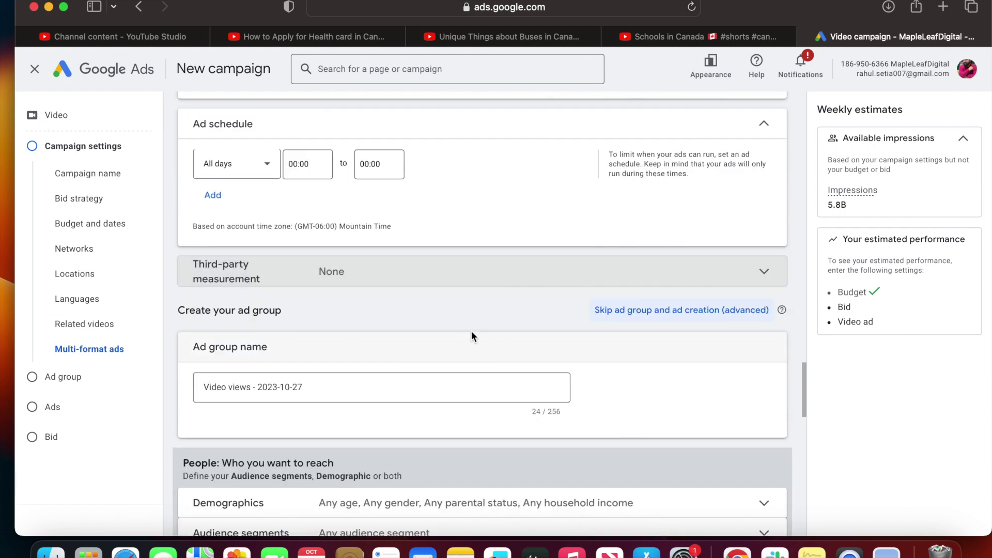
scroll(506, 306, "down", 1)
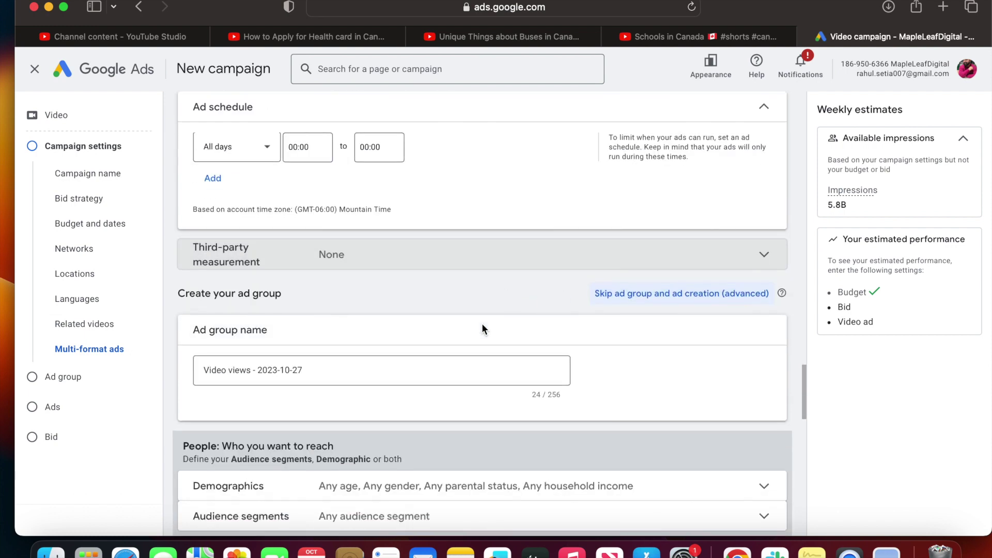
Step: Replace the dated default ad group name with 'Shorts ads_1'
scroll(391, 366, "down", 3)
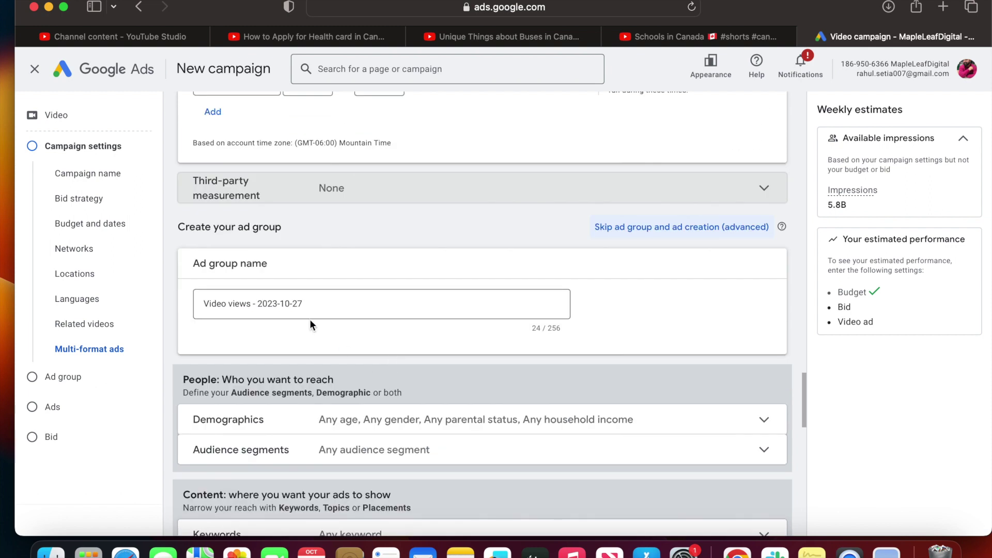
left_click(310, 304)
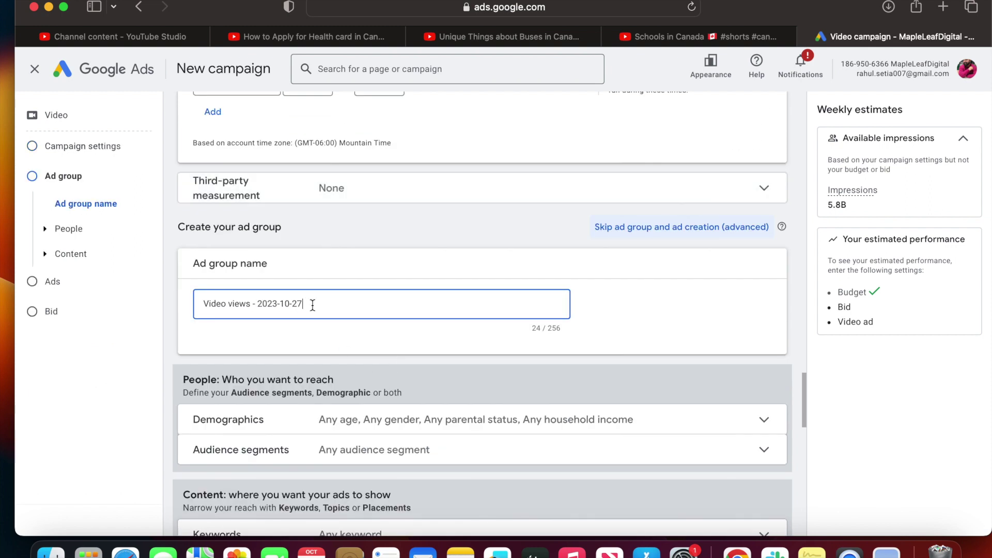
left_click_drag(311, 304, 182, 294)
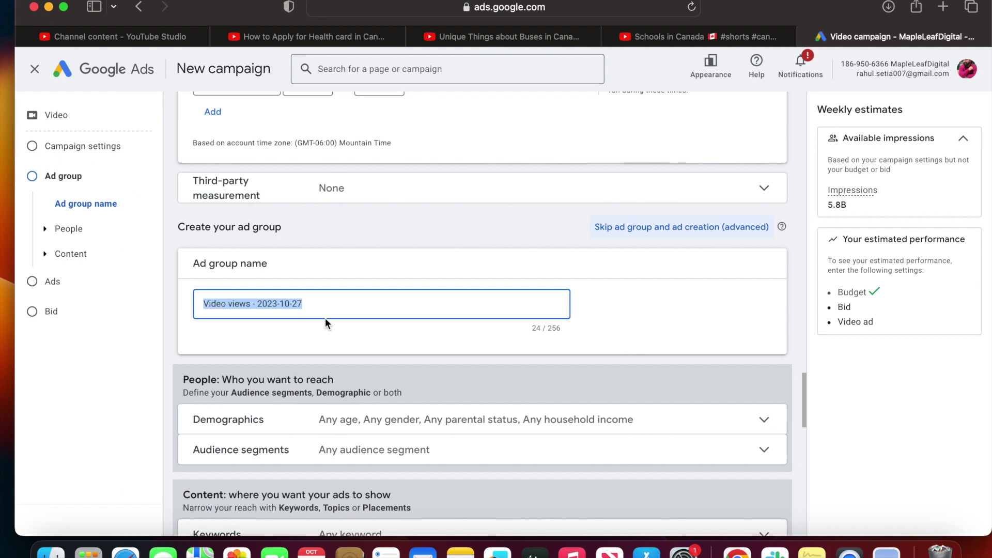
type("Sho")
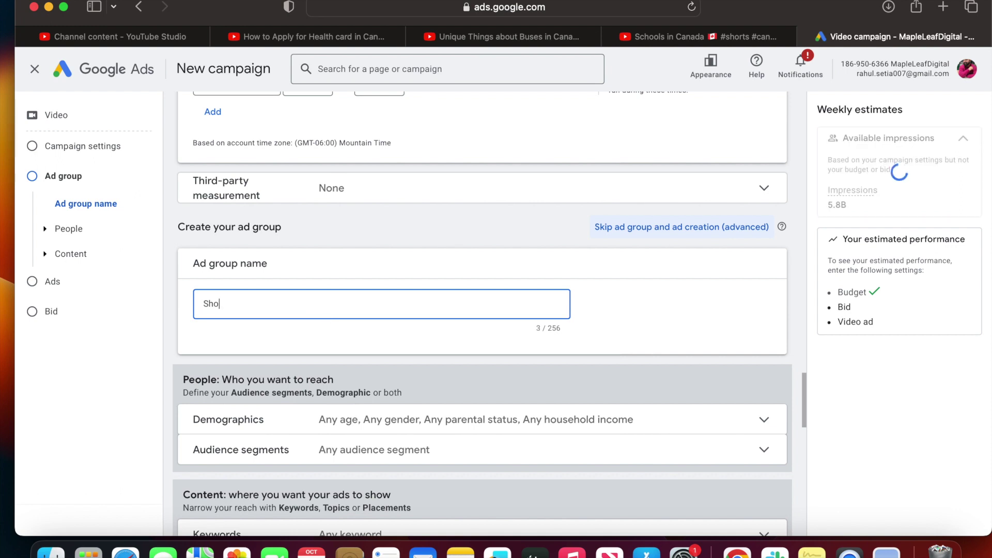
type("rts ads_1")
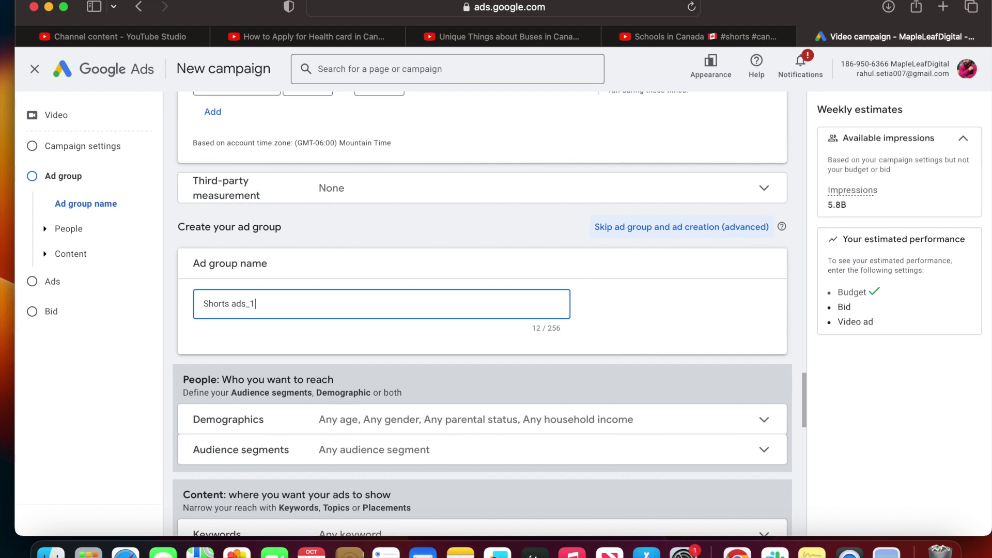
scroll(380, 269, "down", 3)
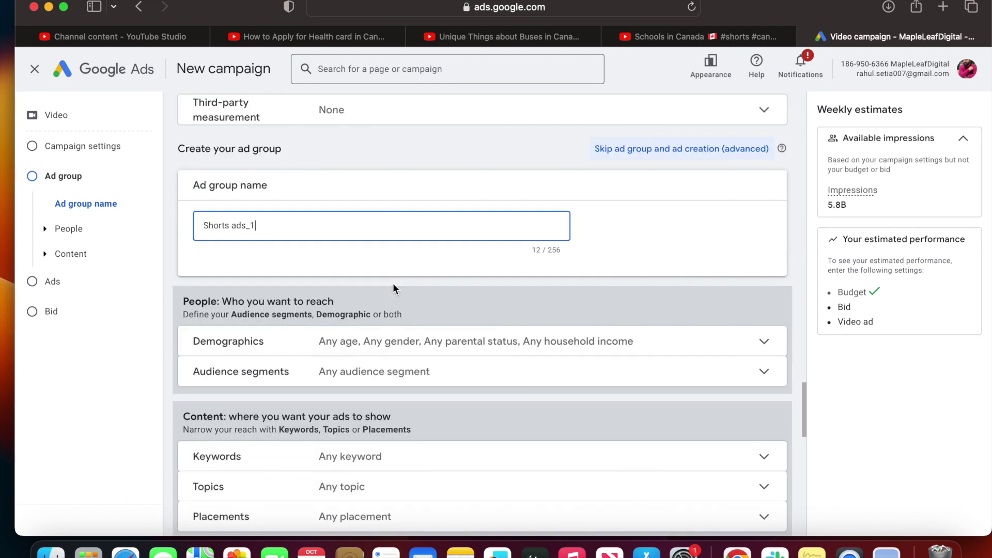
left_click(432, 349)
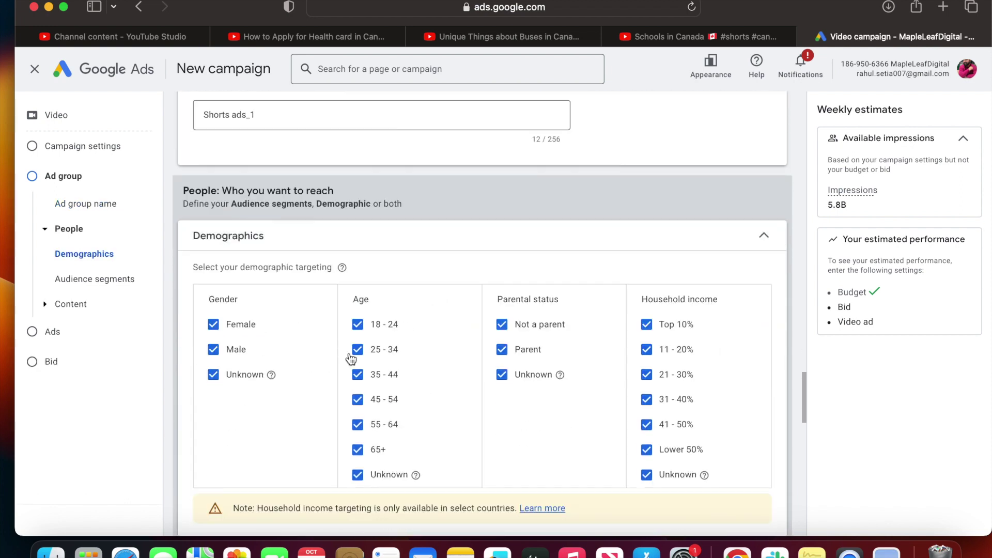
Step: Uncheck Unknown under Gender, Age, Parental status and Household income, then collapse Demographics
left_click(240, 381)
scroll(300, 362, "down", 2)
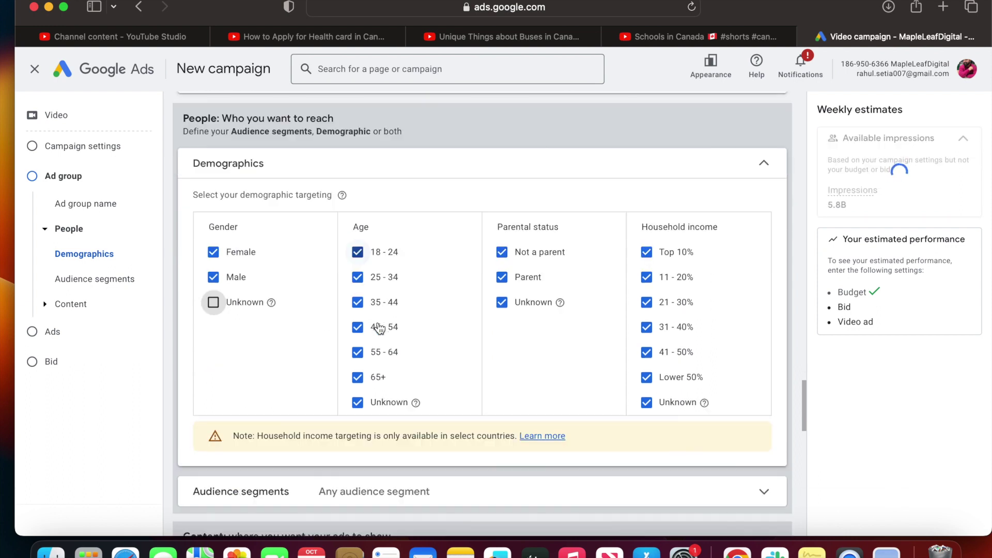
left_click(382, 406)
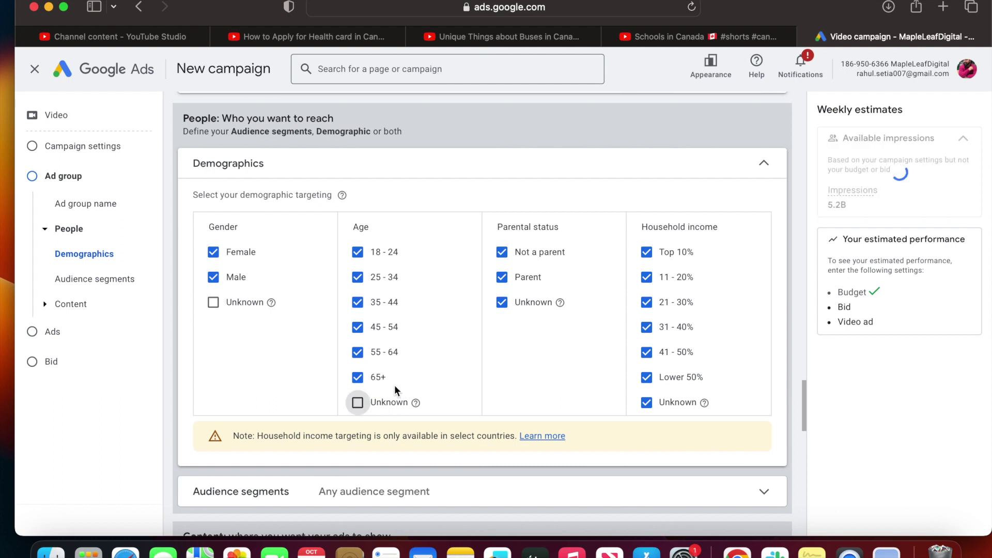
left_click(520, 308)
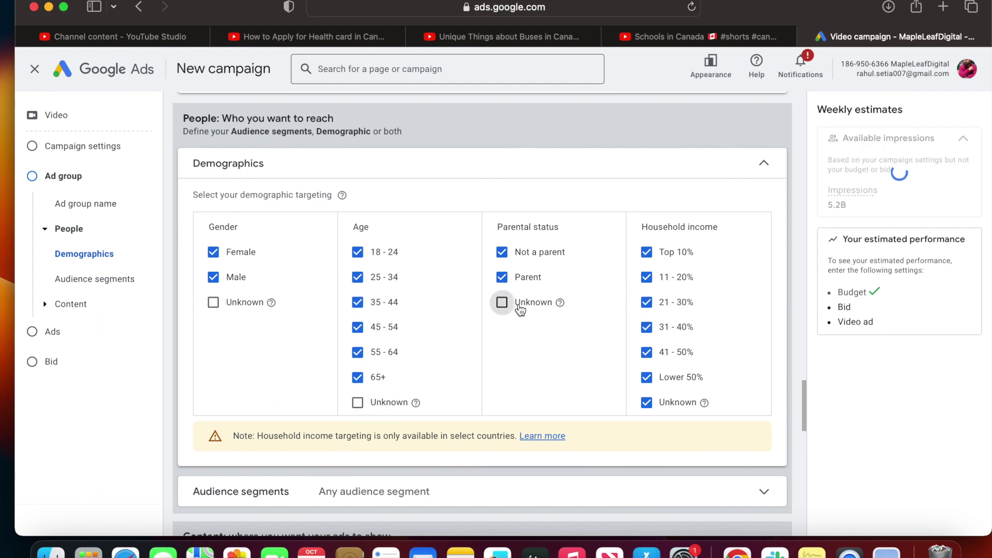
left_click(646, 407)
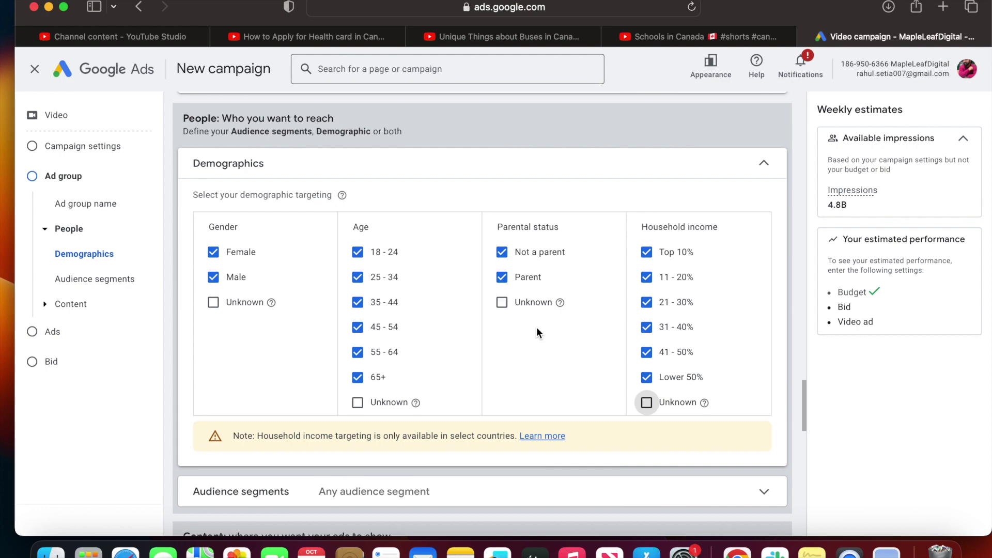
left_click(764, 167)
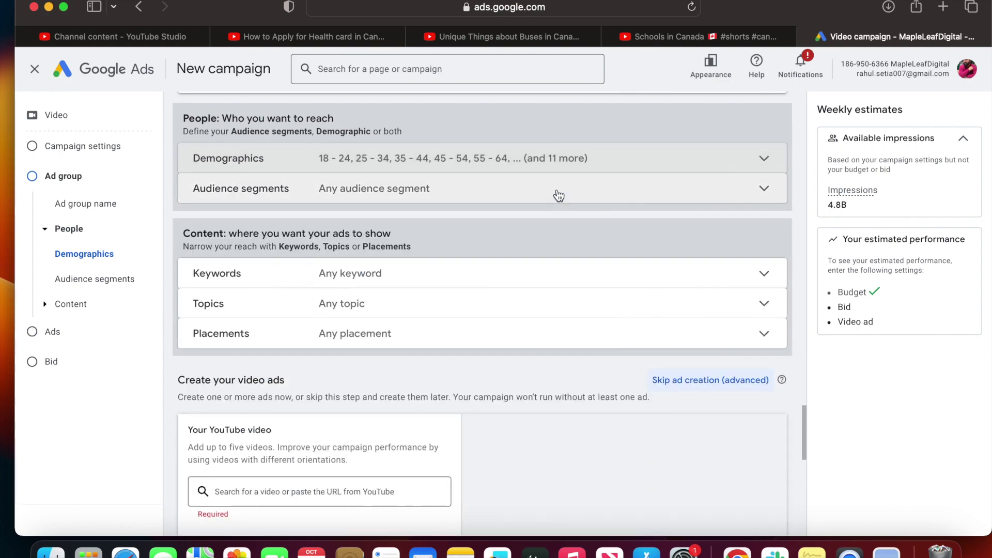
Step: Search audience segments for 'Canada' and target Trips to Canada
left_click(558, 195)
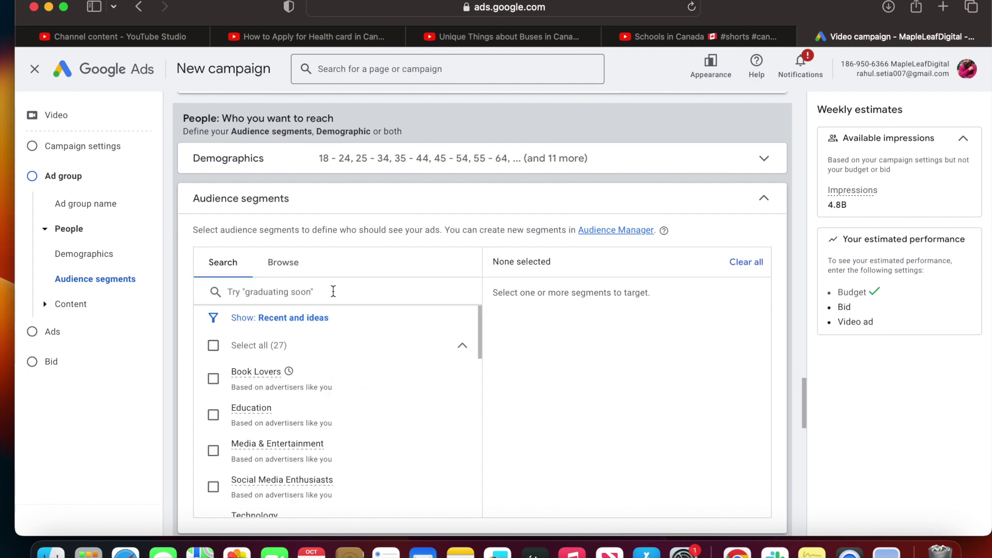
left_click(333, 291)
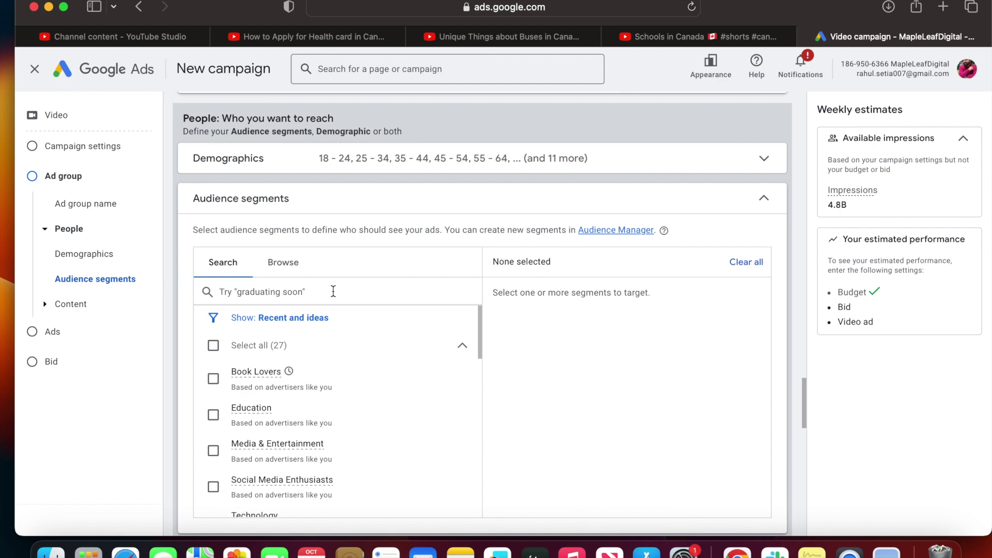
left_click(333, 291)
type("Canada")
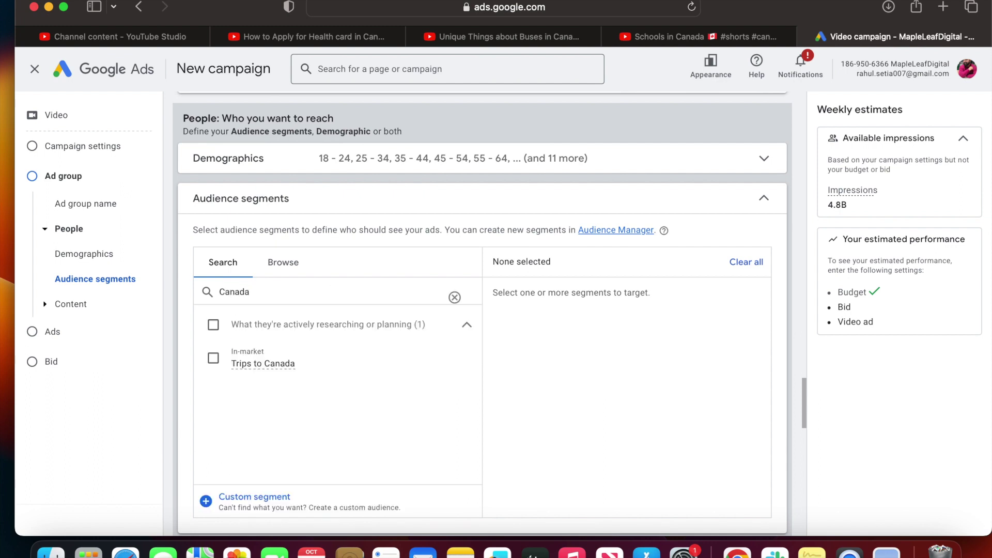
left_click(213, 358)
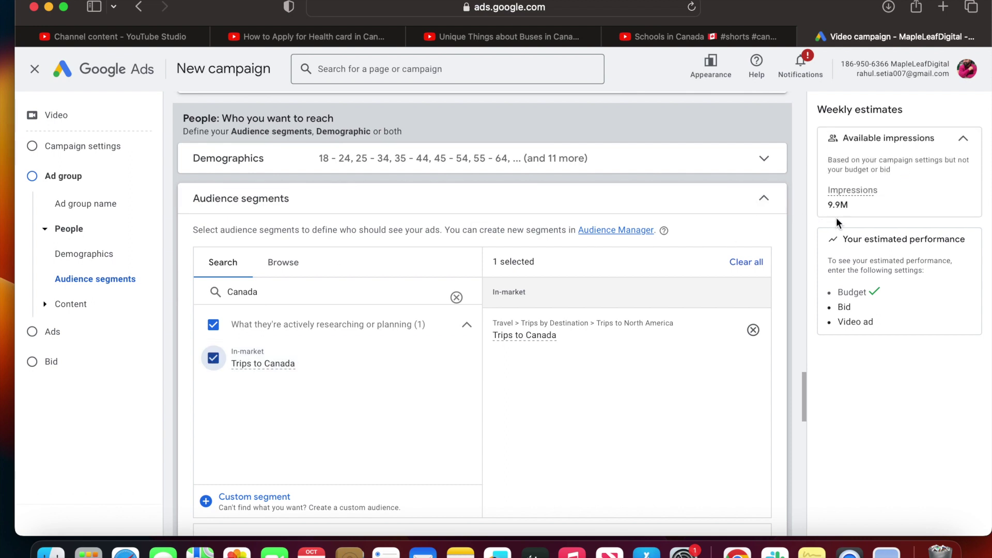
left_click_drag(857, 209, 830, 209)
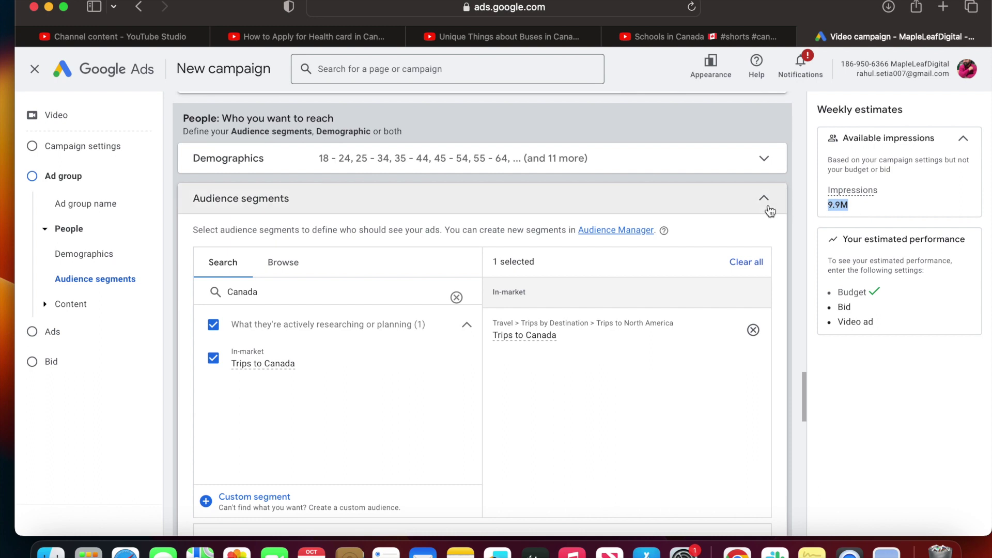
left_click(286, 262)
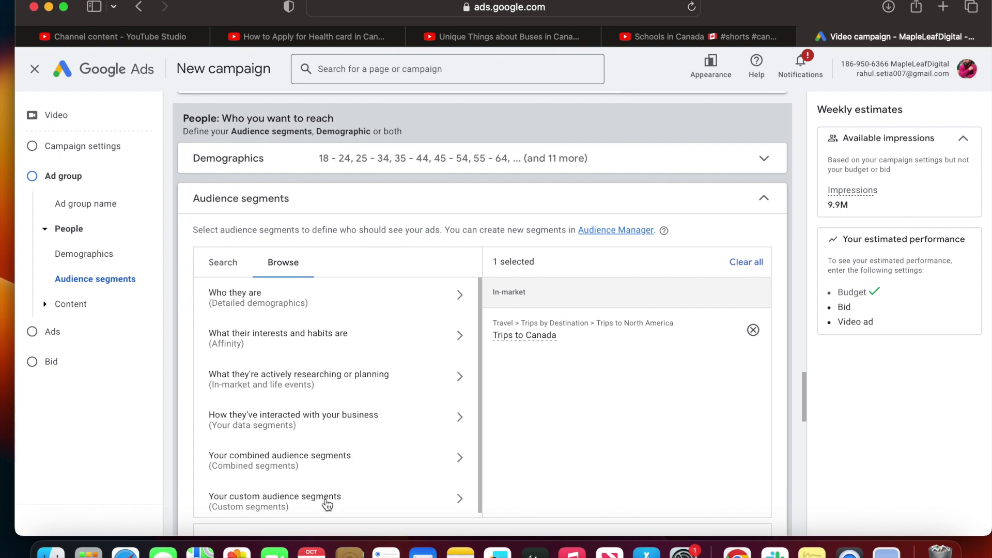
left_click(225, 266)
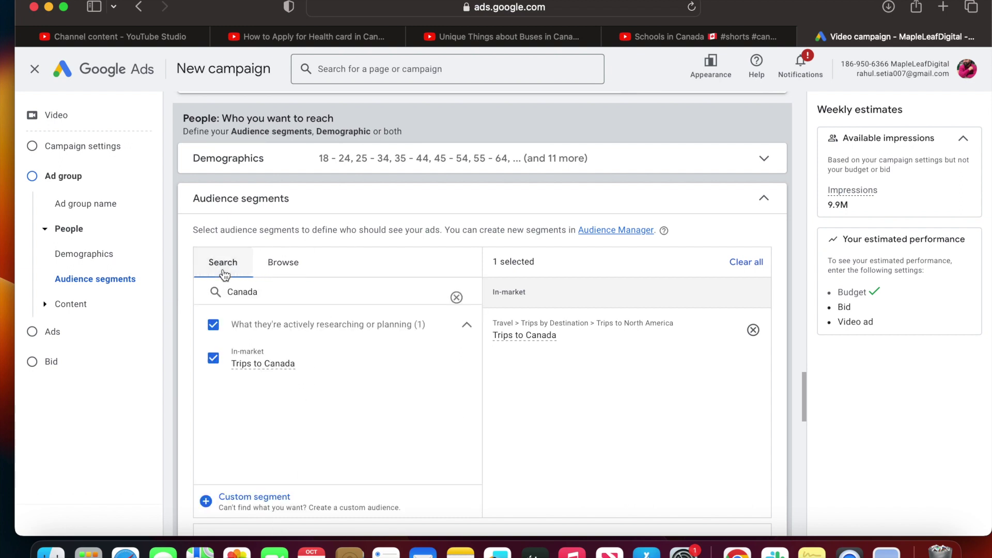
left_click(457, 298)
Step: Turn on audience expansion to reach people similar to the selected audiences
scroll(459, 298, "down", 5)
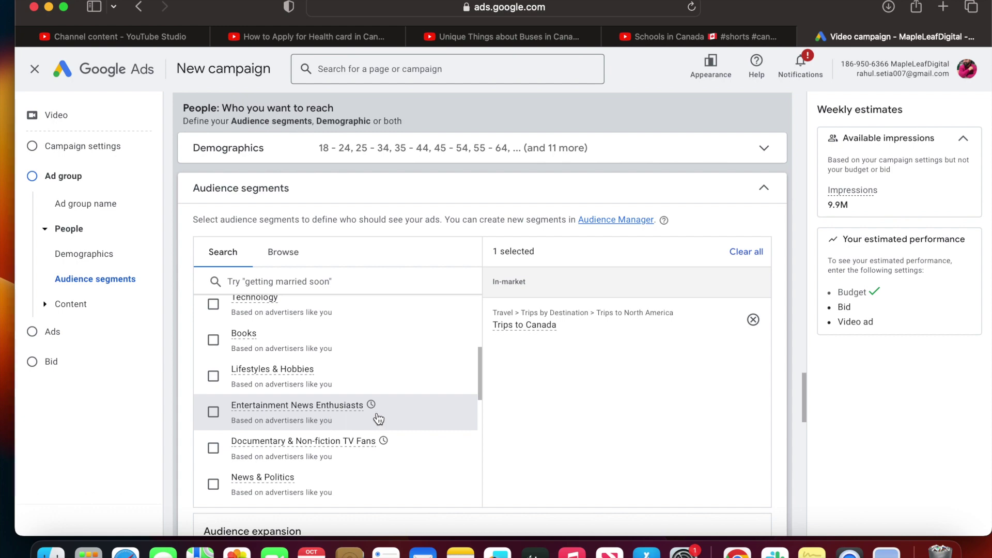
scroll(379, 419, "down", 5)
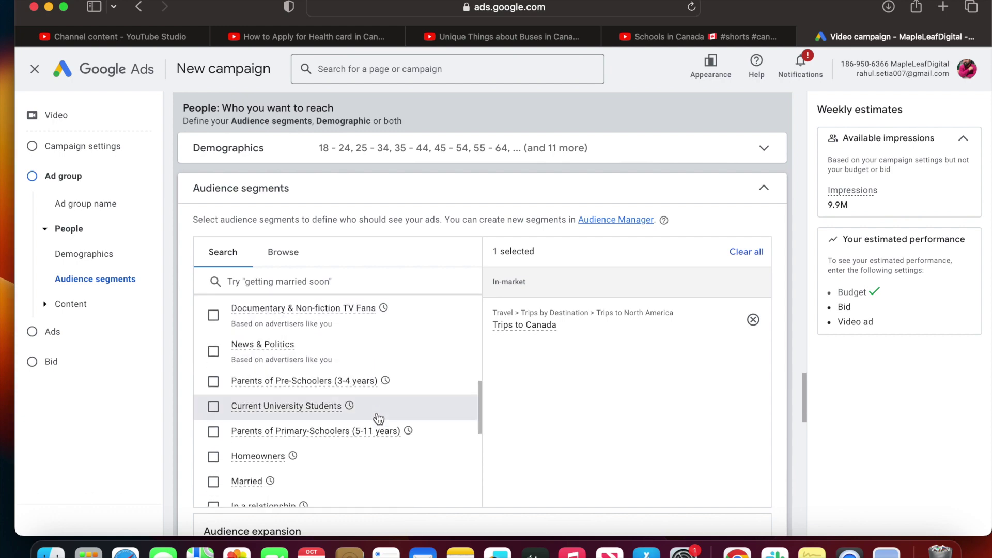
scroll(517, 248, "down", 5)
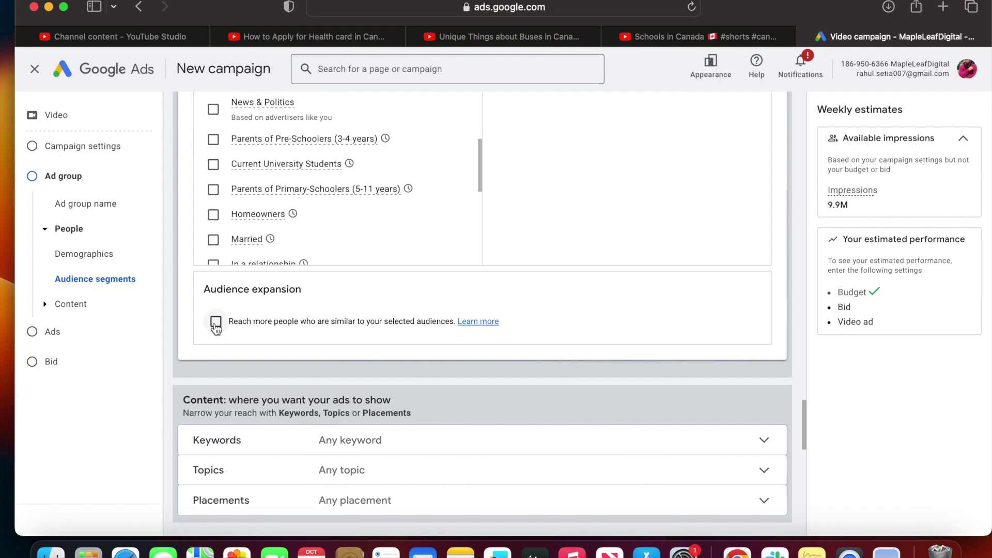
left_click(216, 322)
scroll(496, 337, "down", 3)
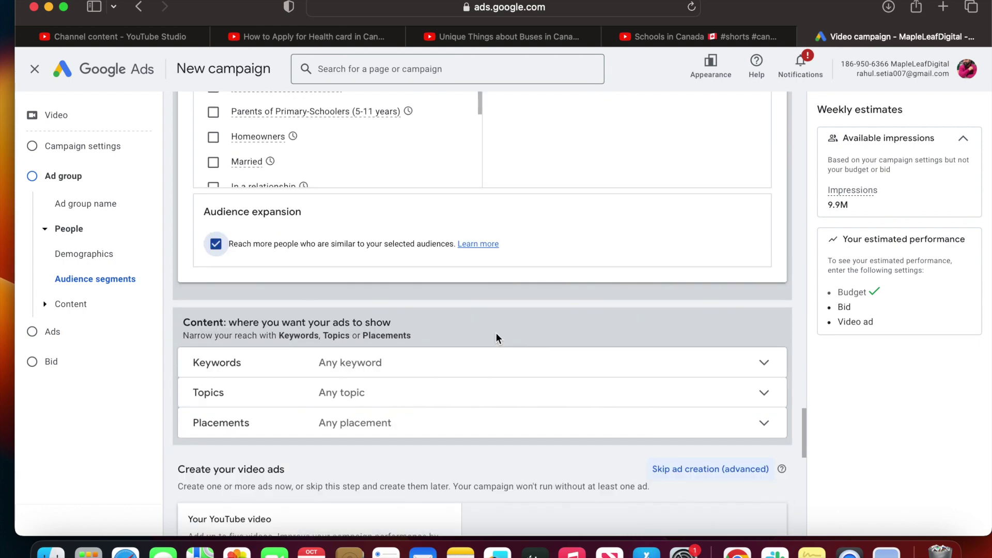
left_click(448, 375)
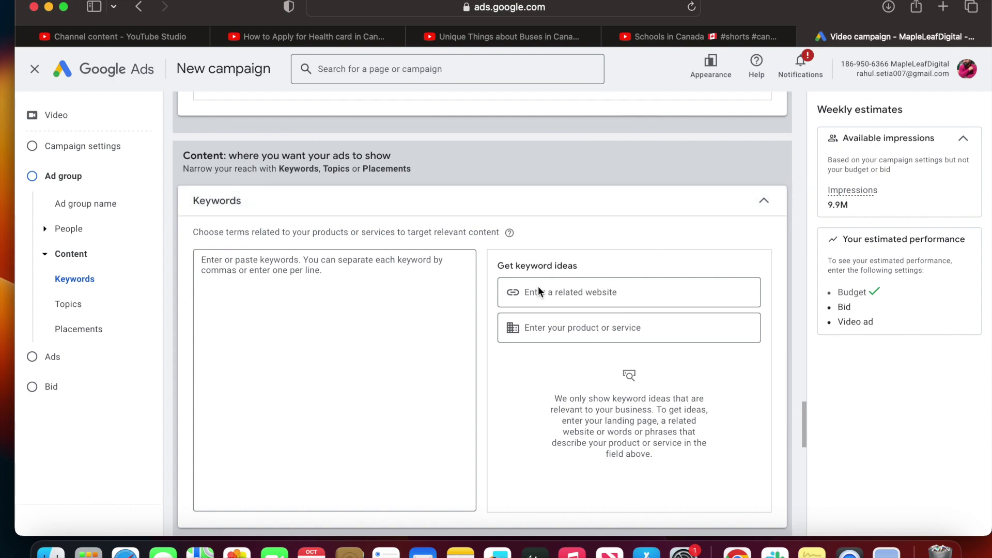
left_click(348, 313)
left_click(747, 212)
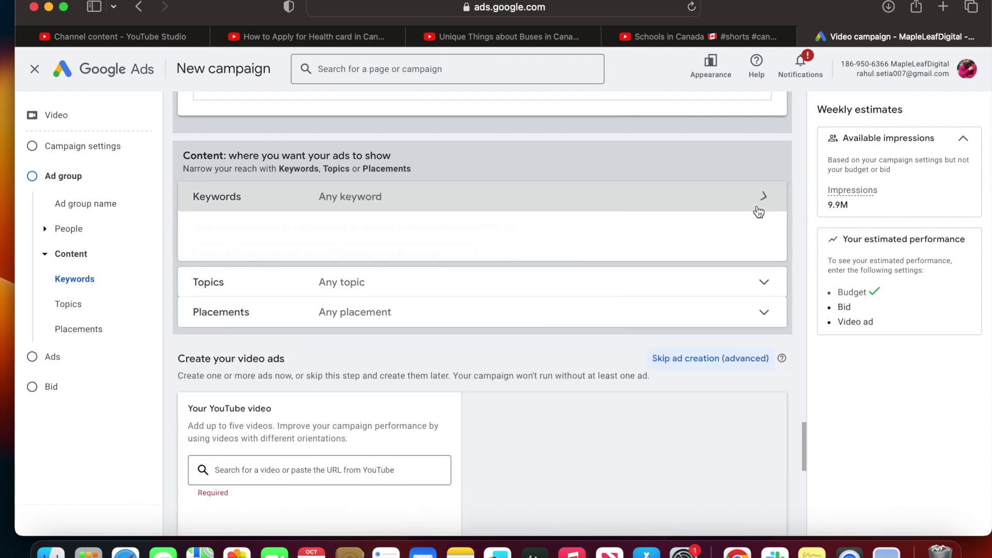
left_click(412, 233)
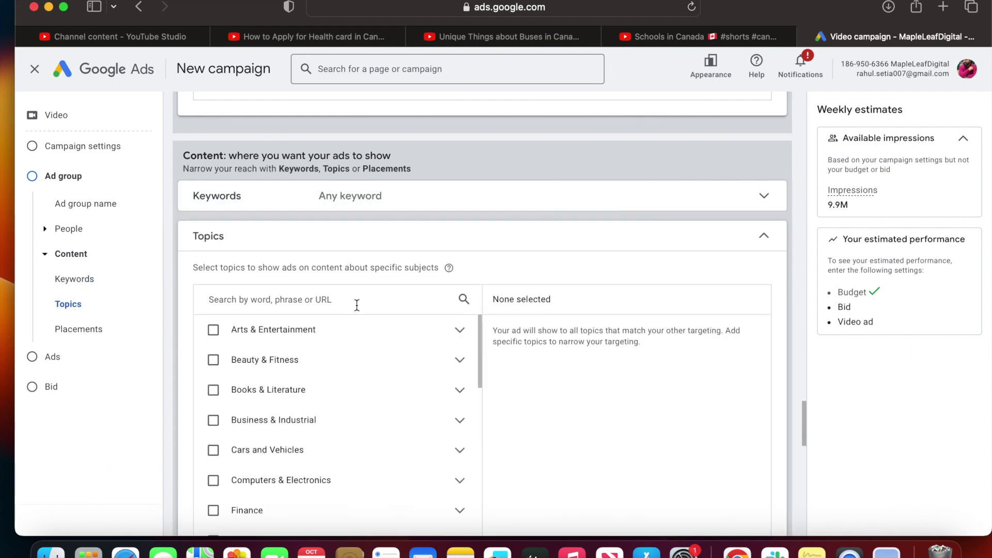
scroll(356, 305, "down", 4)
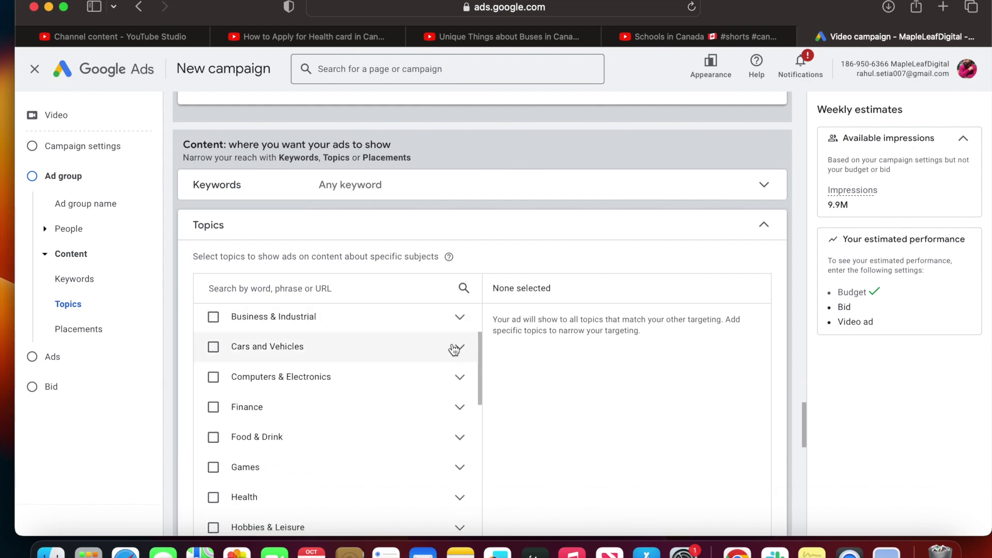
left_click(464, 358)
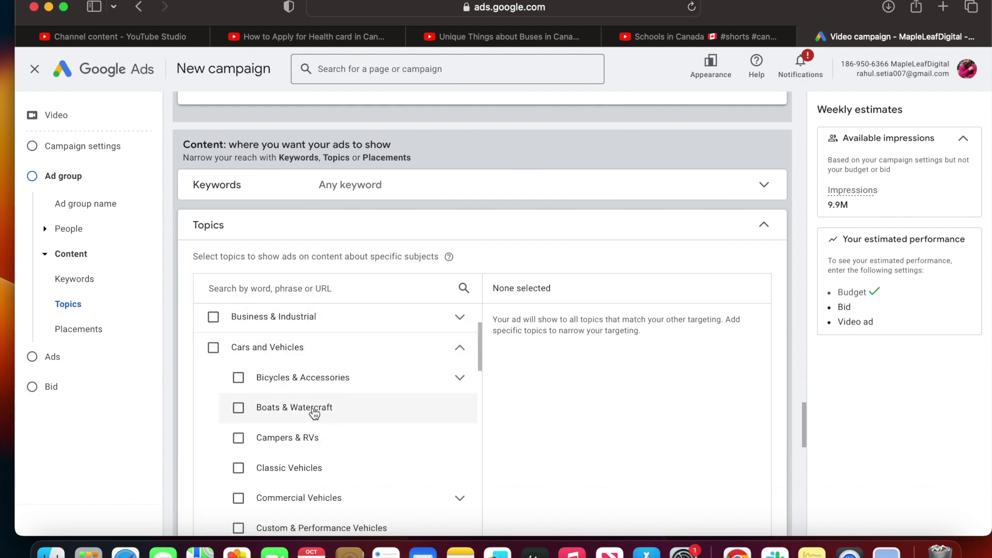
left_click(460, 348)
left_click(764, 225)
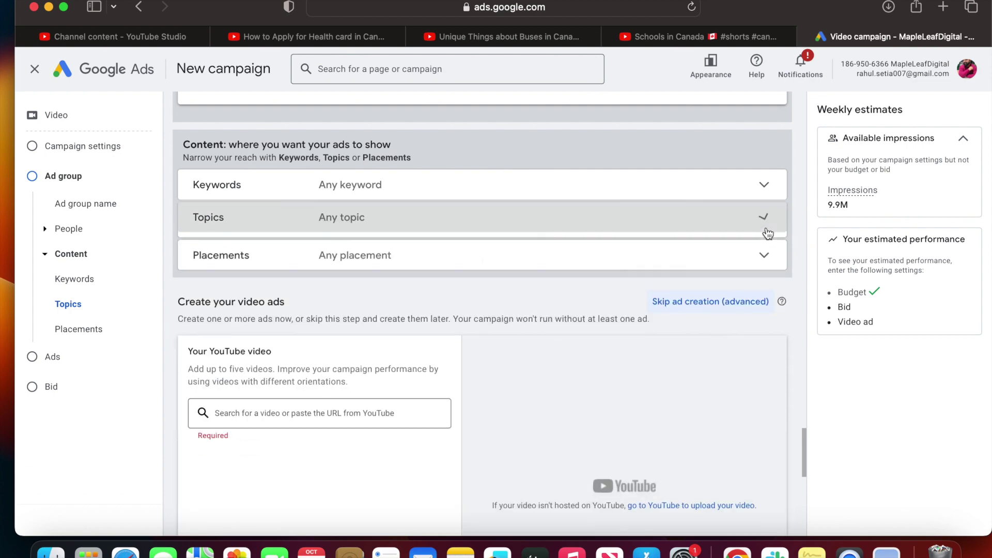
left_click(595, 256)
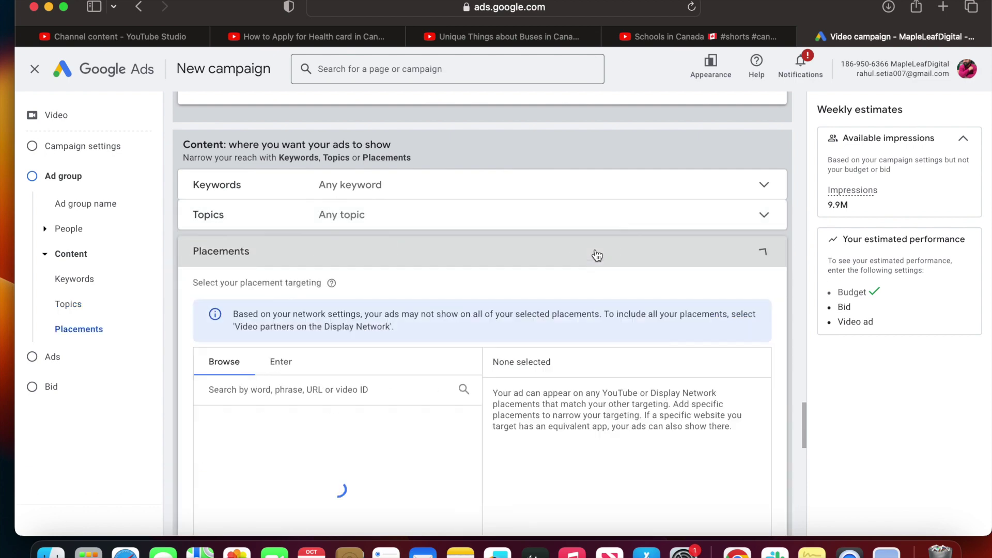
scroll(402, 290, "down", 2)
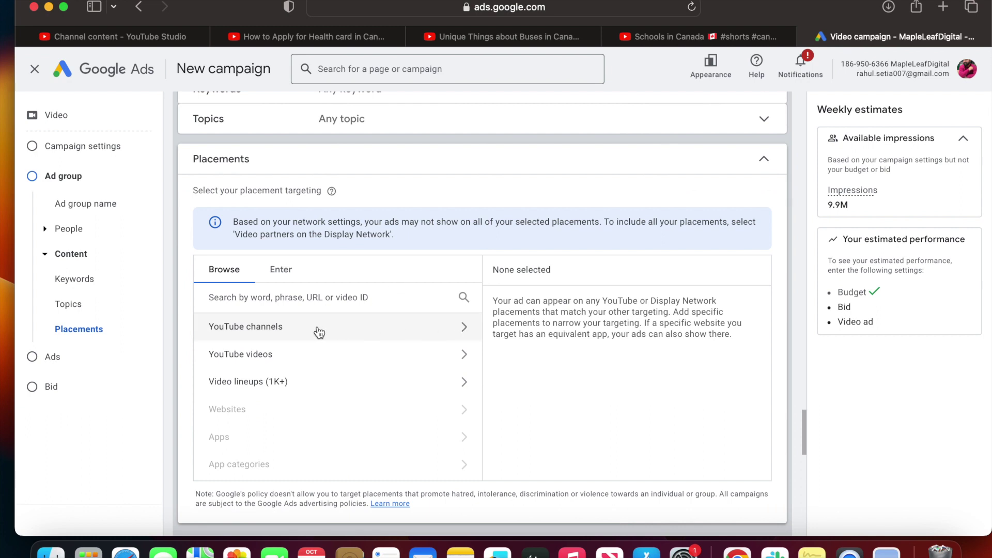
left_click(464, 329)
left_click(308, 297)
left_click(215, 326)
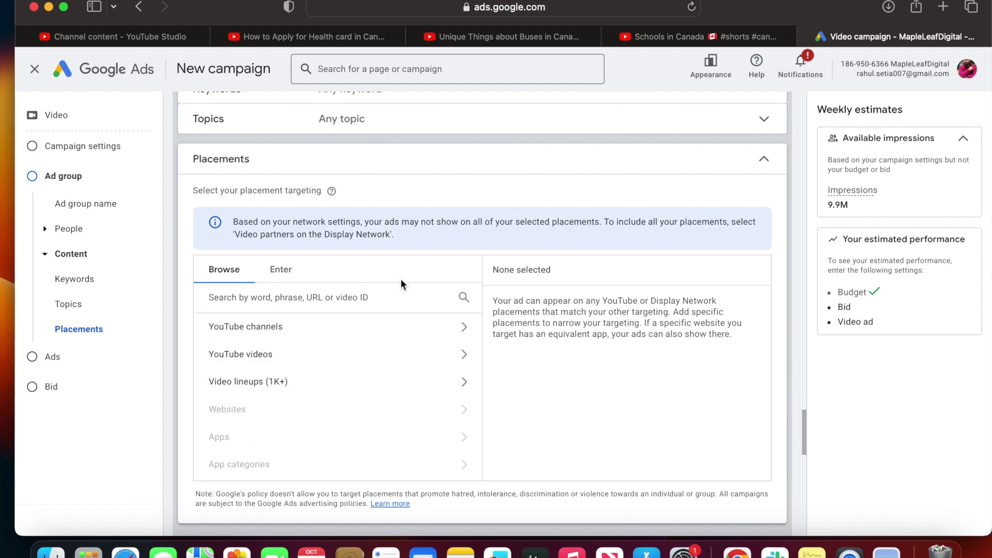
left_click(281, 269)
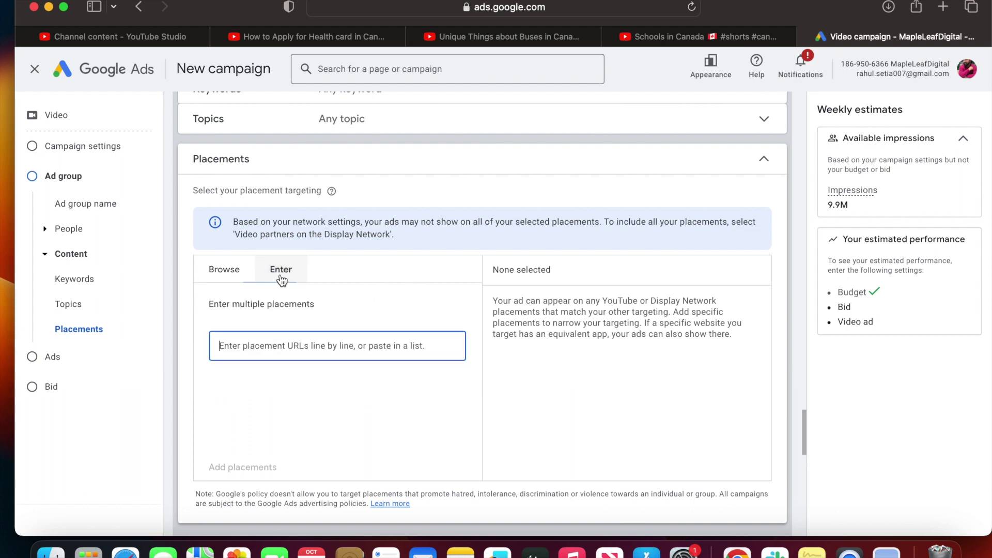
left_click(226, 270)
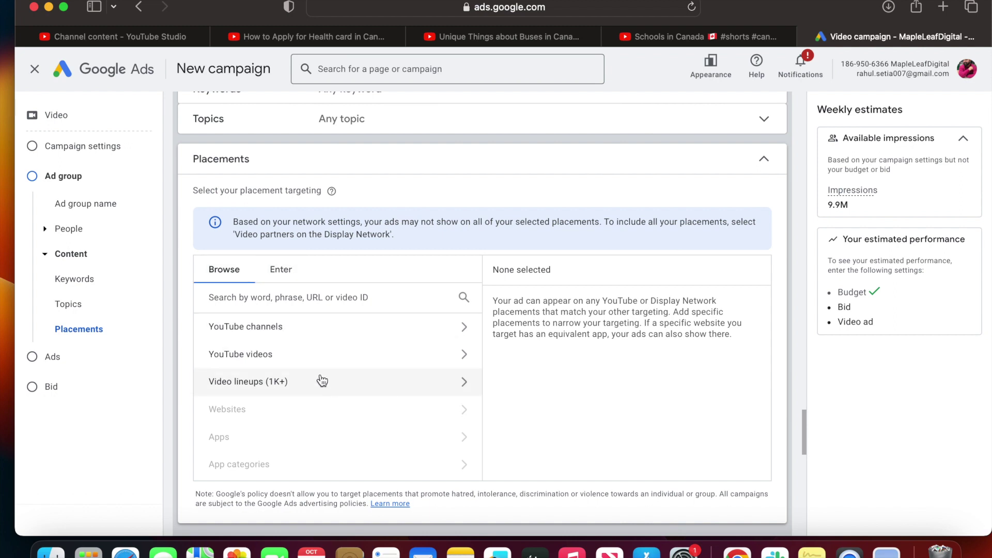
scroll(329, 390, "down", 2)
scroll(329, 389, "down", 2)
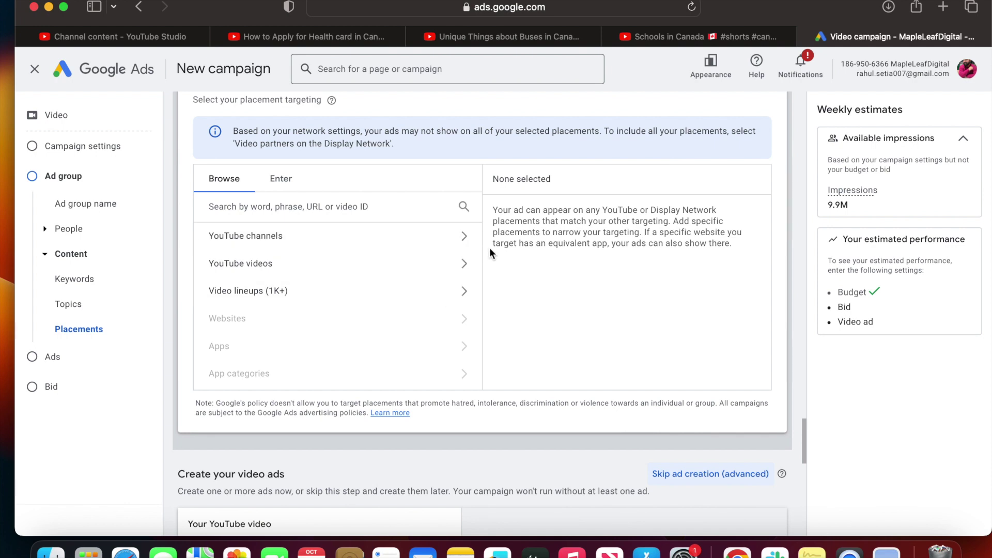
scroll(489, 250, "down", 7)
Step: Paste the 'How to Apply for Health card in Canada' Short's URL as the ad video
scroll(483, 256, "down", 1)
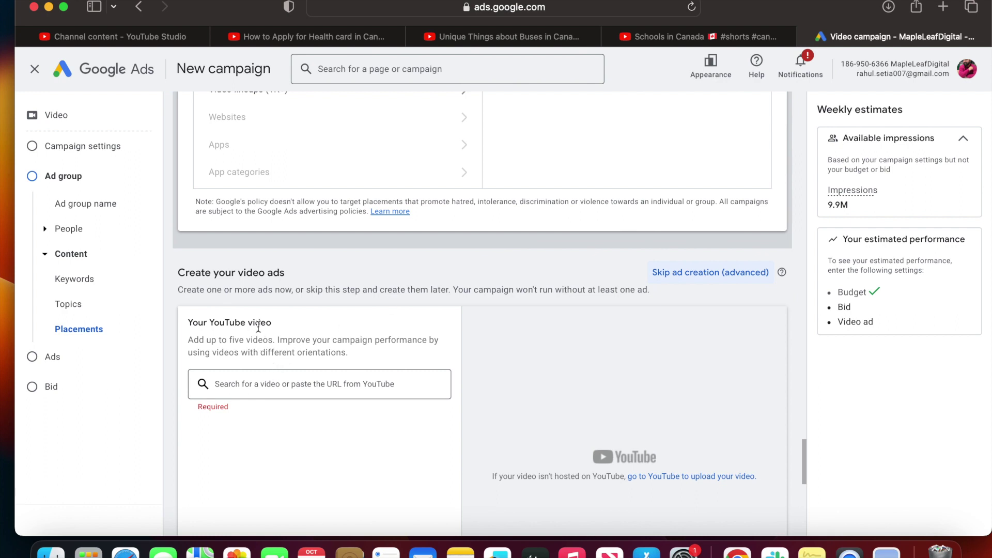
scroll(258, 326, "down", 2)
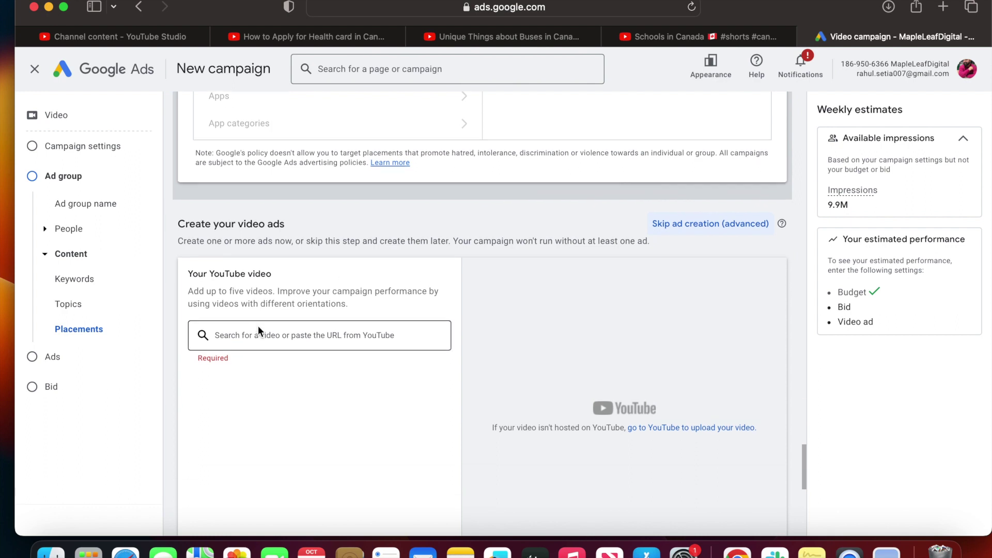
left_click(285, 341)
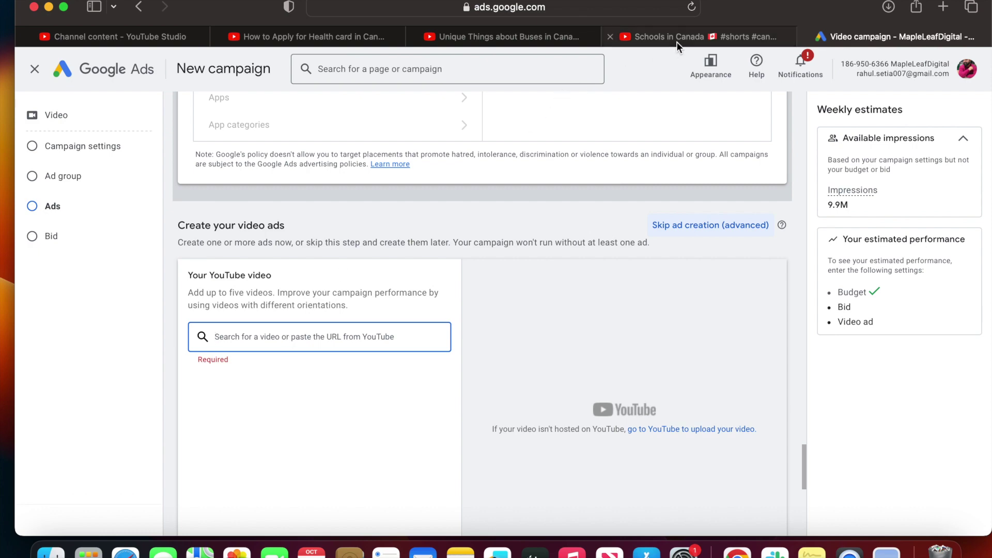
mouse_move(676, 43)
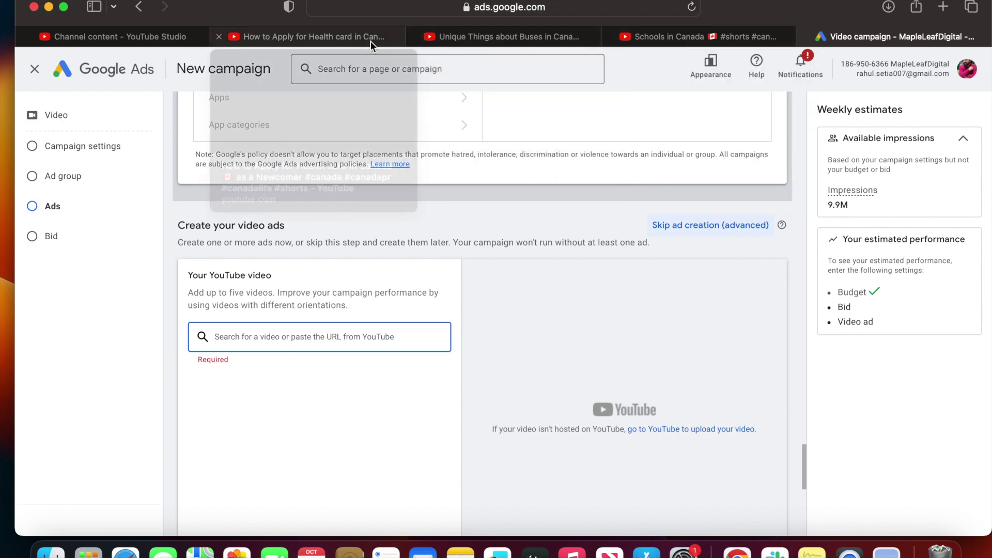
left_click(346, 38)
left_click(428, 7)
key("super+c")
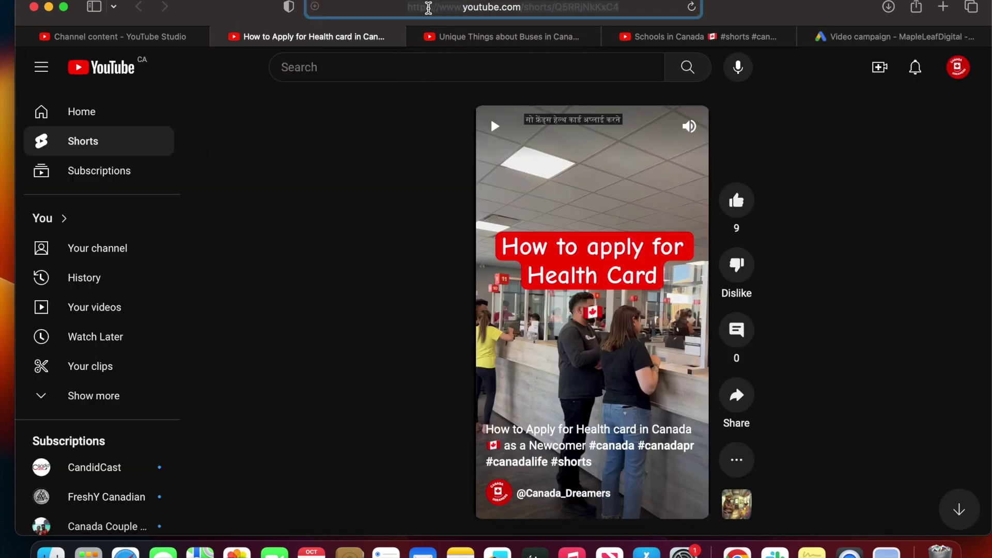
left_click(876, 35)
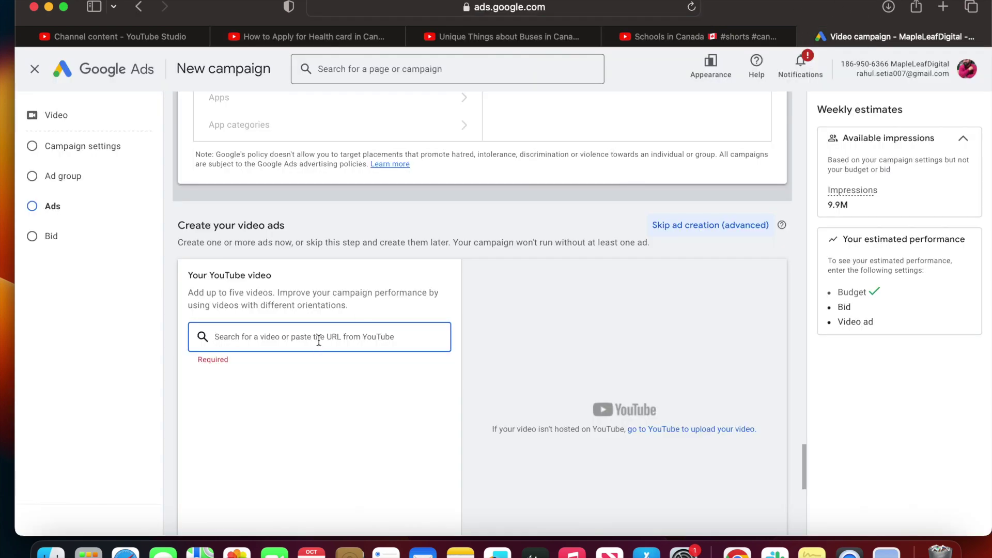
key("super+v")
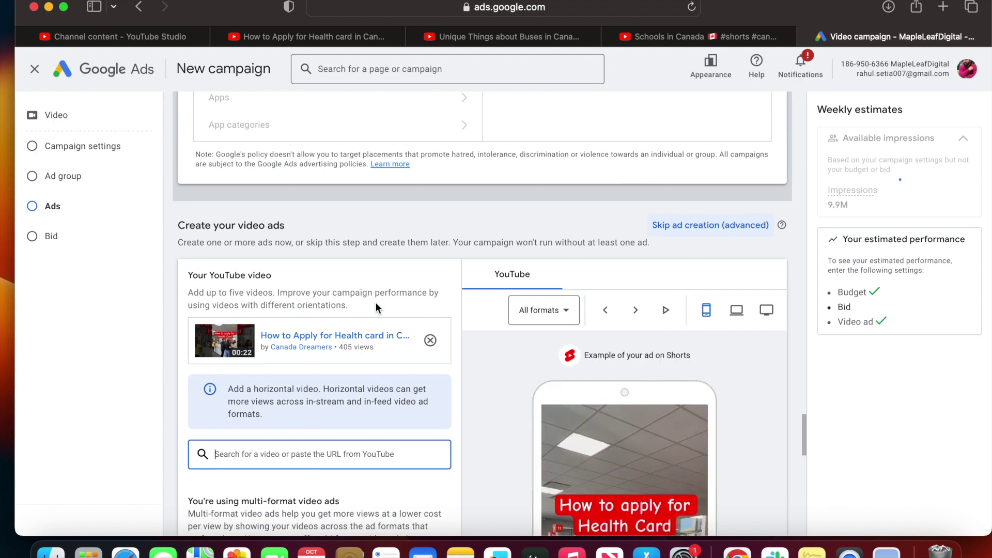
scroll(475, 336, "down", 1)
scroll(505, 351, "down", 5)
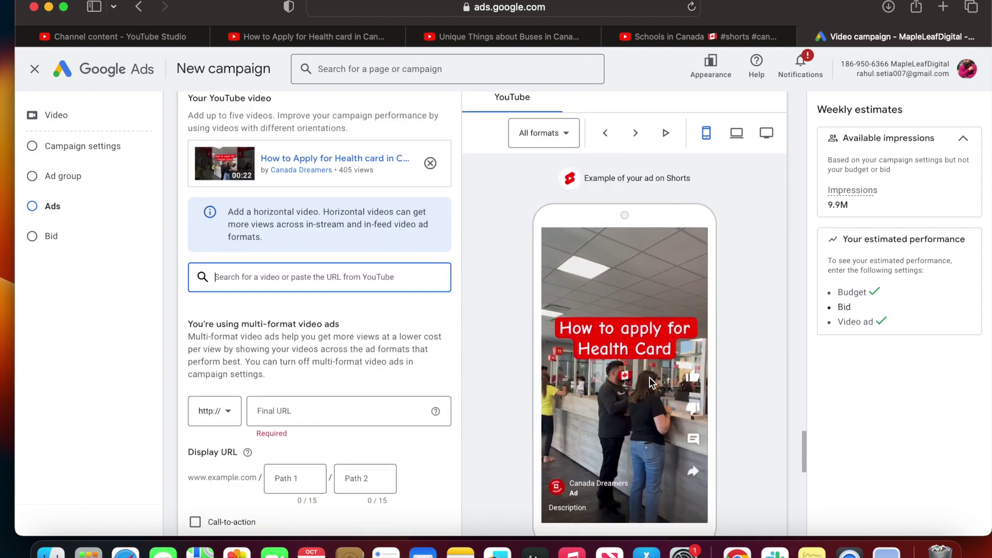
scroll(350, 299, "up", 3)
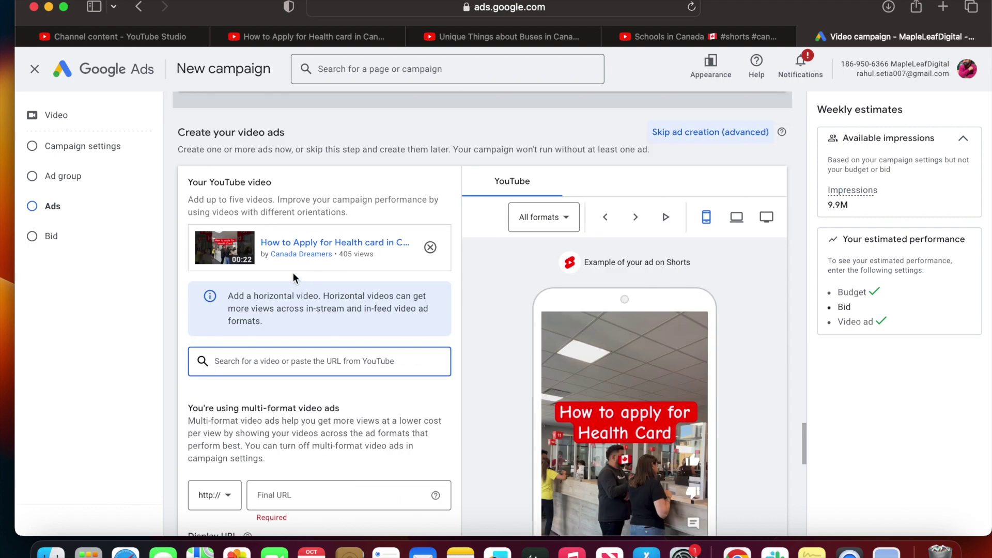
scroll(281, 335, "down", 3)
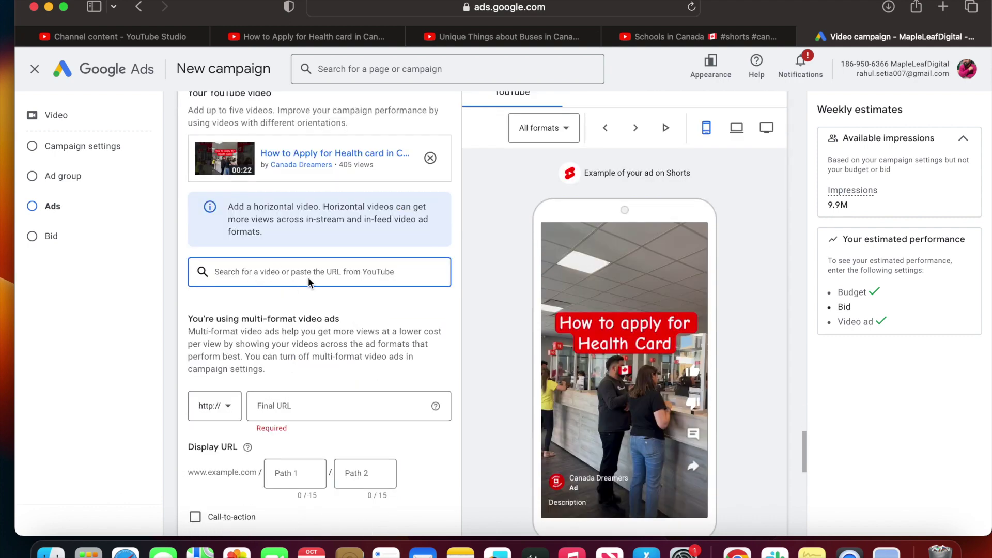
scroll(346, 289, "down", 1)
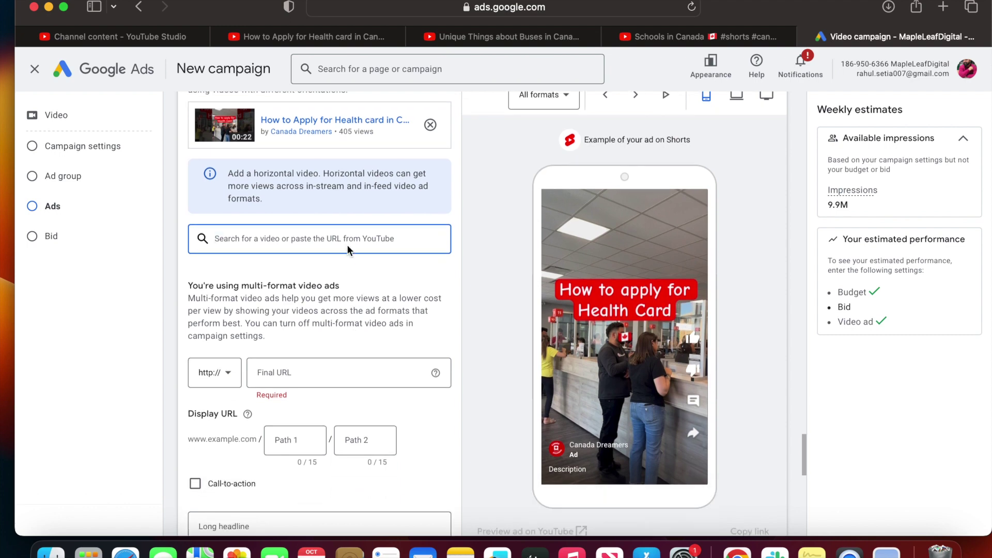
scroll(411, 279, "up", 4)
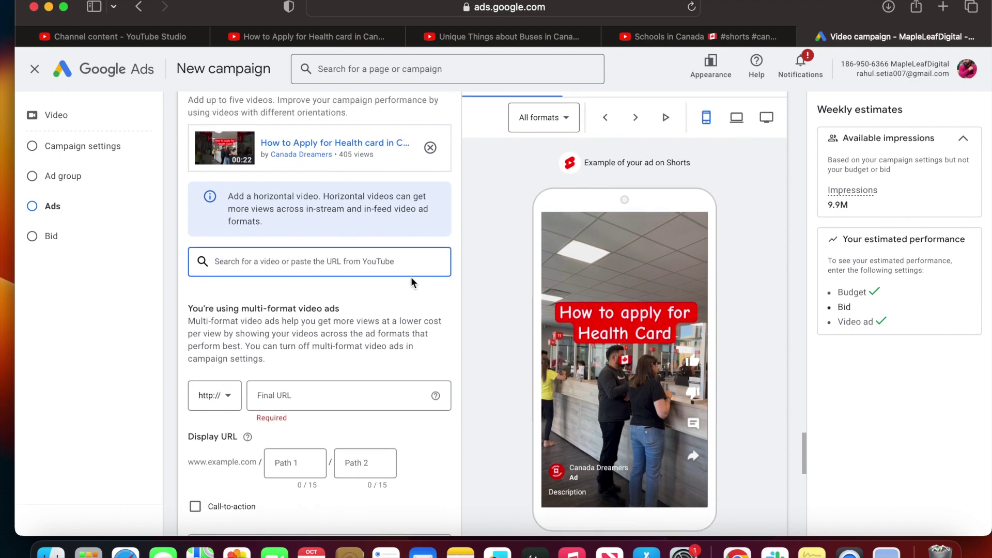
scroll(353, 319, "down", 5)
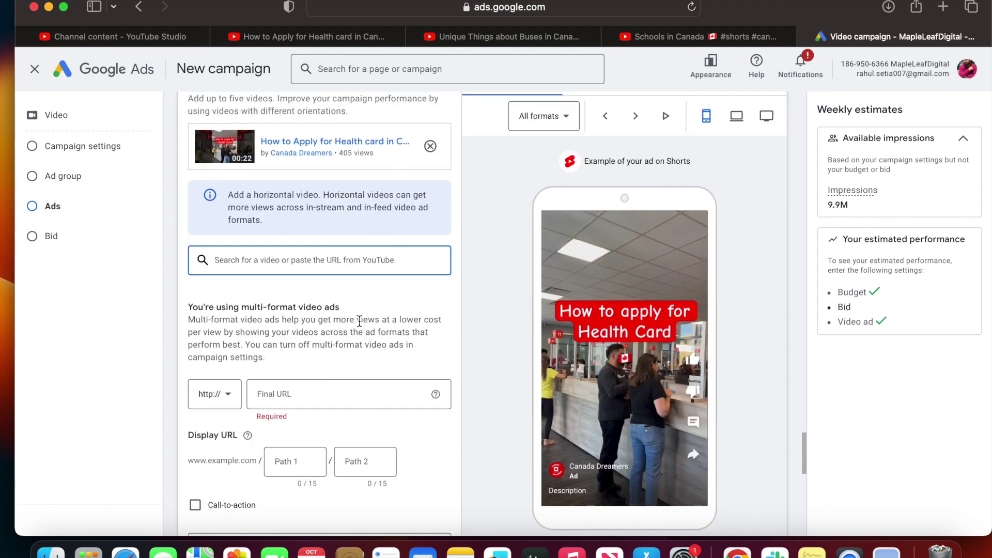
left_click(320, 338)
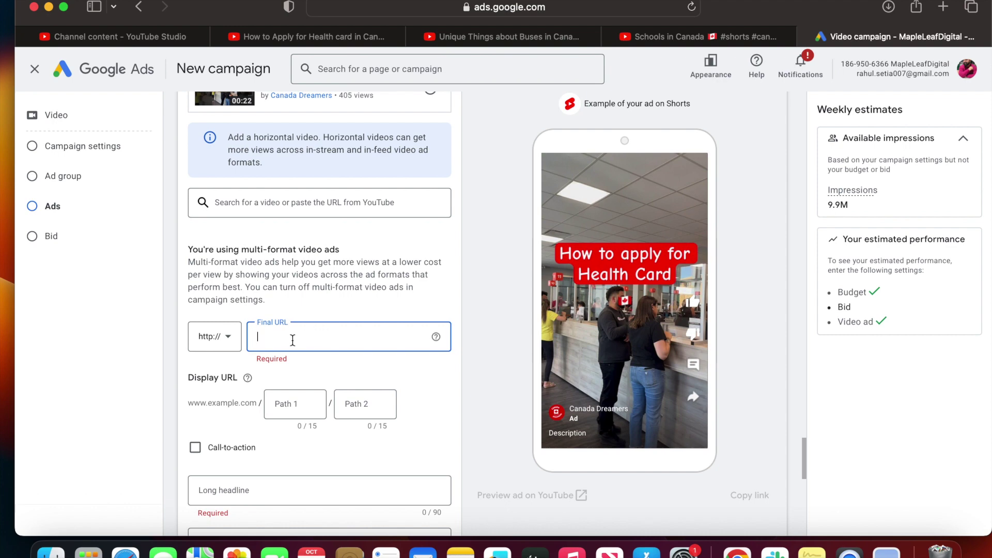
key("super+v")
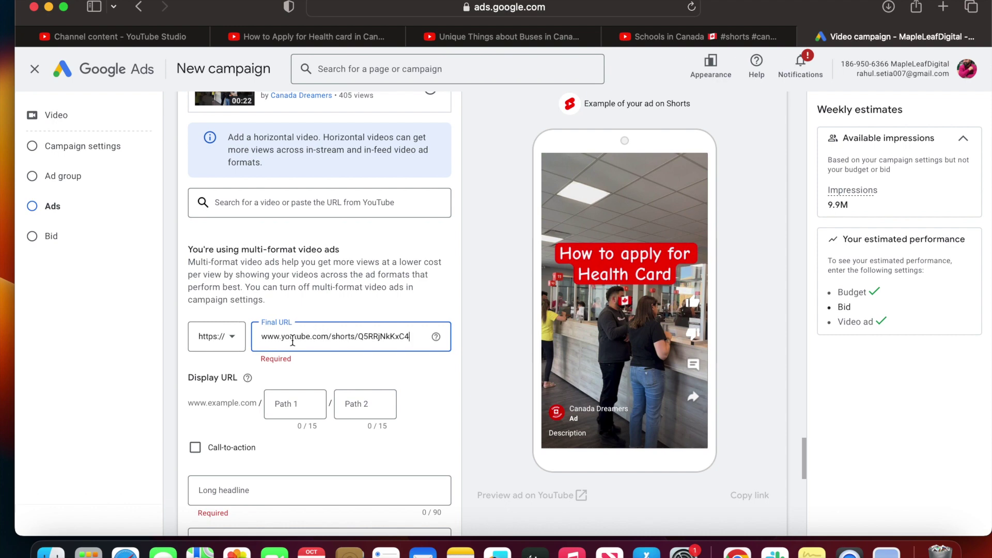
left_click_drag(281, 336, 249, 340)
key("BackSpace")
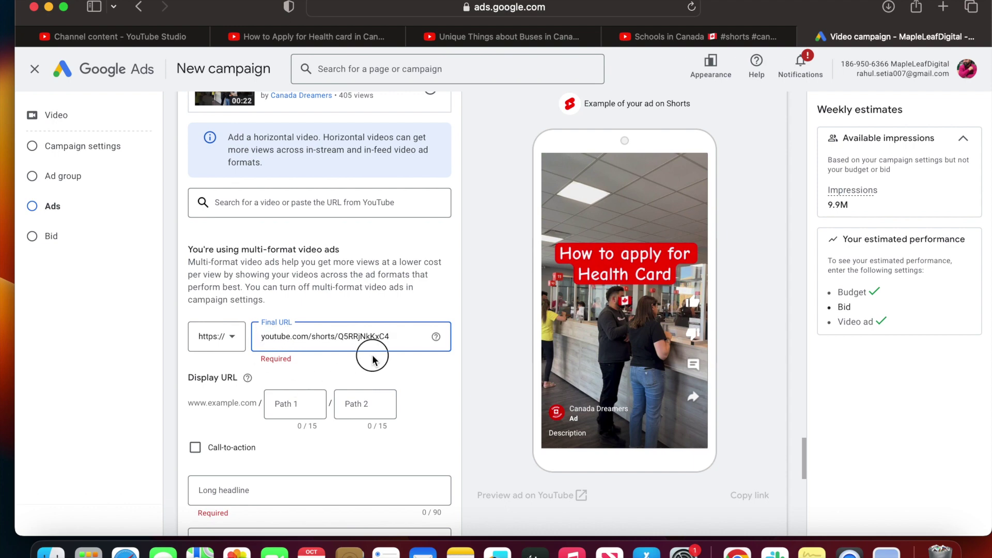
left_click(372, 356)
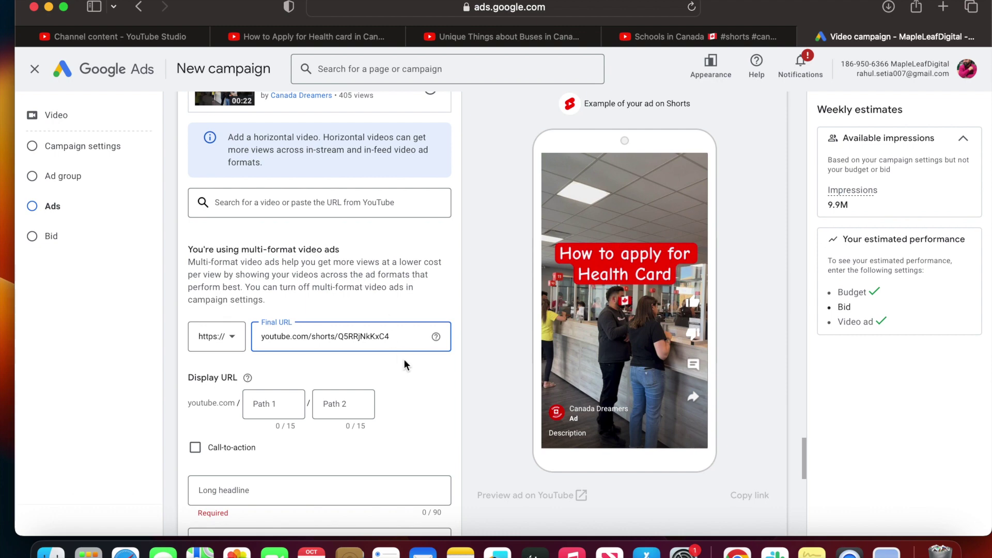
scroll(404, 360, "down", 3)
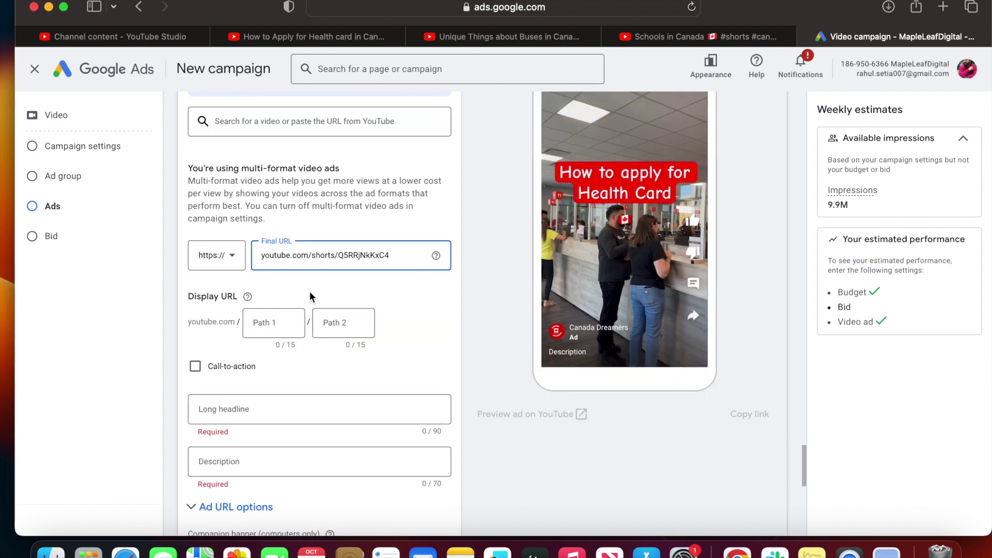
scroll(310, 349, "down", 3)
Step: Enter 'How to apply health card in Canada' as both long headline and description
left_click(275, 336)
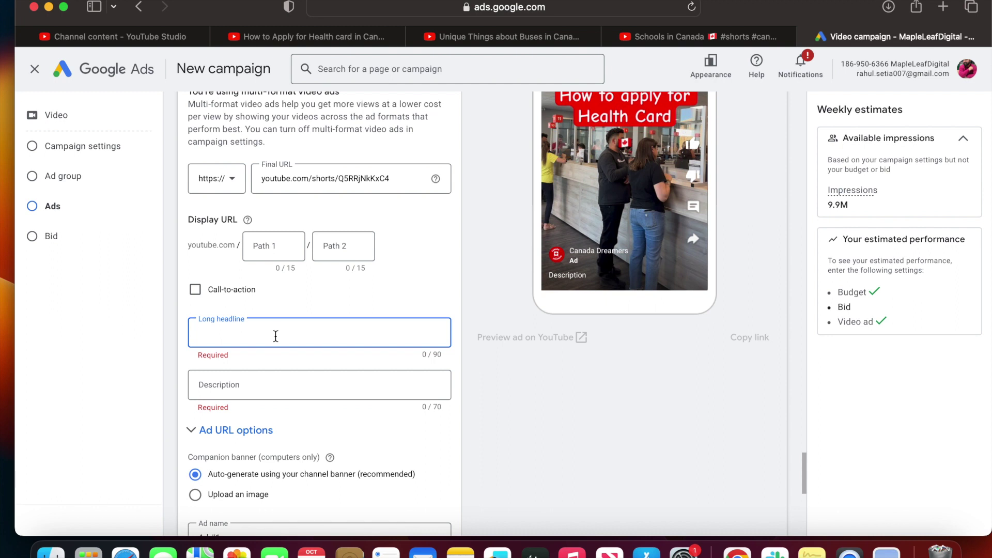
type("How to apply")
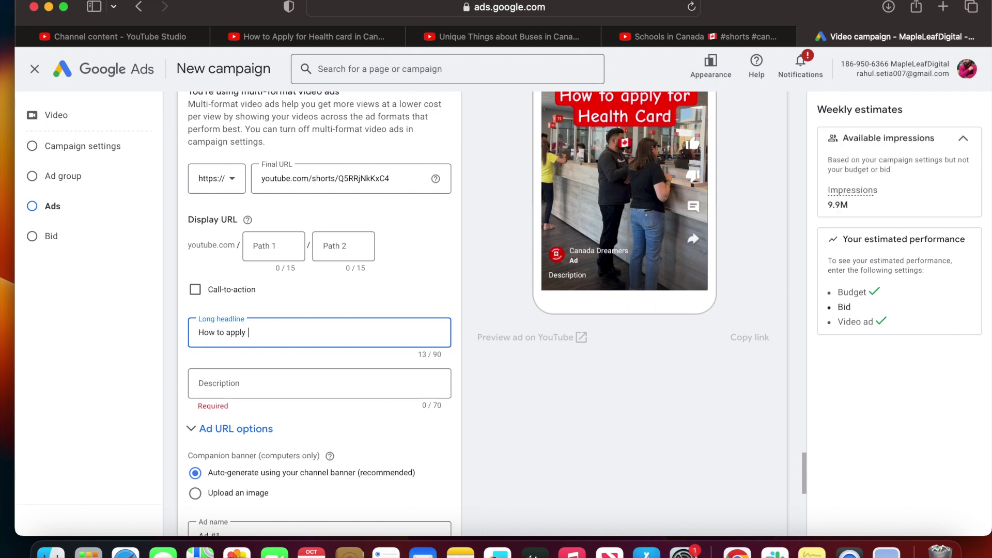
type(" health care in")
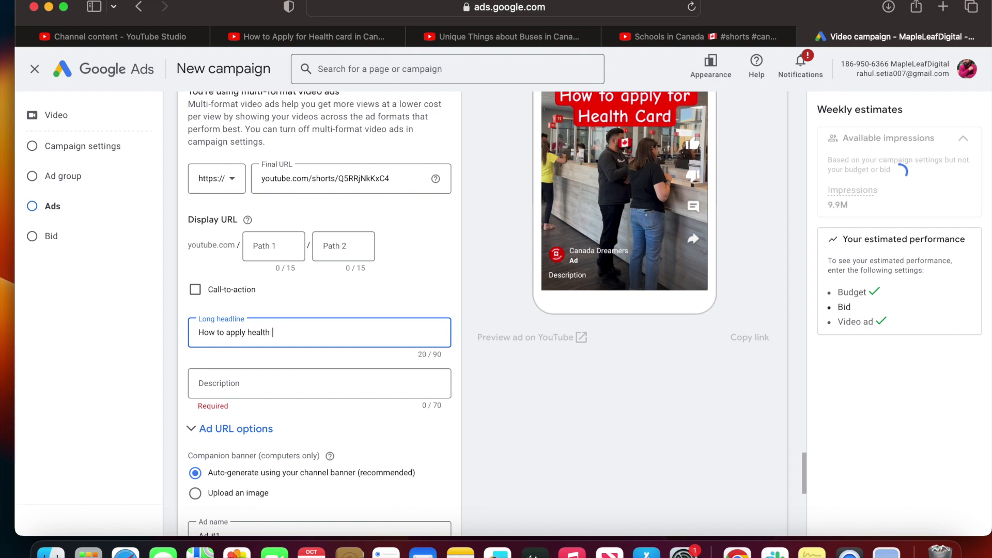
key("BackSpace")
key("BackSpace")
key("BackSpace")
key("BackSpace")
type("d in Canada")
left_click_drag(334, 330, 177, 330)
key("super+c")
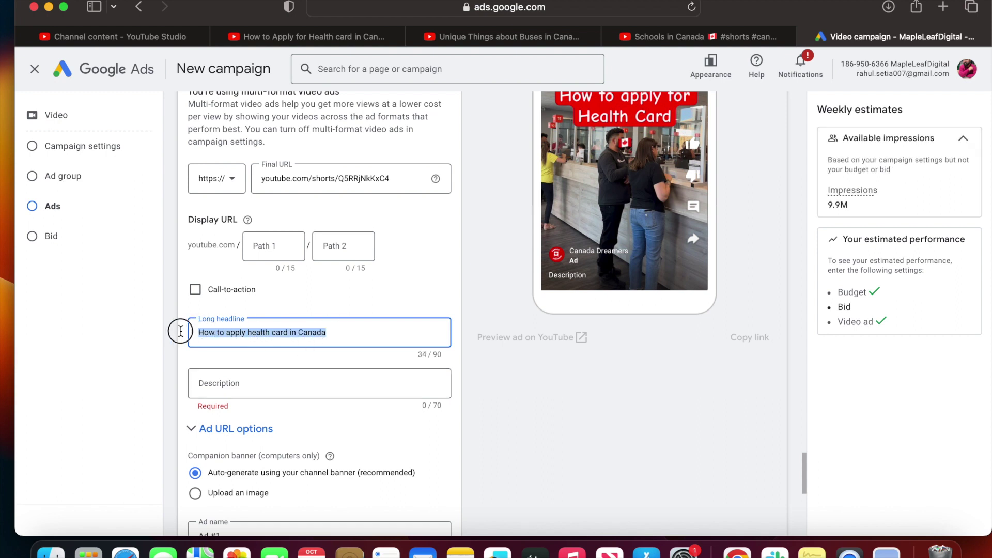
left_click(249, 385)
key("super+v")
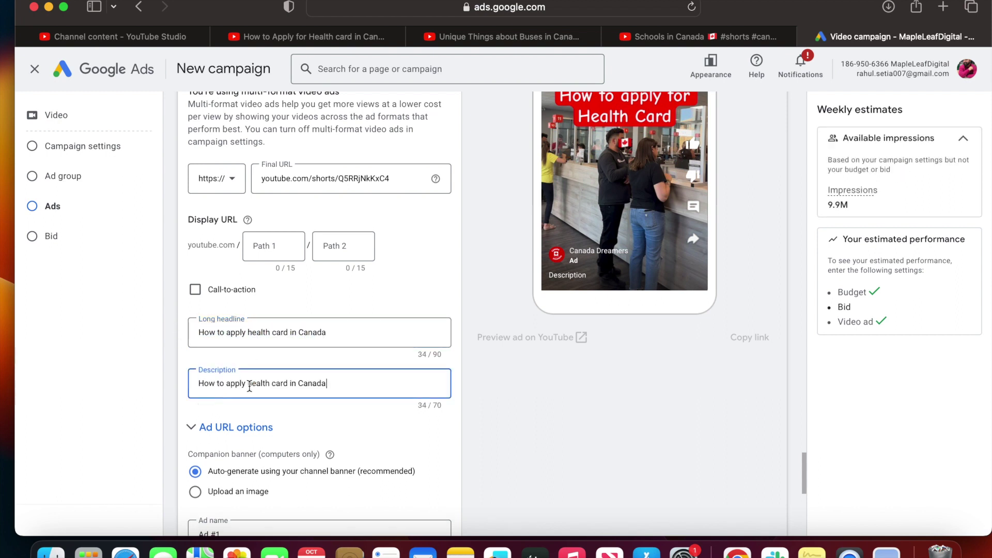
Step: Expand Ad URL options and begin editing the tracking template
scroll(250, 378, "down", 2)
left_click(251, 369)
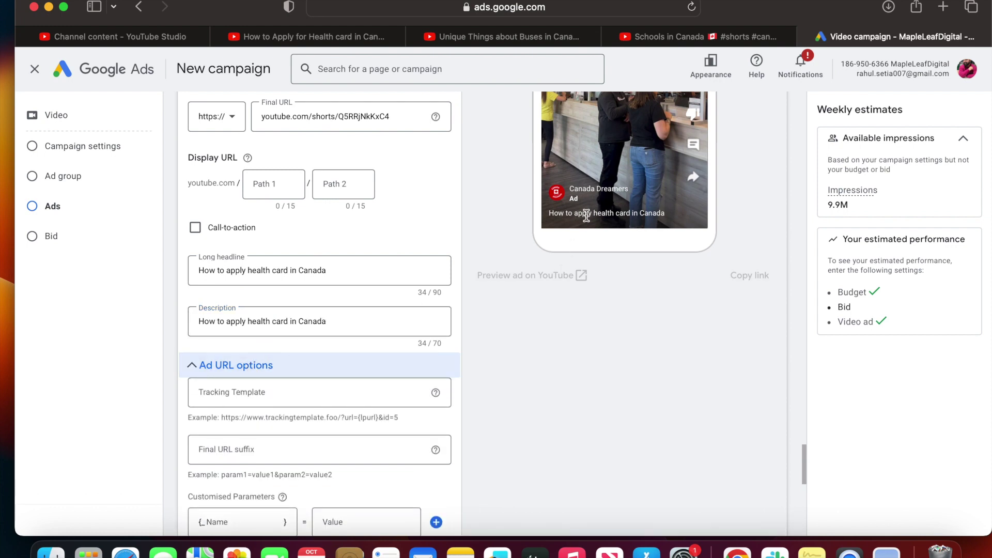
left_click_drag(586, 214, 657, 219)
scroll(656, 218, "up", 3)
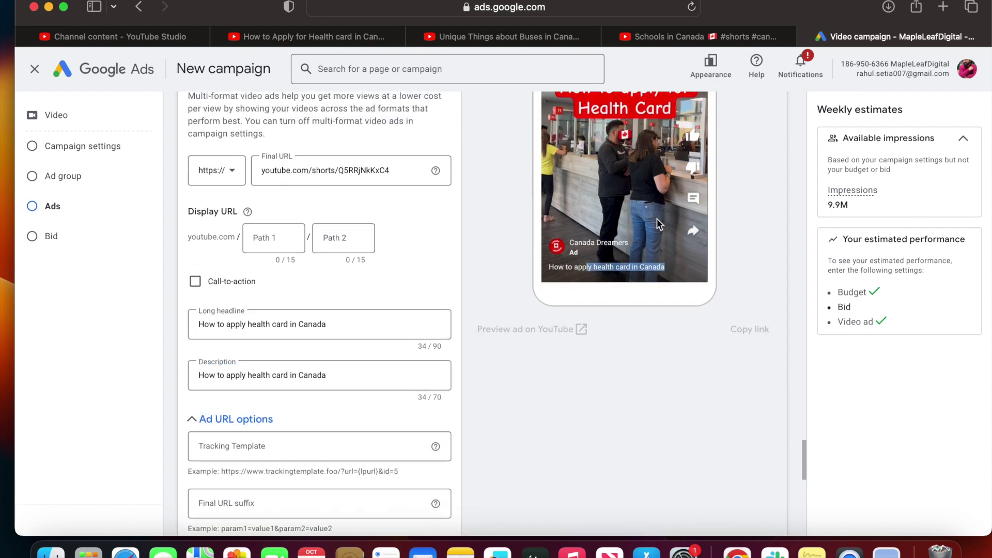
scroll(279, 358, "down", 7)
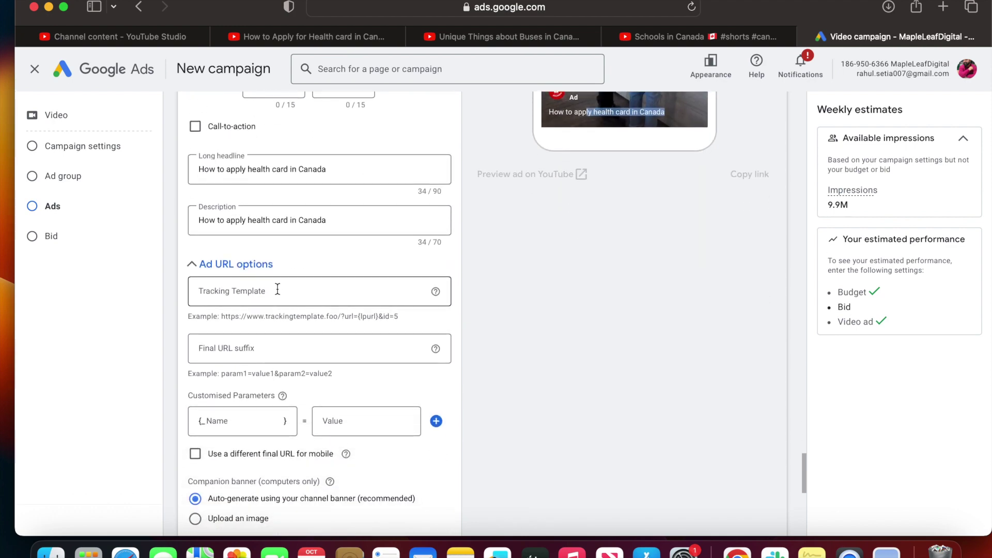
left_click(277, 288)
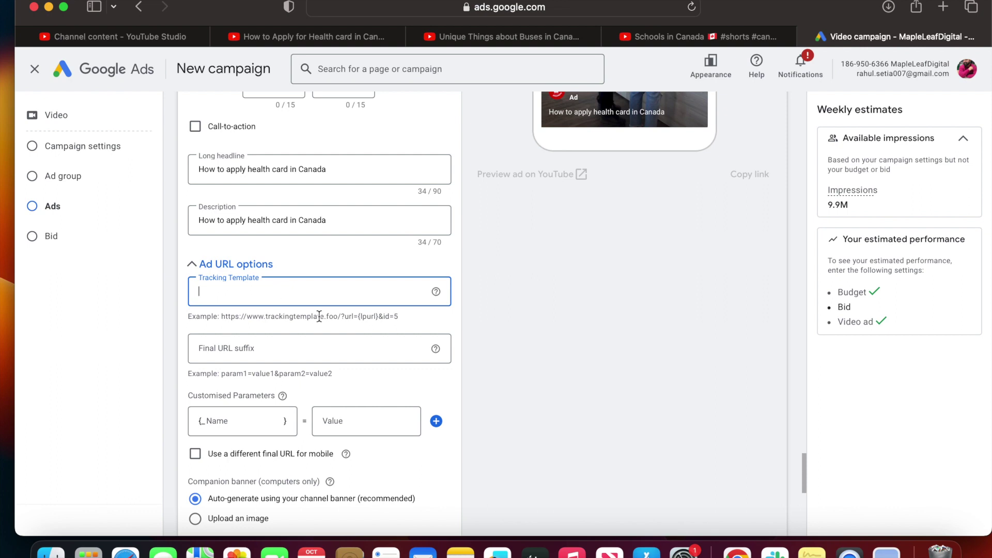
Step: Replace the default ad name 'Ad #1' with 'Health card_Short'
scroll(347, 331, "down", 4)
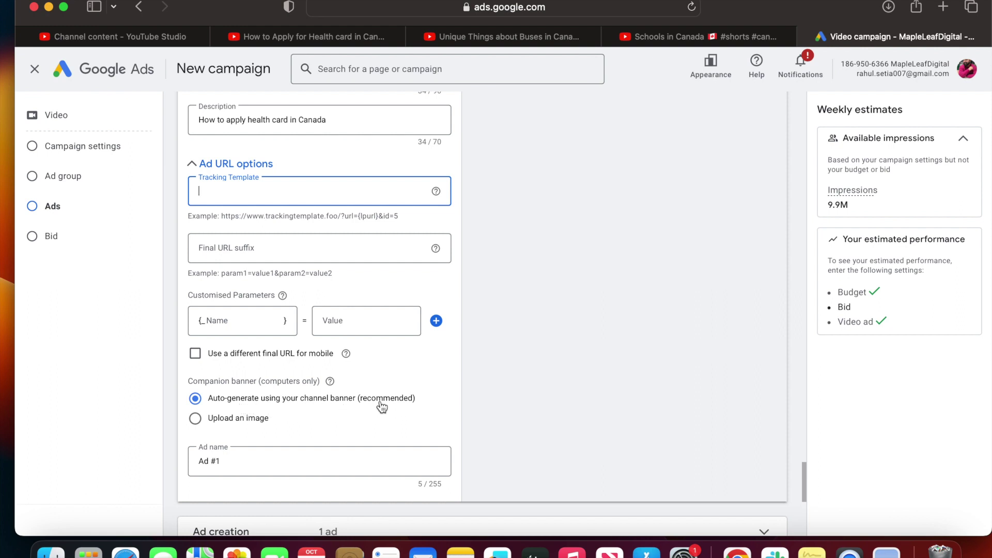
scroll(360, 409, "down", 2)
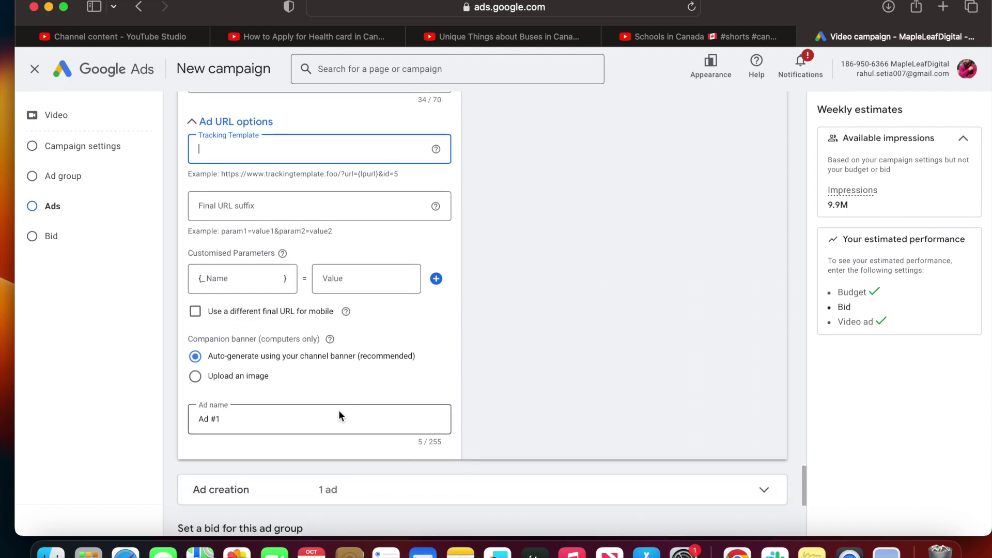
left_click(289, 414)
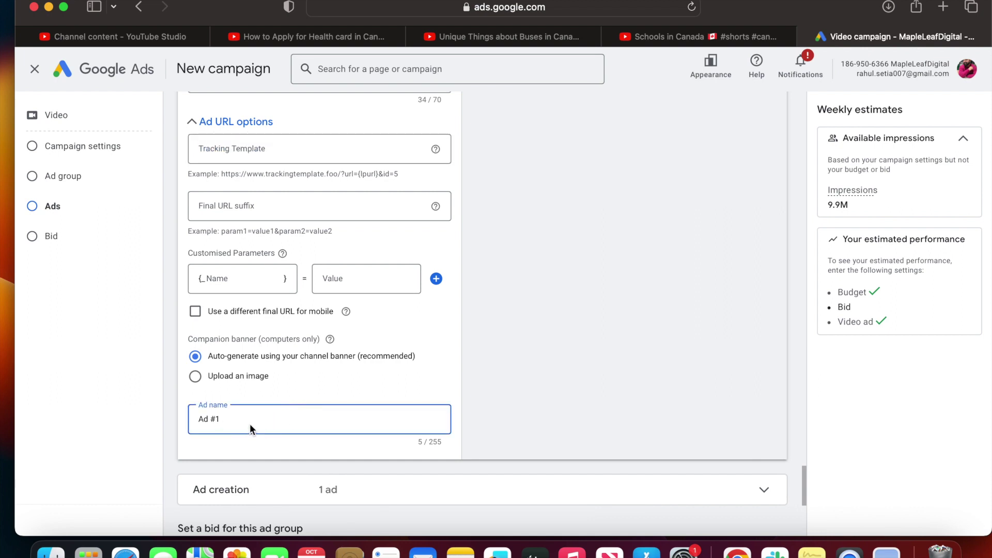
left_click_drag(221, 420, 200, 421)
type("Health ca")
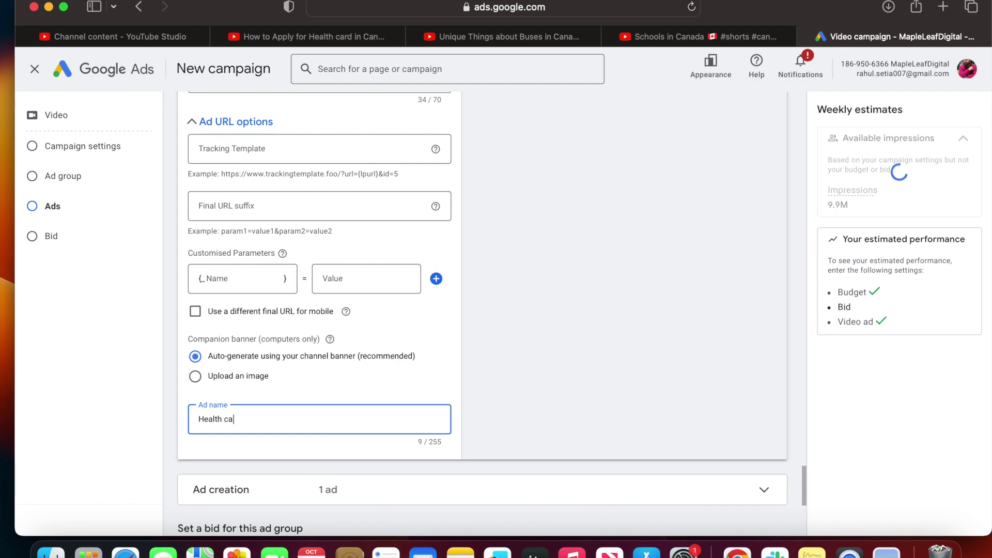
type("rd_Short")
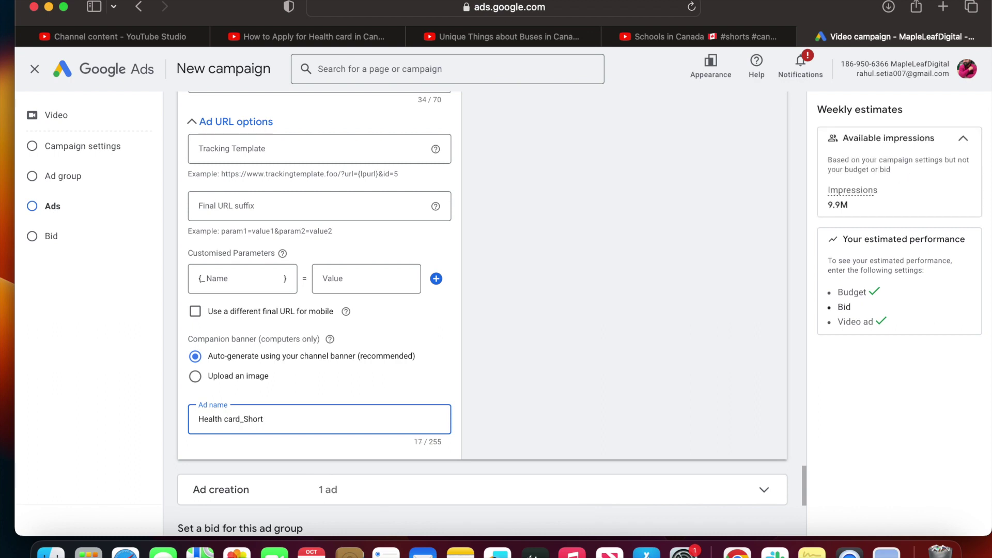
Step: Expand Ad creation to show the Health card_Short ad, then go to the empty Target CPV bid field
scroll(400, 438, "down", 2)
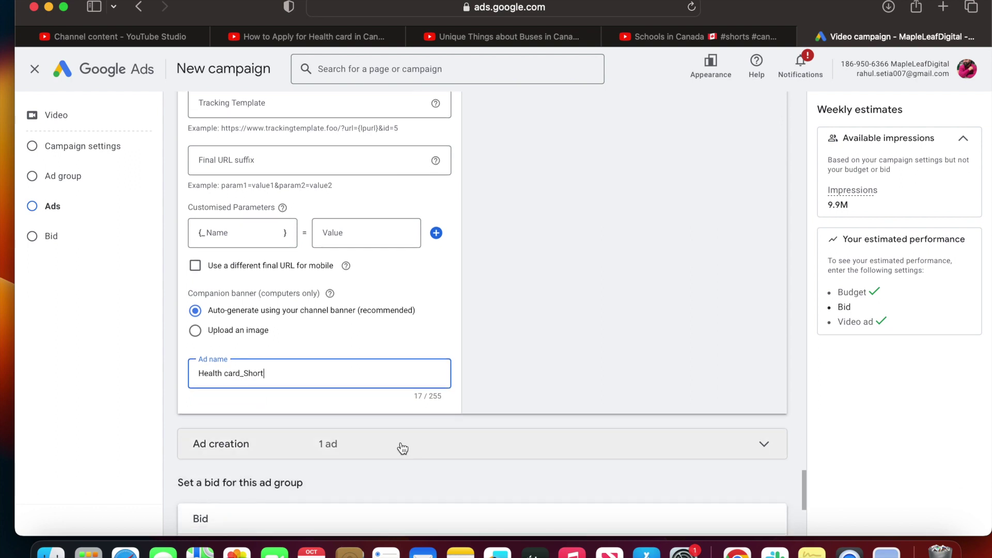
left_click(402, 447)
scroll(404, 448, "down", 3)
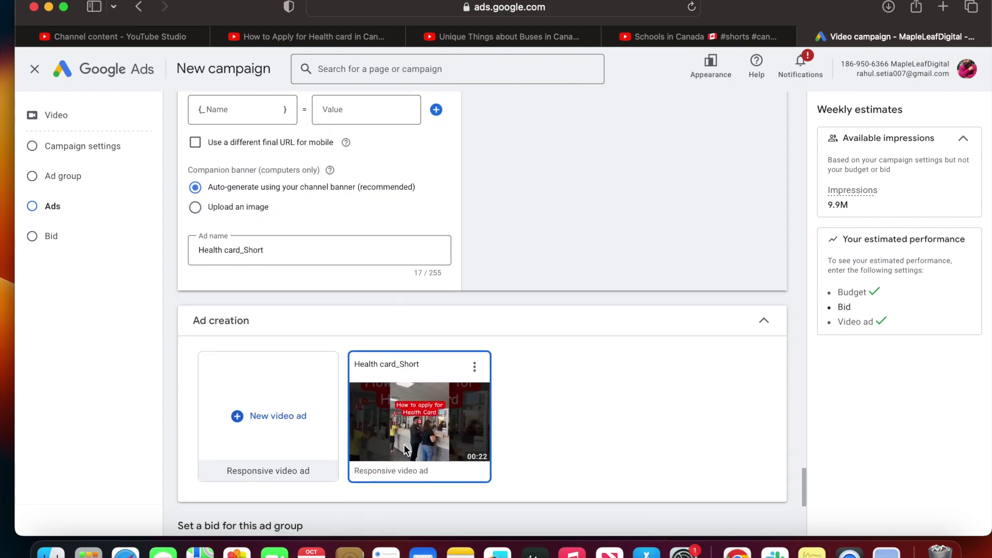
scroll(404, 447, "down", 2)
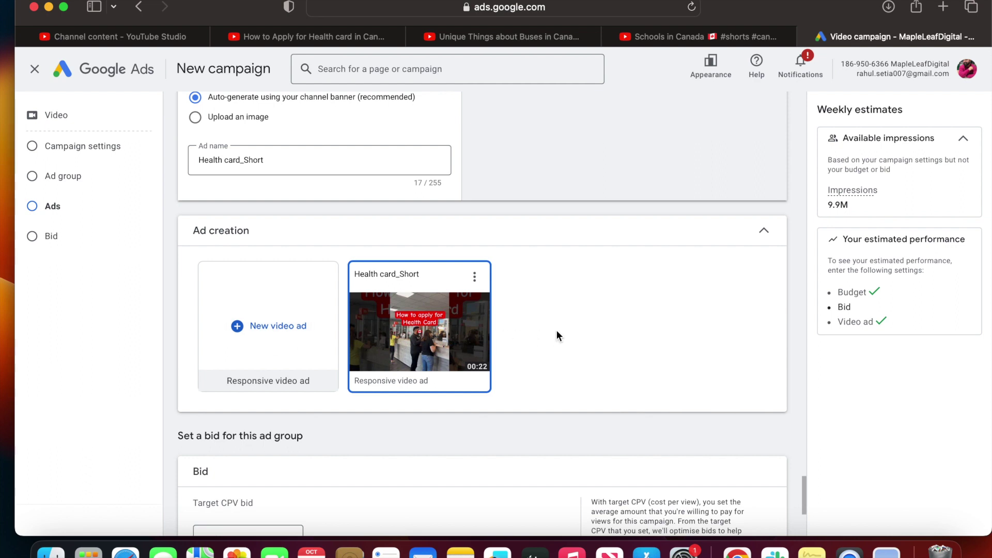
scroll(557, 333, "down", 3)
scroll(557, 336, "down", 2)
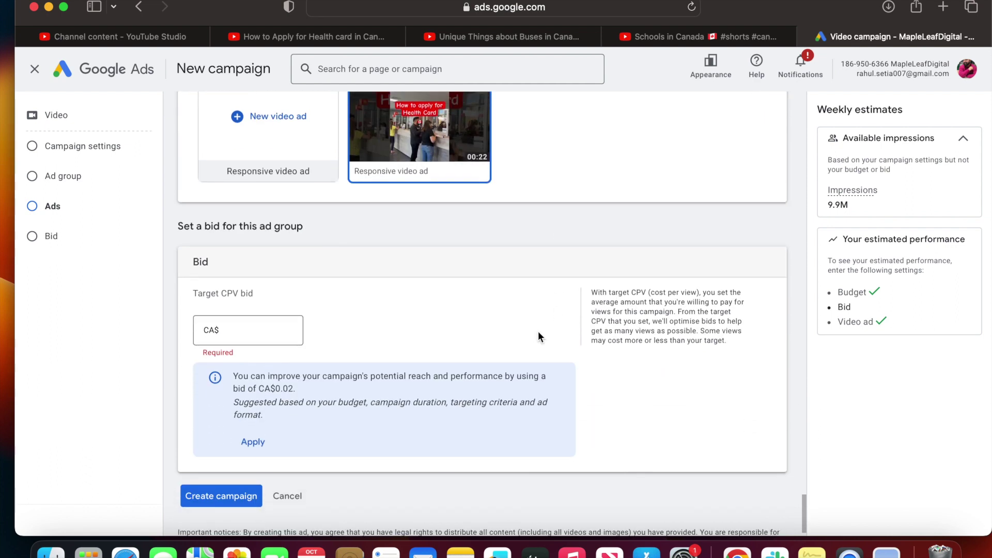
left_click(237, 333)
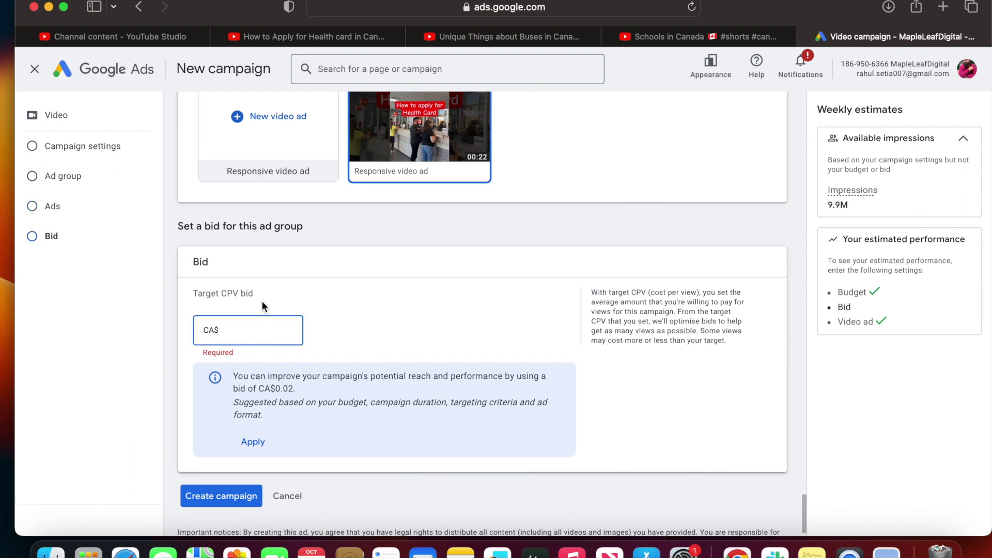
double_click(223, 296)
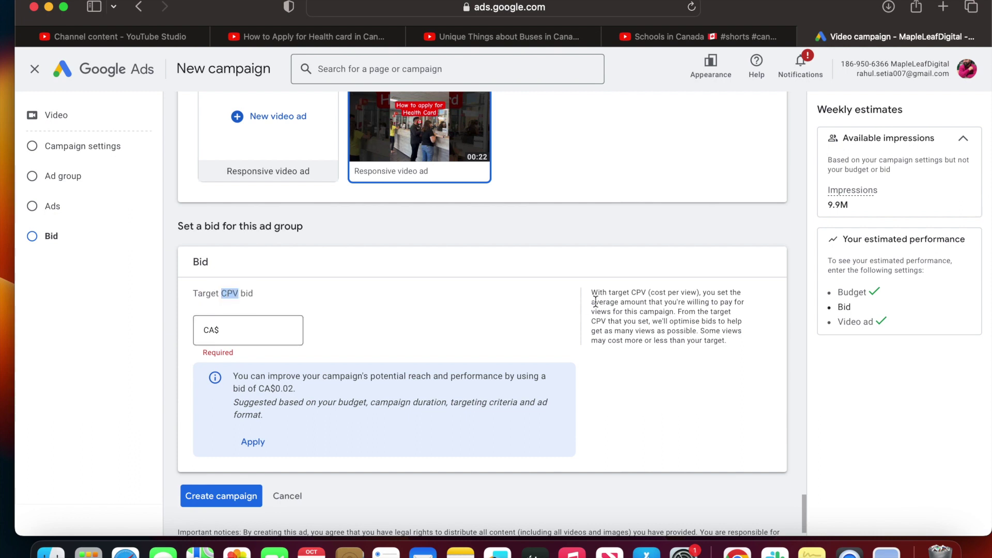
left_click_drag(593, 302, 674, 313)
Step: Enter CA$0.02 as the target CPV bid after trying 0.10 and 0.01
left_click(240, 331)
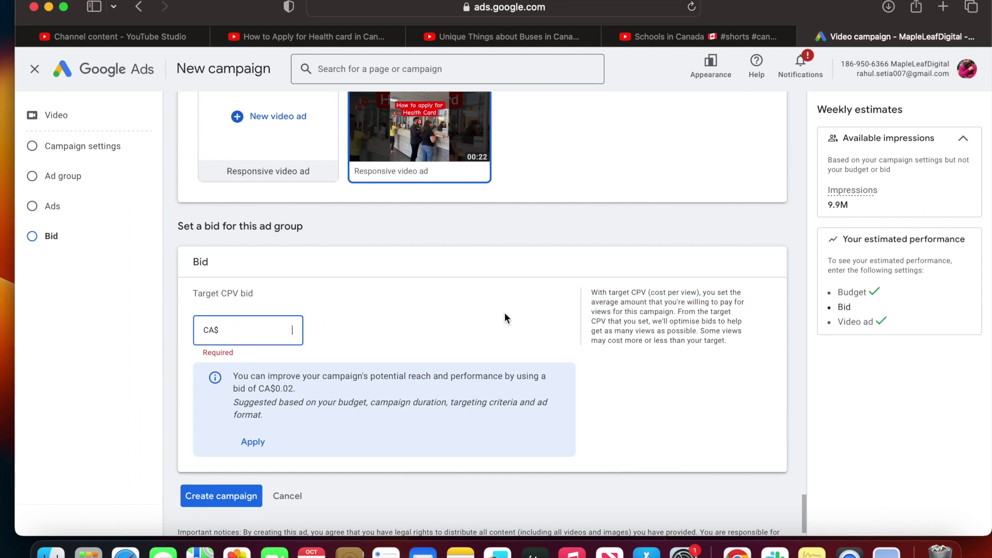
type("0.00")
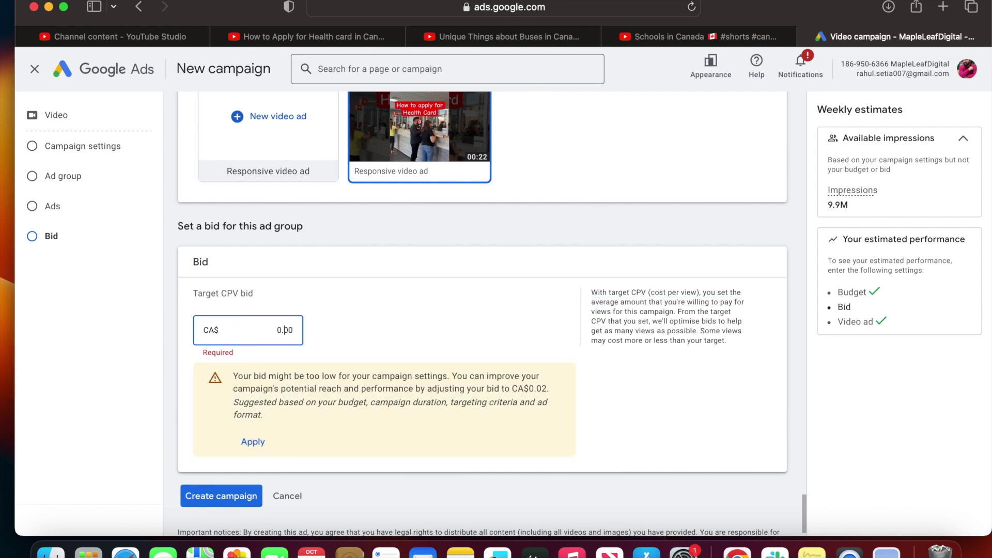
key("BackSpace")
key("BackSpace")
type("10")
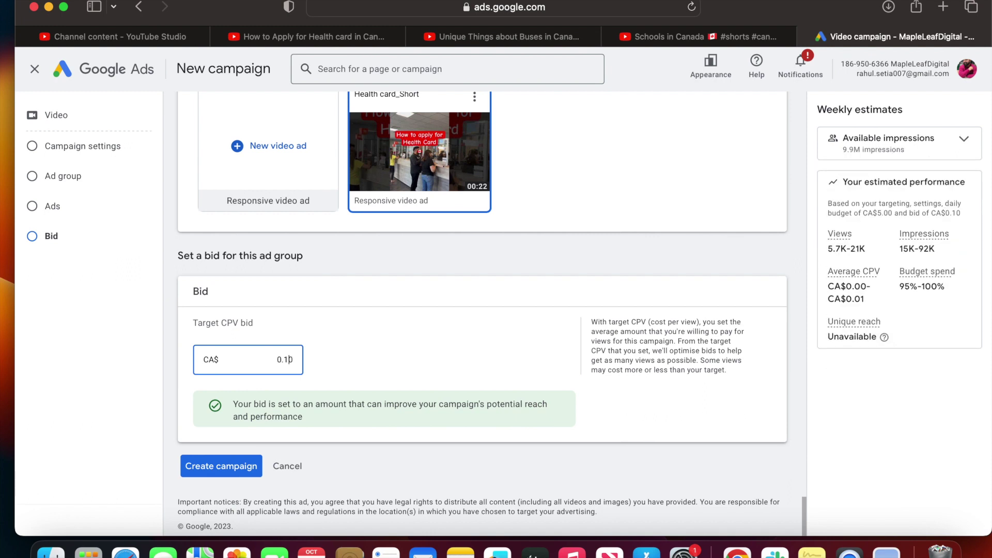
key("BackSpace")
type("1")
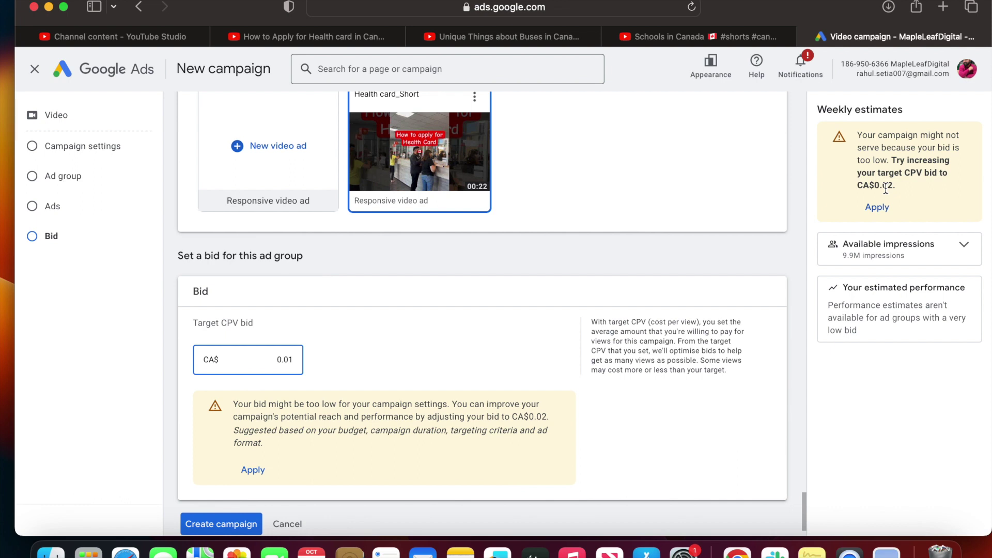
key("BackSpace")
type("2")
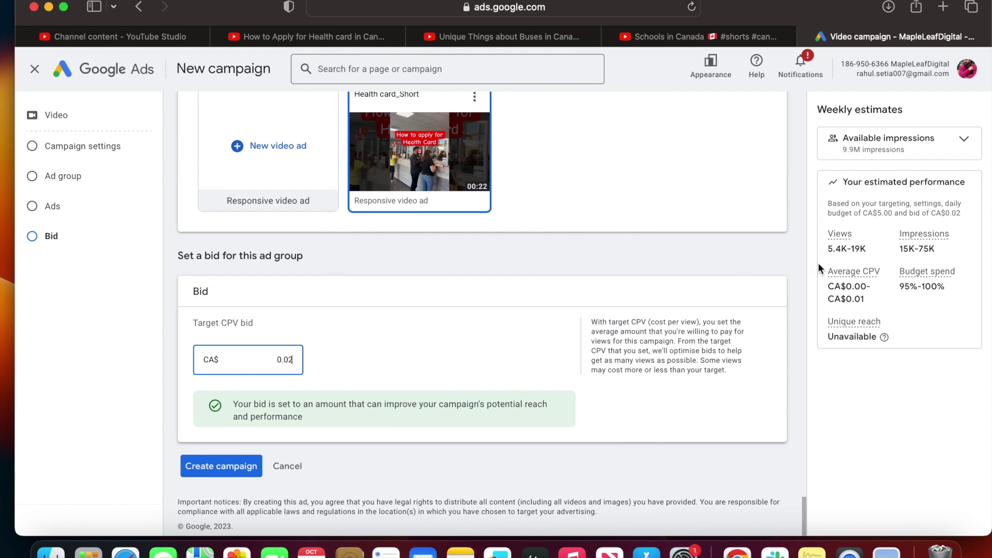
left_click_drag(872, 250, 808, 250)
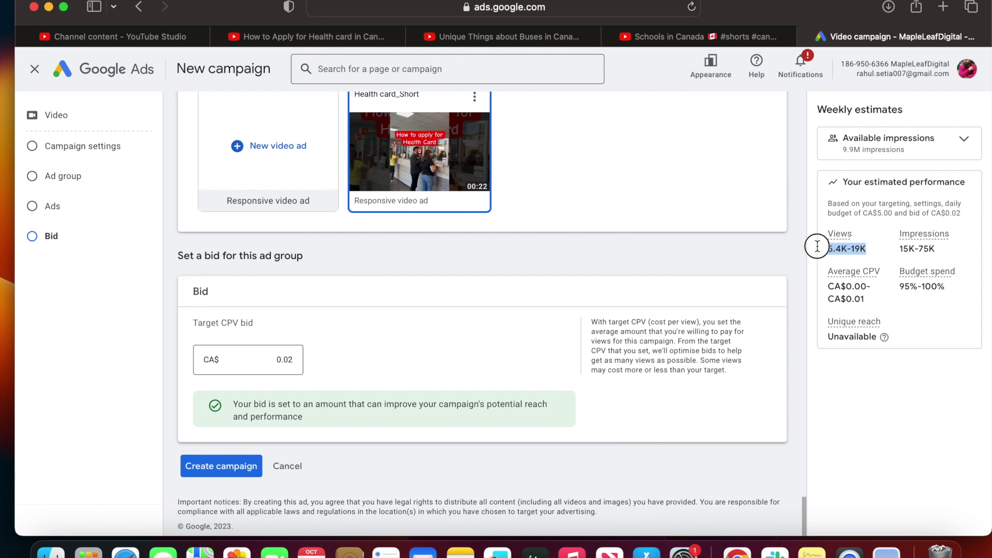
left_click_drag(897, 250, 938, 253)
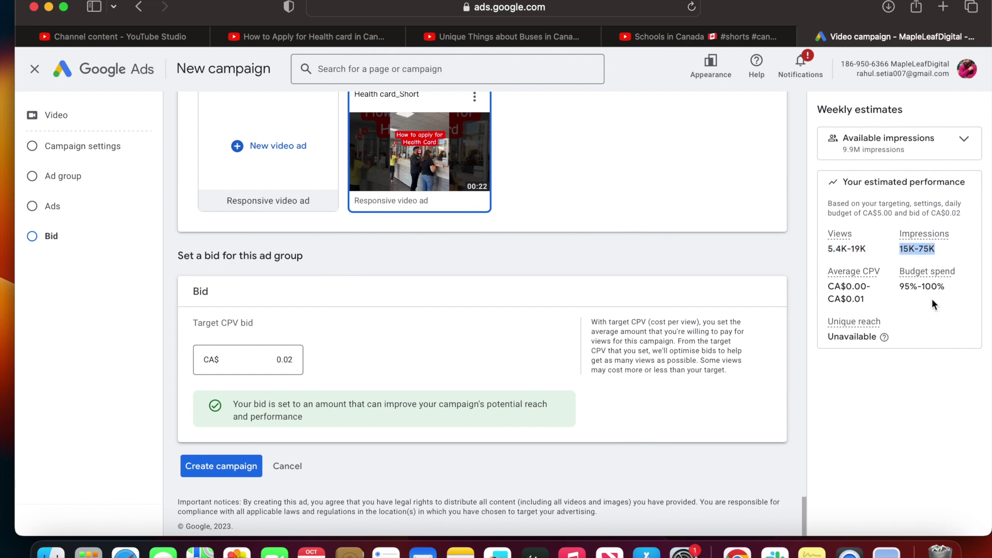
left_click(856, 290)
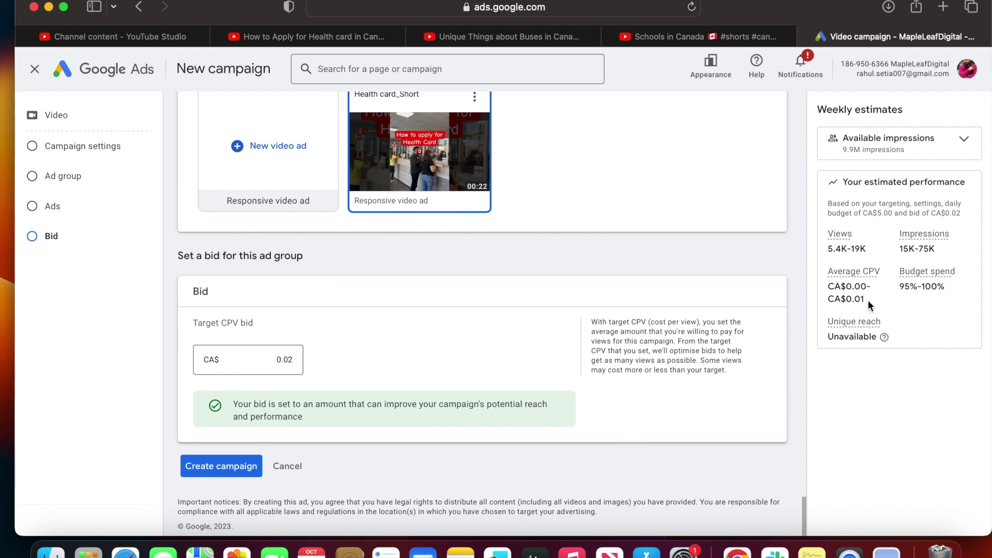
left_click_drag(871, 304, 826, 284)
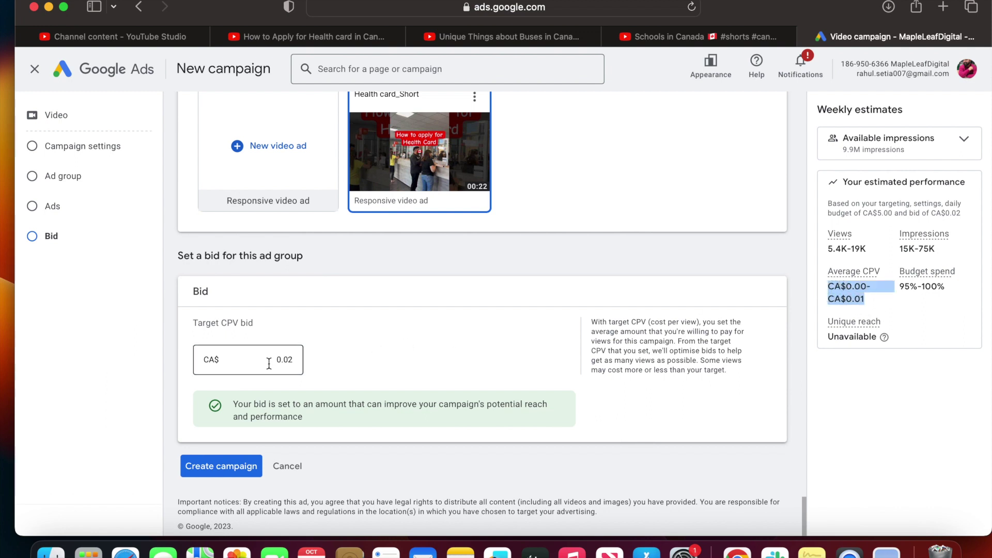
left_click_drag(269, 359, 308, 360)
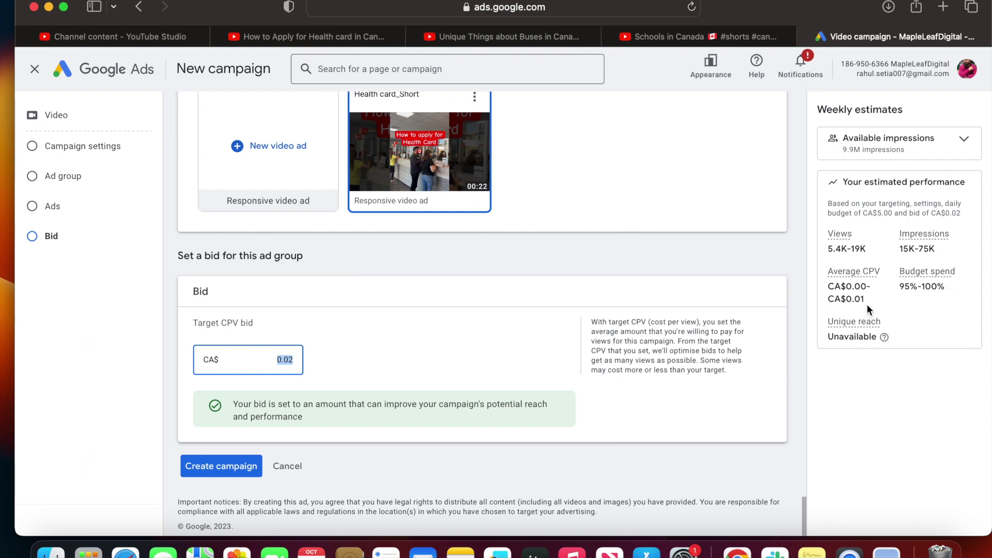
left_click_drag(867, 306, 826, 230)
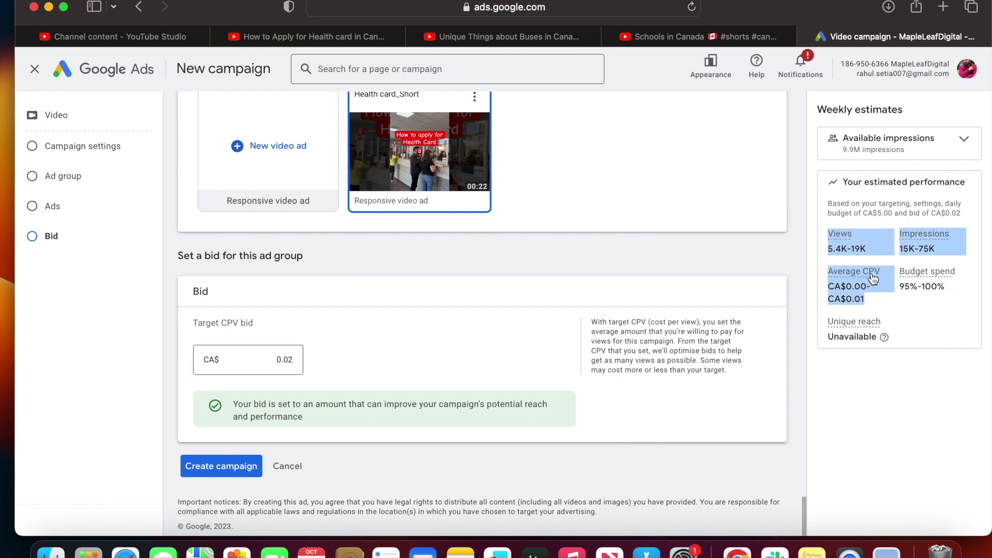
left_click(904, 306)
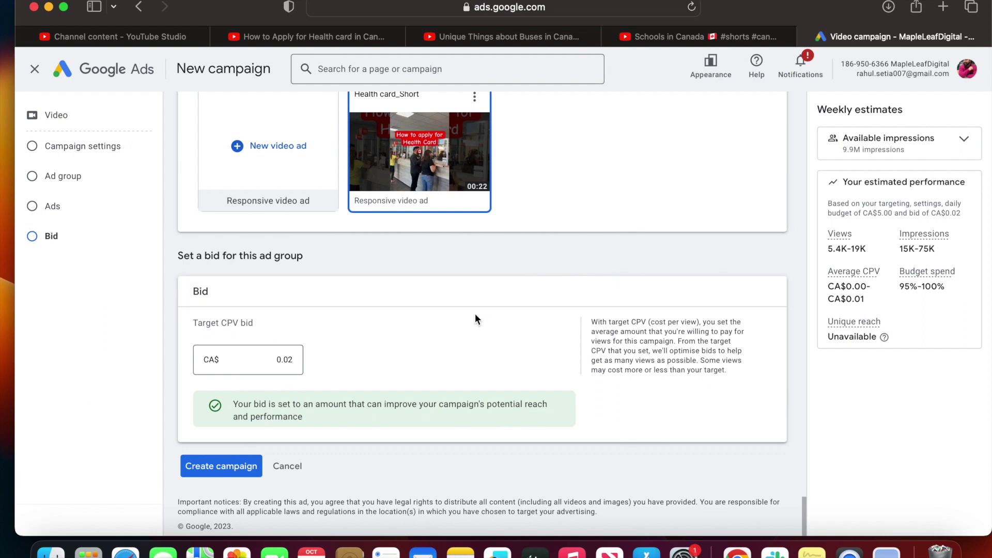
Step: Submit the Shorts video views campaign with its targeting, responsive ad and CA$0.02 target CPV bid
left_click(237, 471)
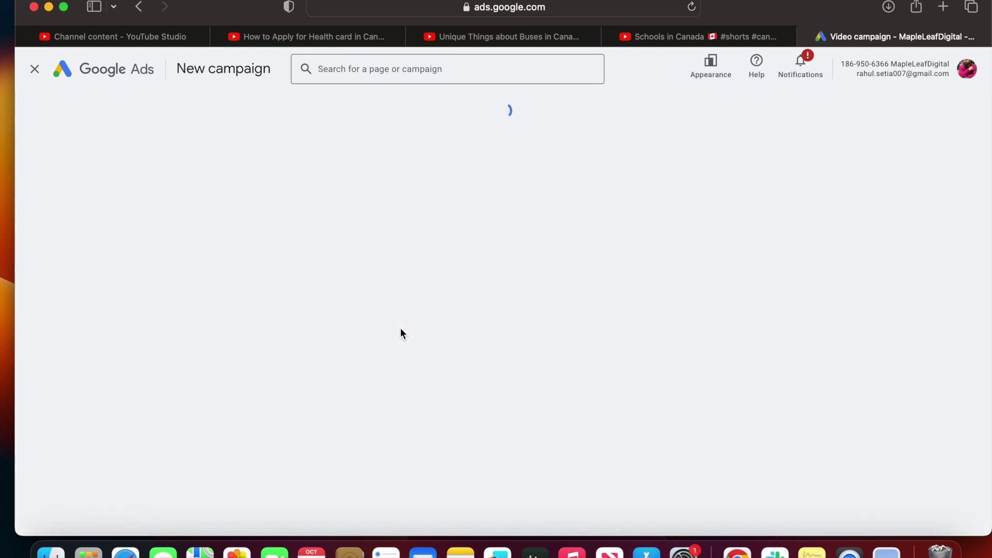